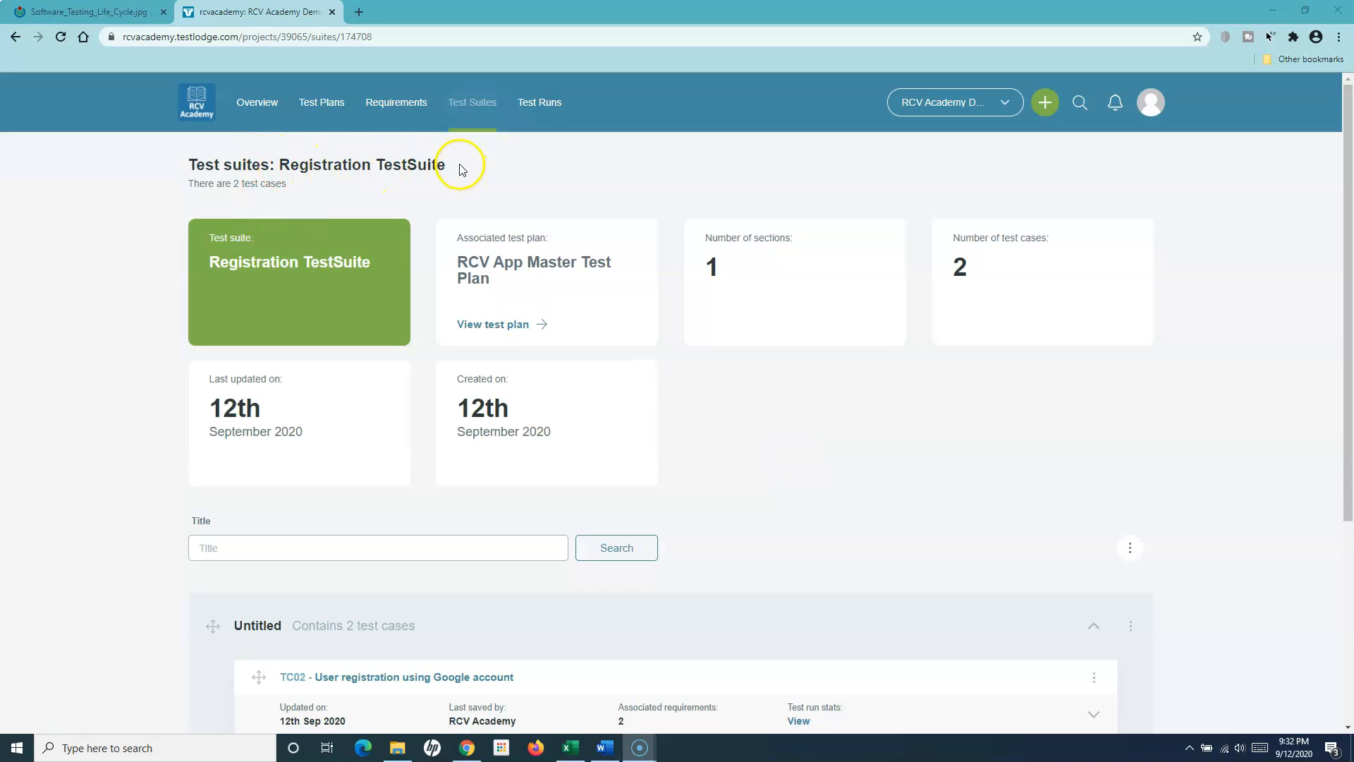
Rename the Untitled section of the Registration TestSuite as "User registration using social media accounts"
drag(462, 170, 297, 161)
click(816, 481)
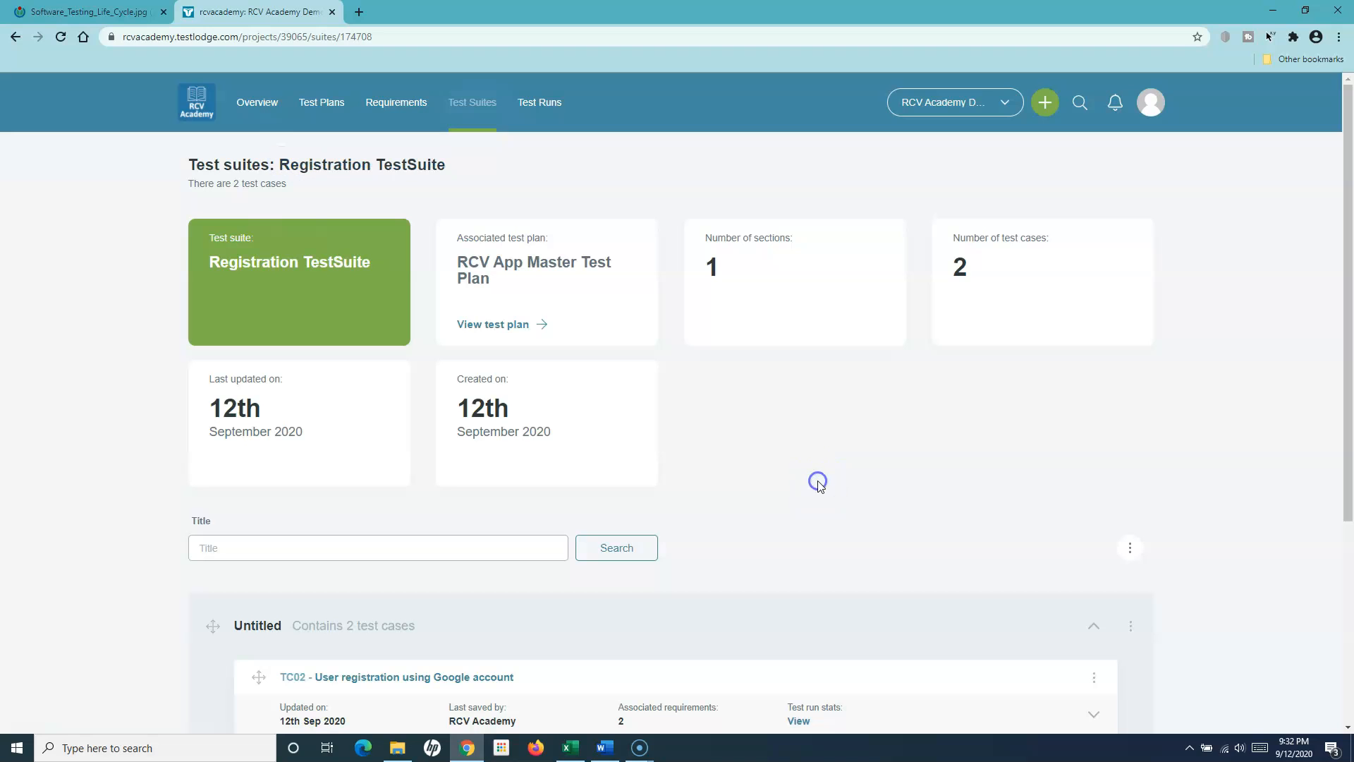
scroll(657, 451, down, 4)
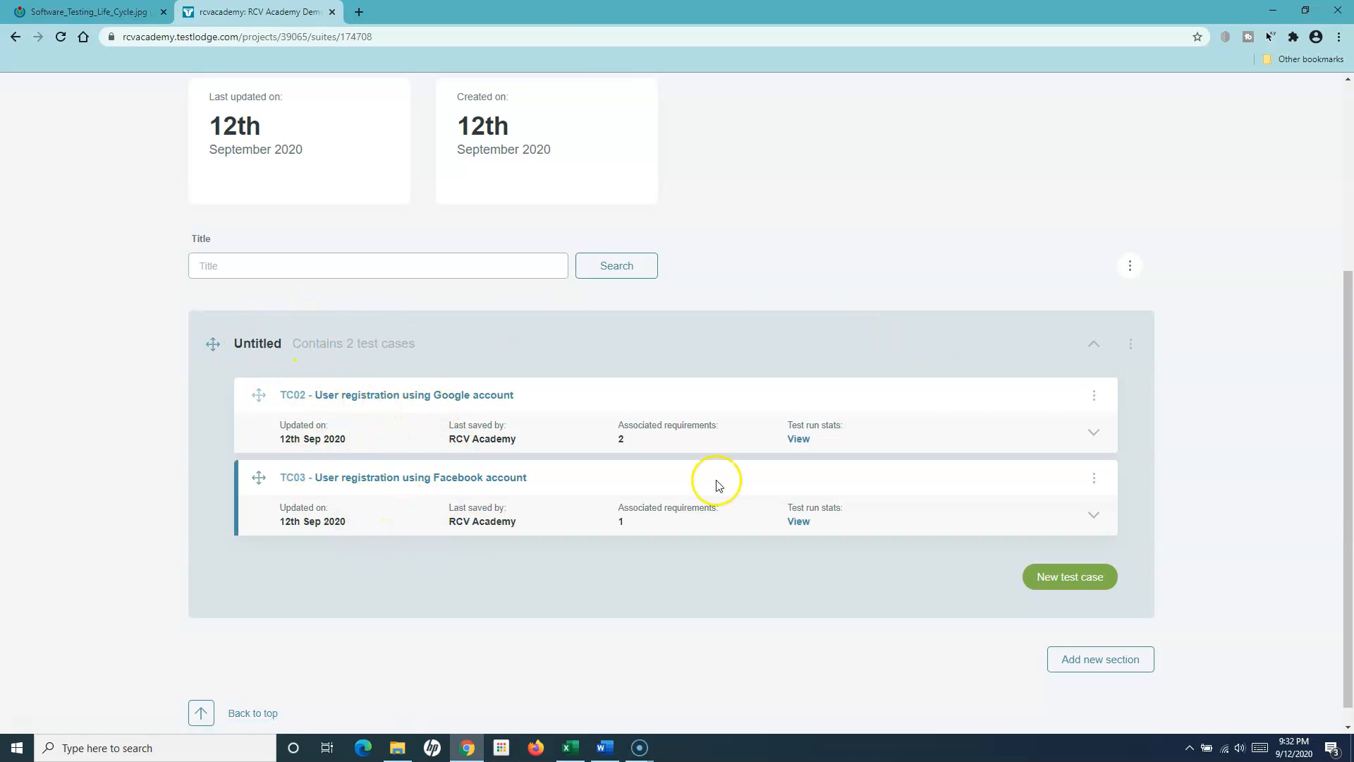
click(1130, 344)
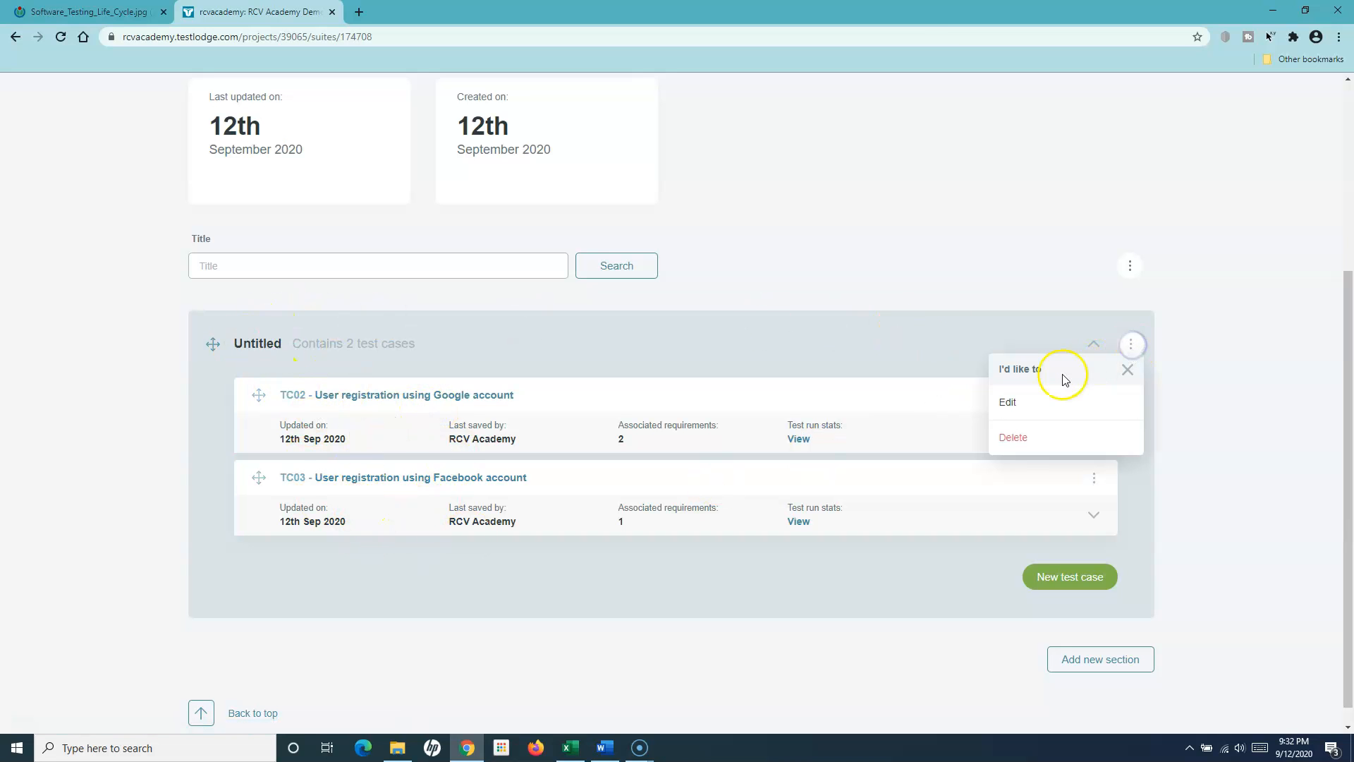
click(1018, 404)
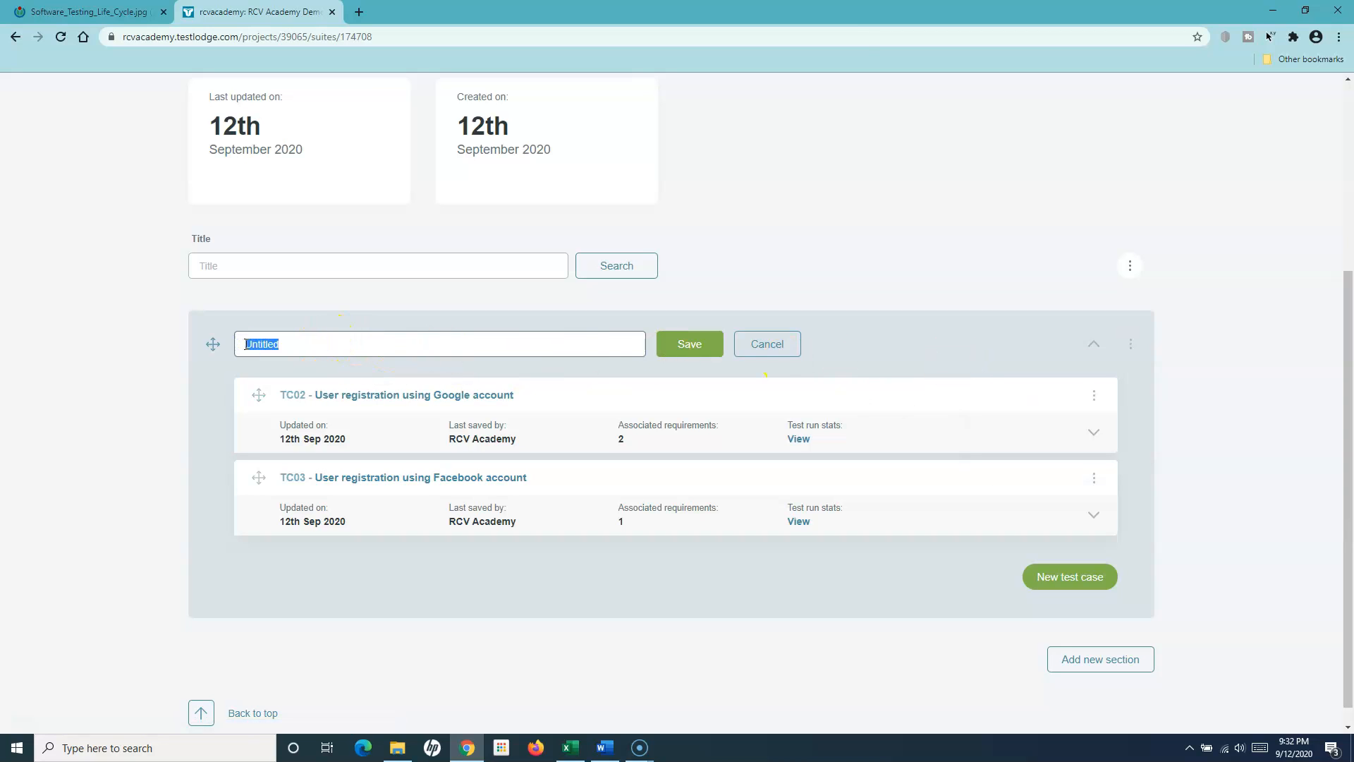
text(User registration using social media)
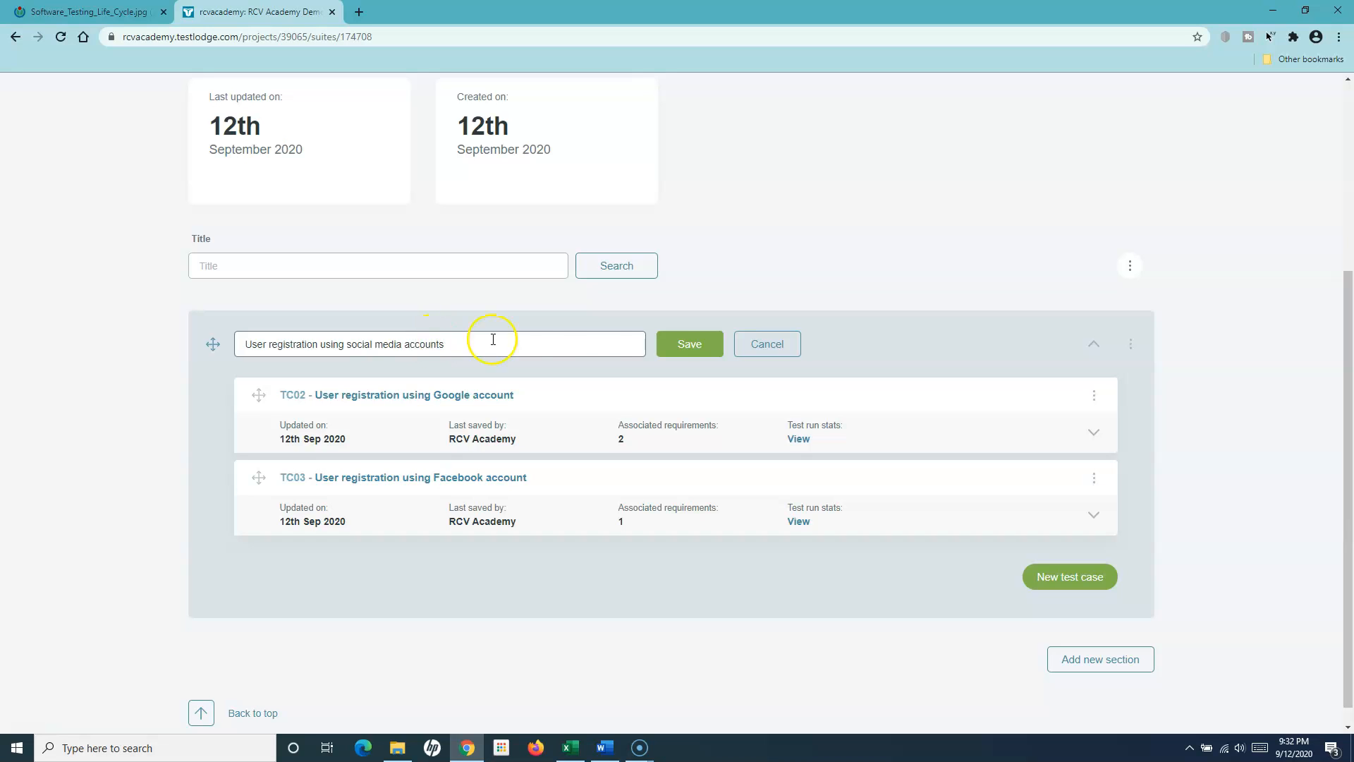
click(689, 343)
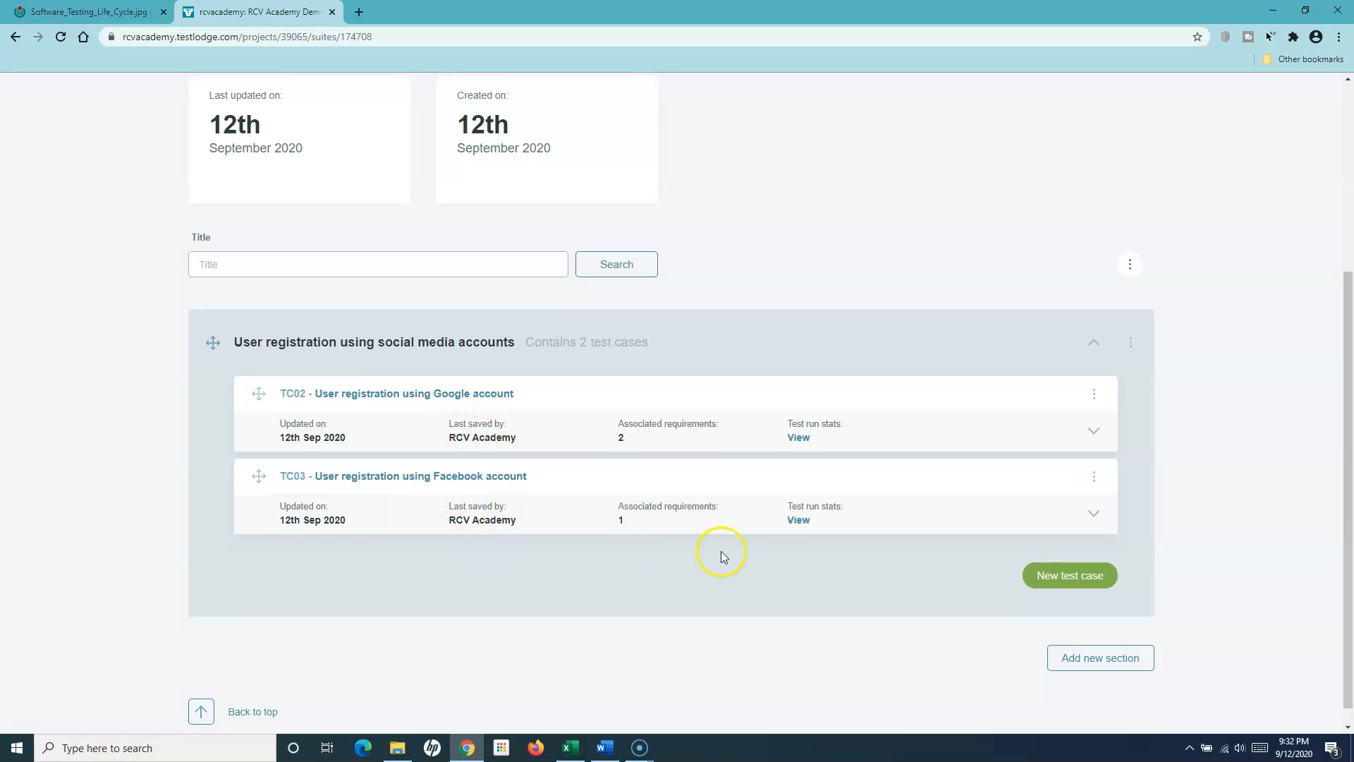
Add a new section titled "User registration using email ID" to the test suite
click(1078, 656)
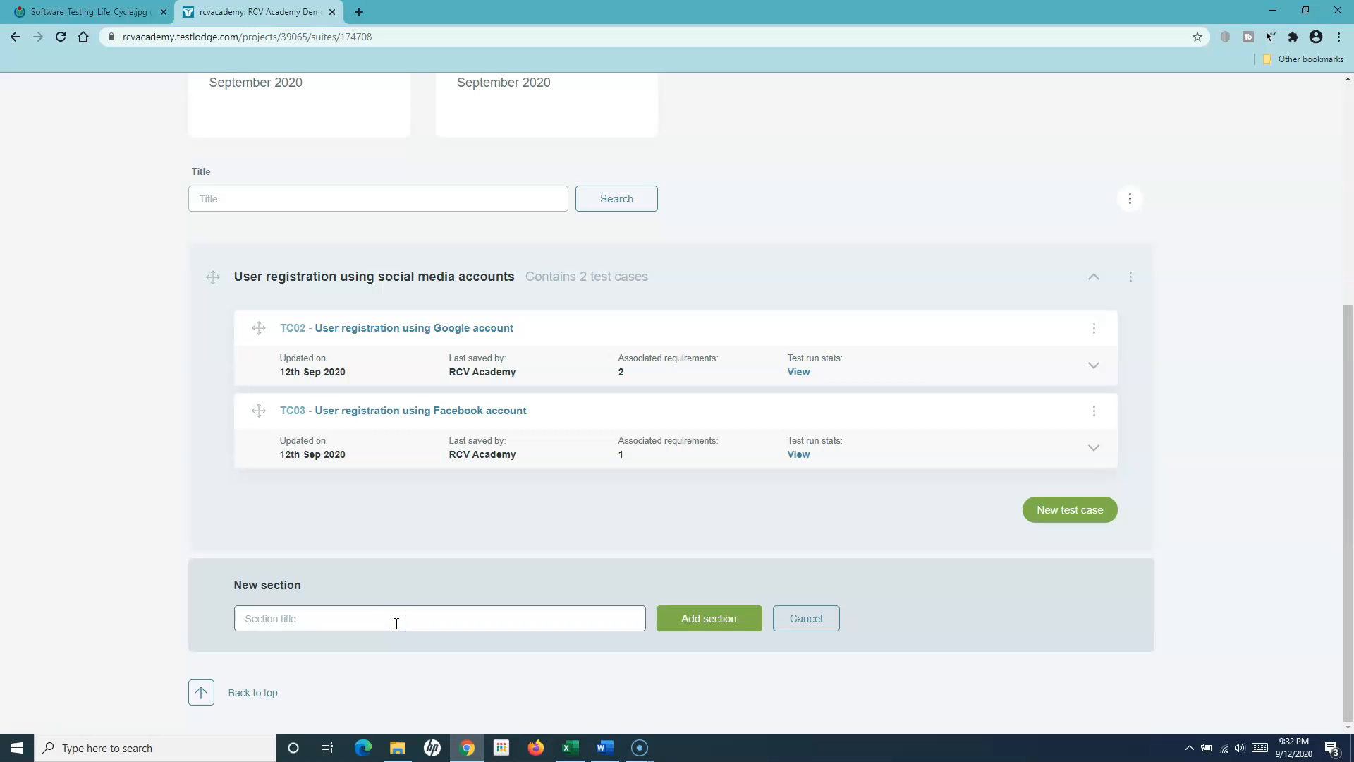
text(User registration using social media)
click(711, 618)
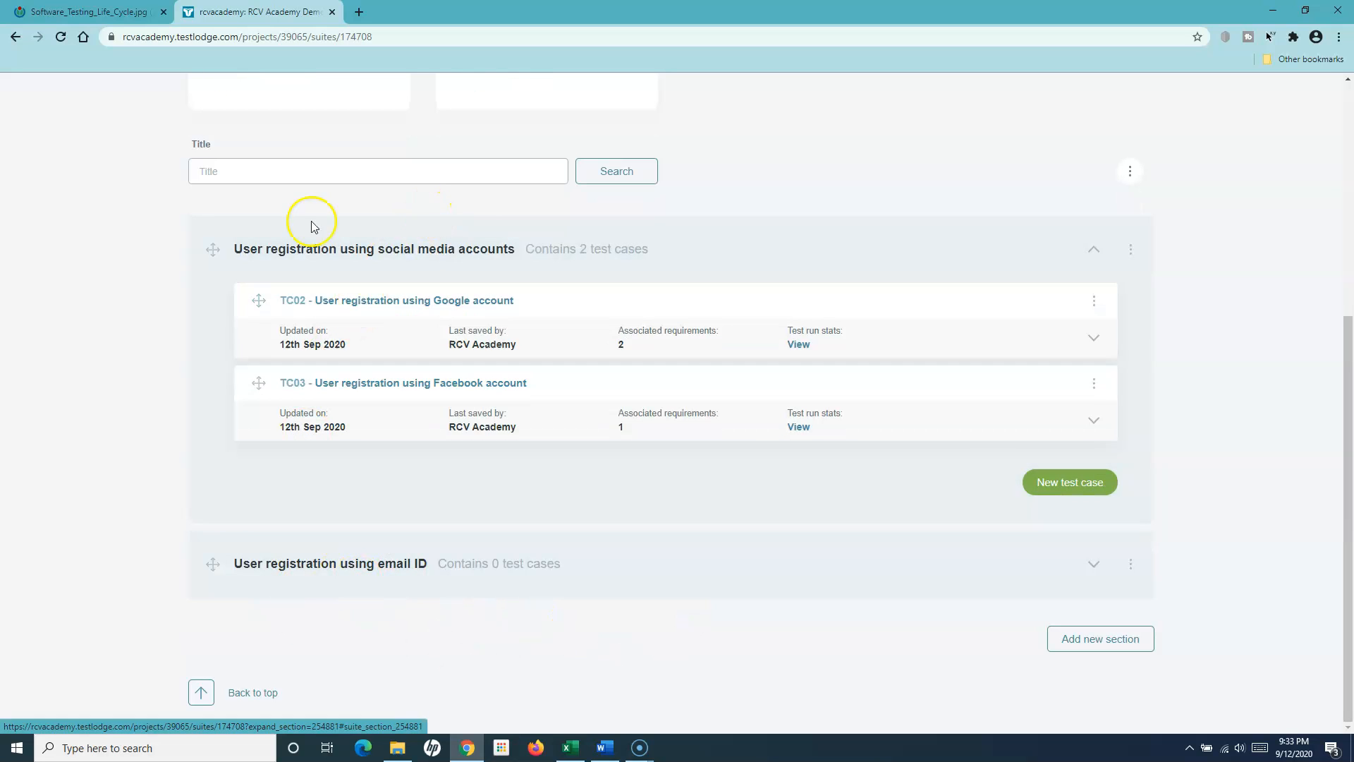
click(299, 564)
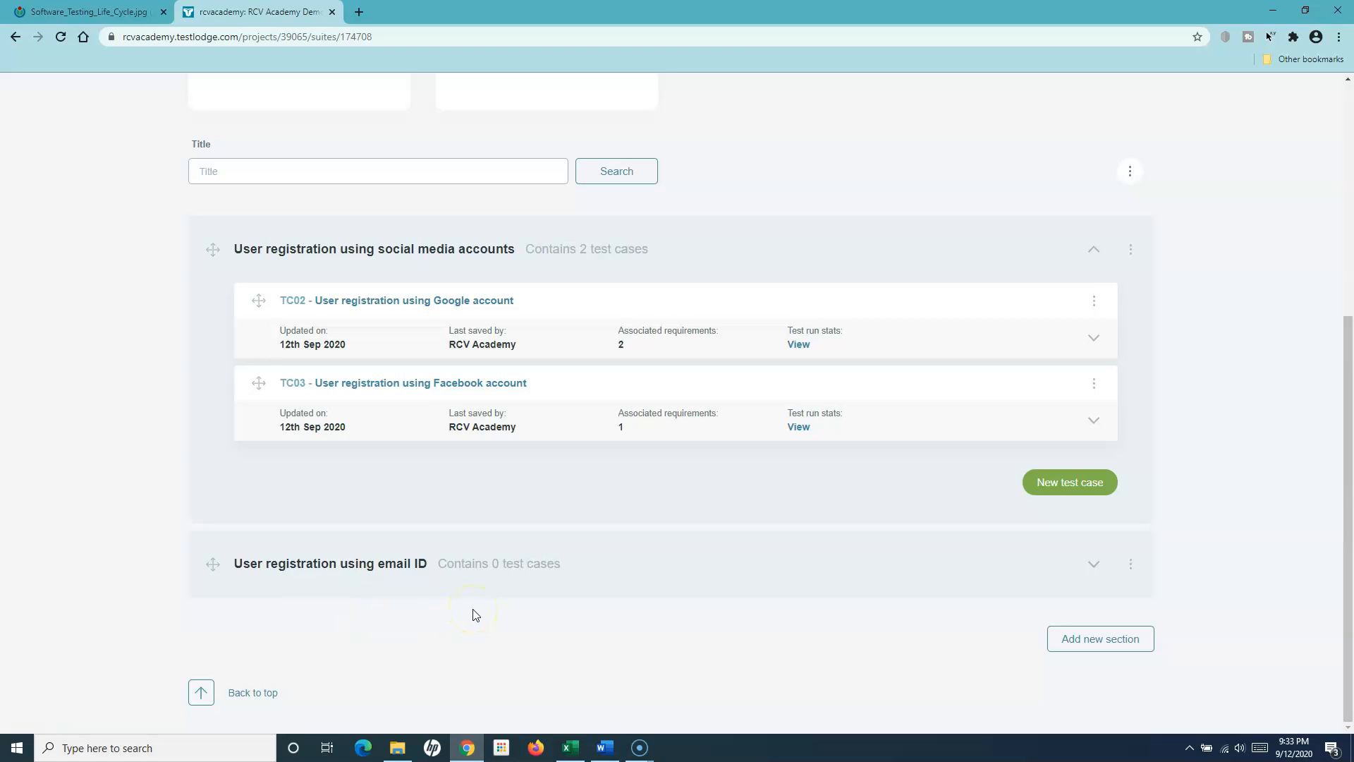
scroll(762, 395, up, 3)
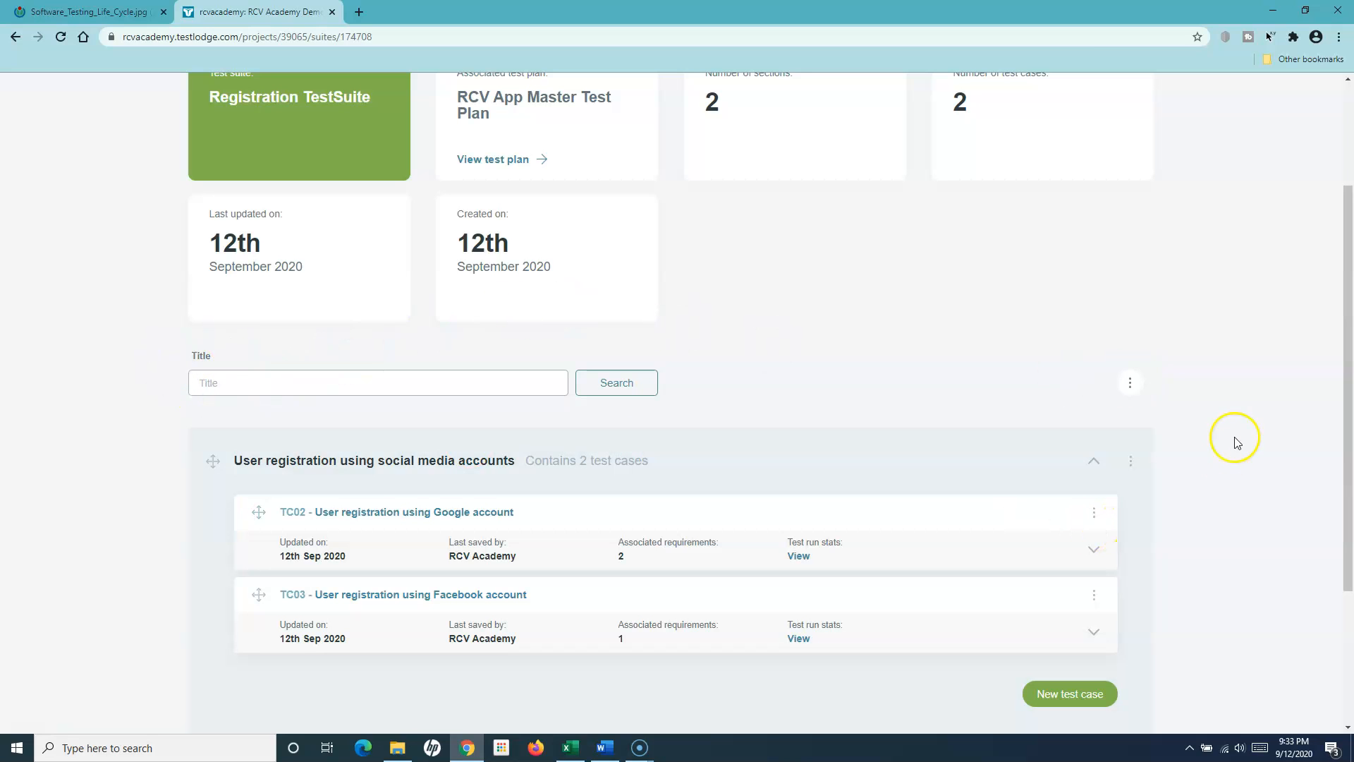
click(1132, 384)
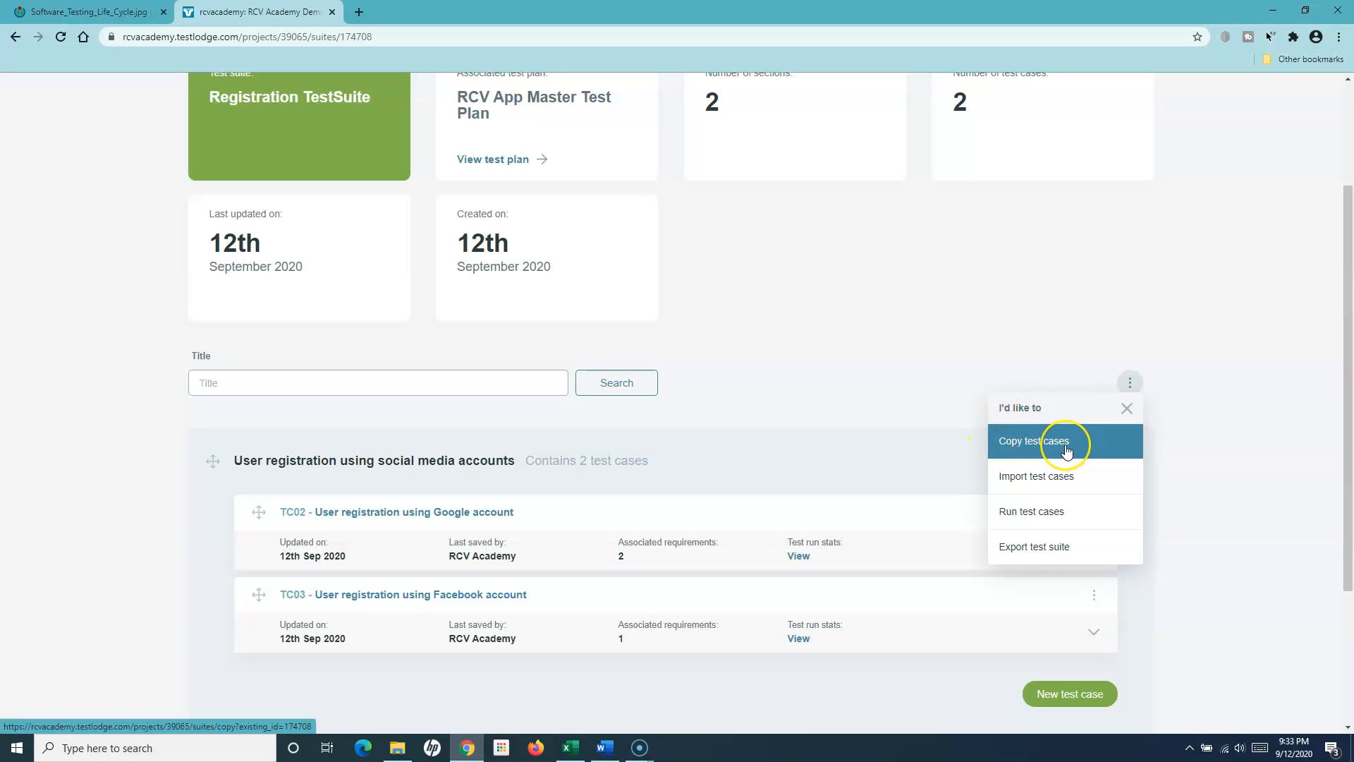
click(1049, 484)
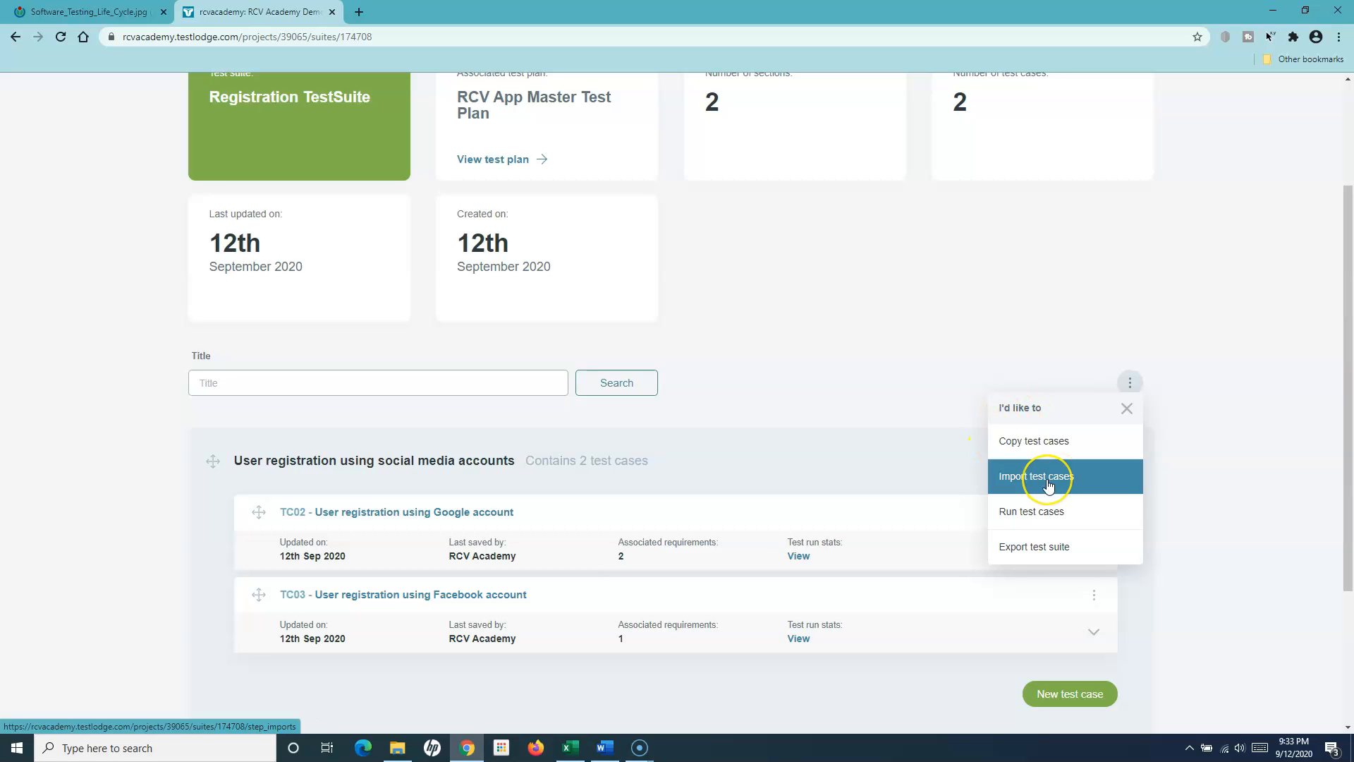
click(1043, 555)
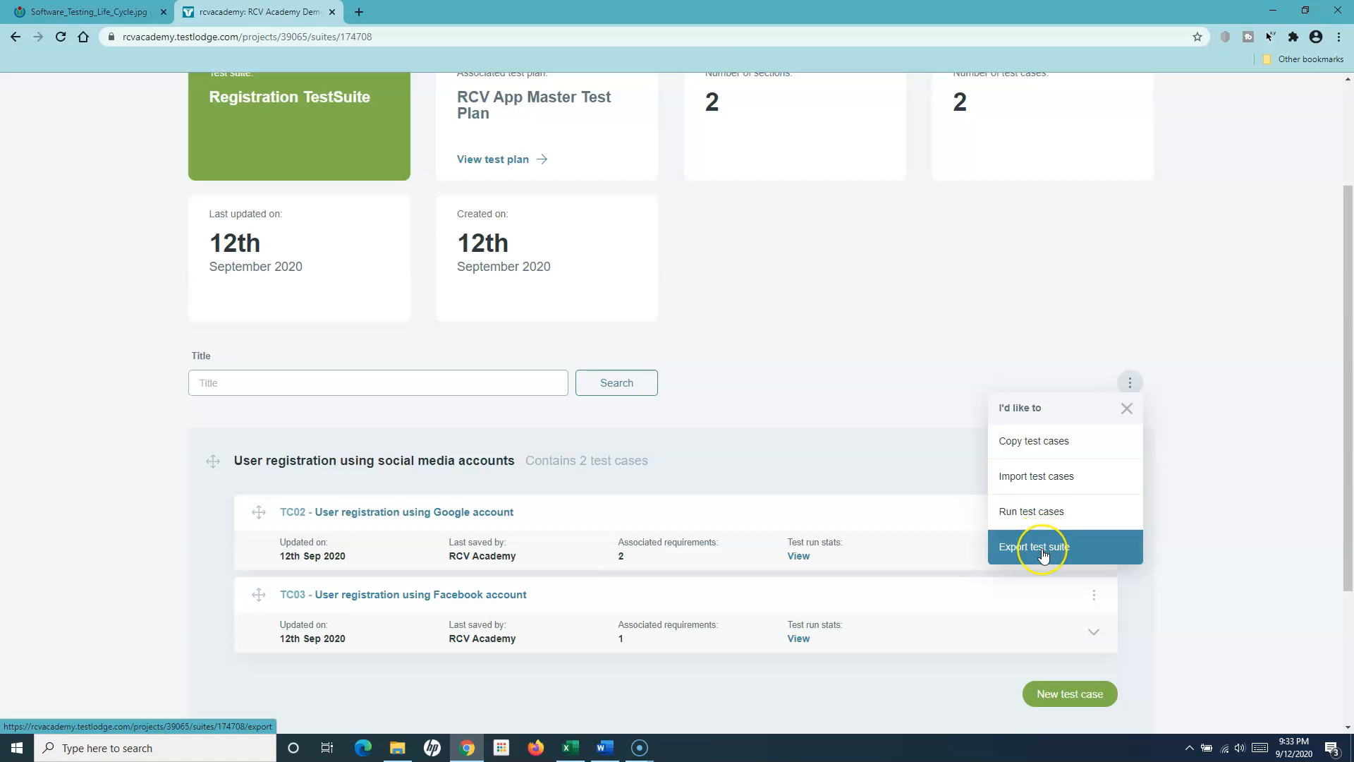
click(1047, 522)
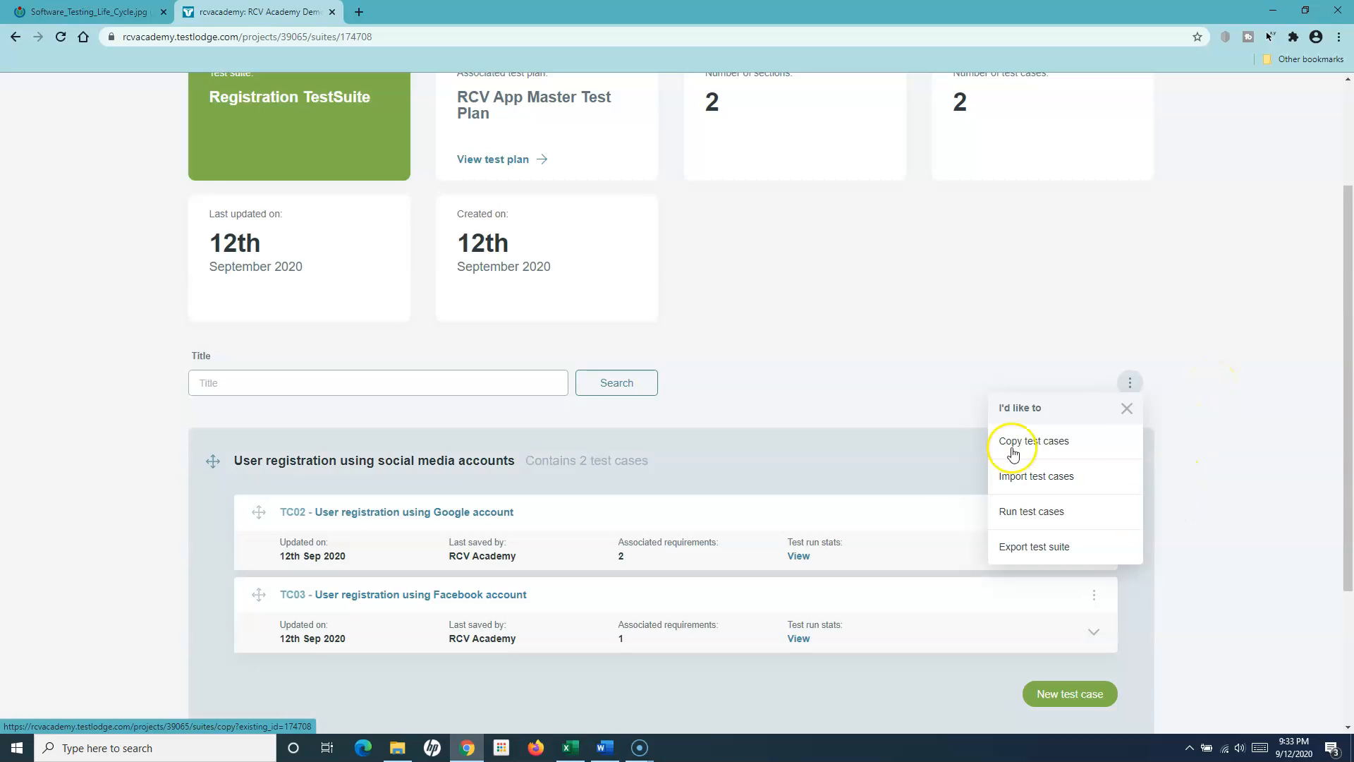
click(1130, 416)
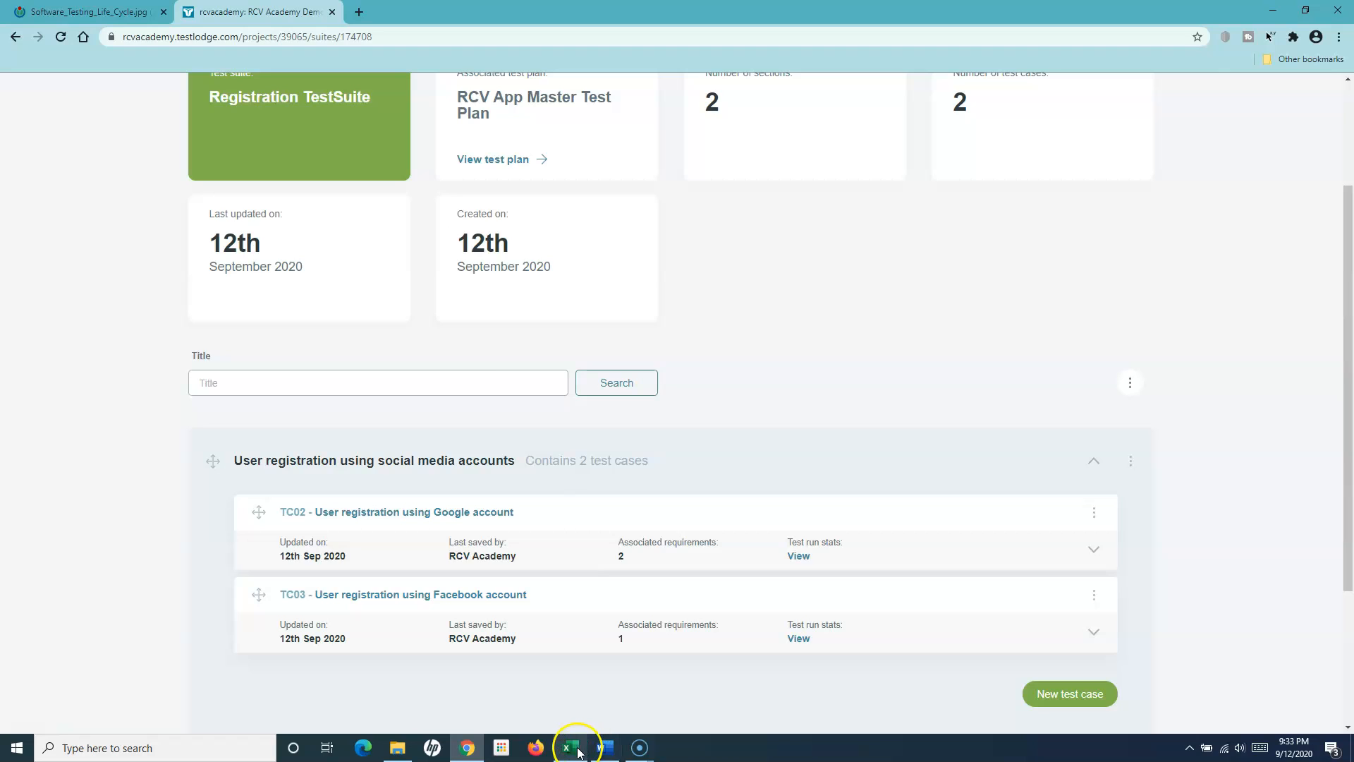
Switch to Excel and look through the open spreadsheet
click(572, 747)
click(148, 520)
scroll(451, 507, down, 2)
scroll(449, 456, up, 2)
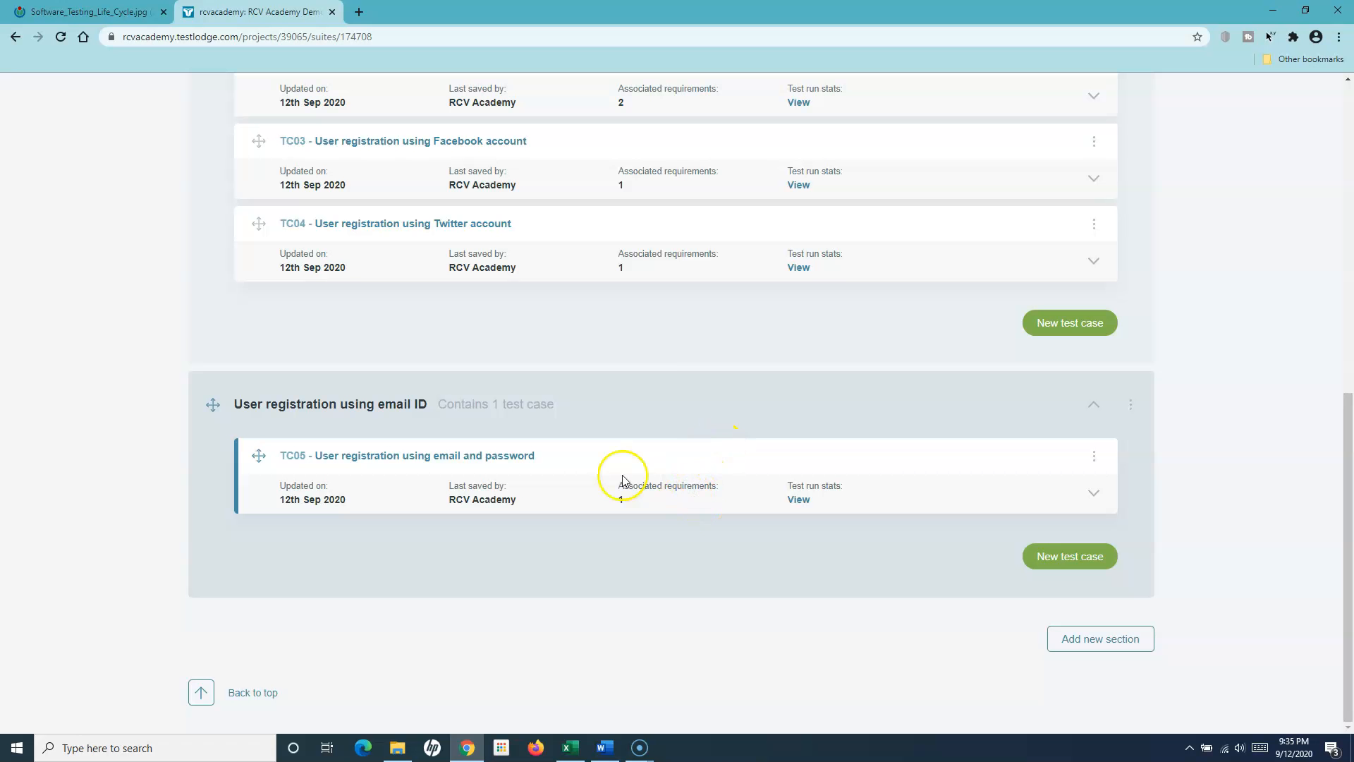
Review the test cases under the social media accounts and email ID sections, along with the suite's summary cards
scroll(618, 476, up, 3)
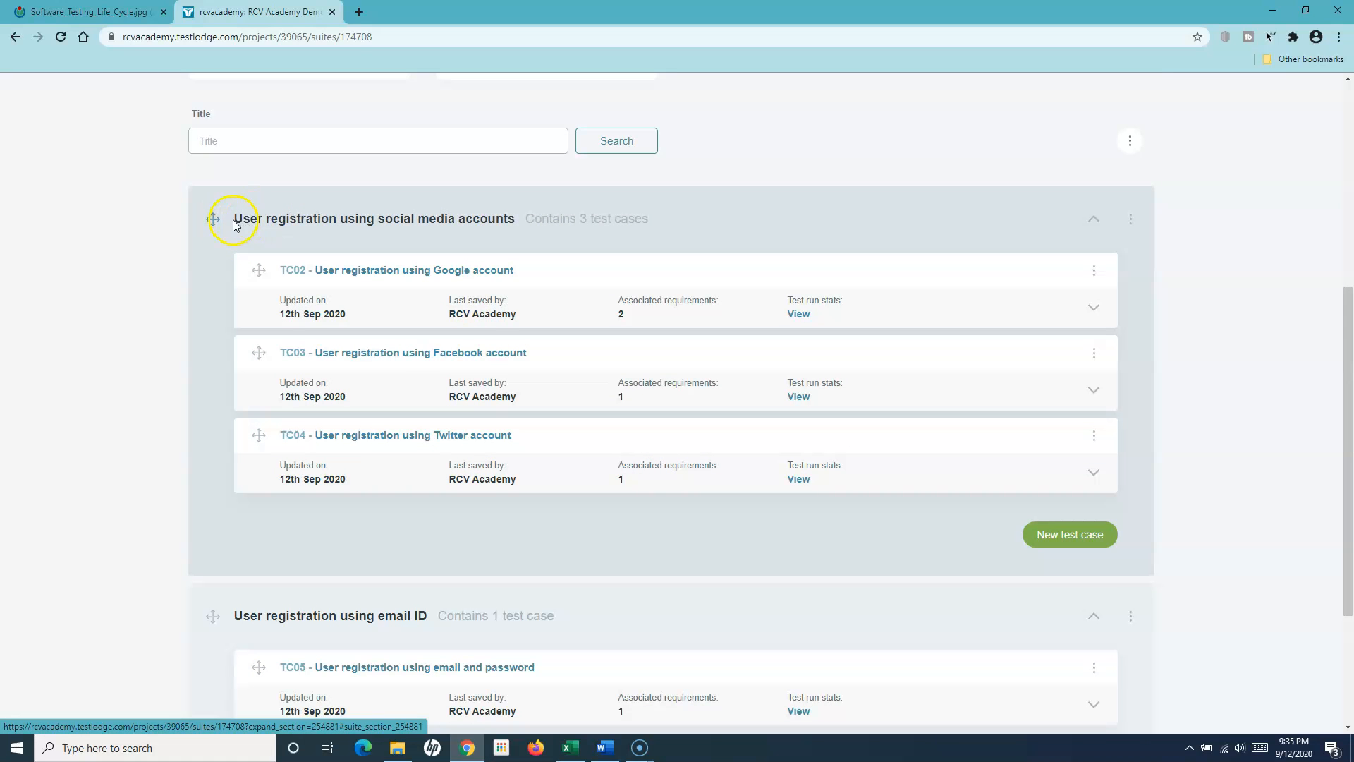
scroll(356, 290, up, 5)
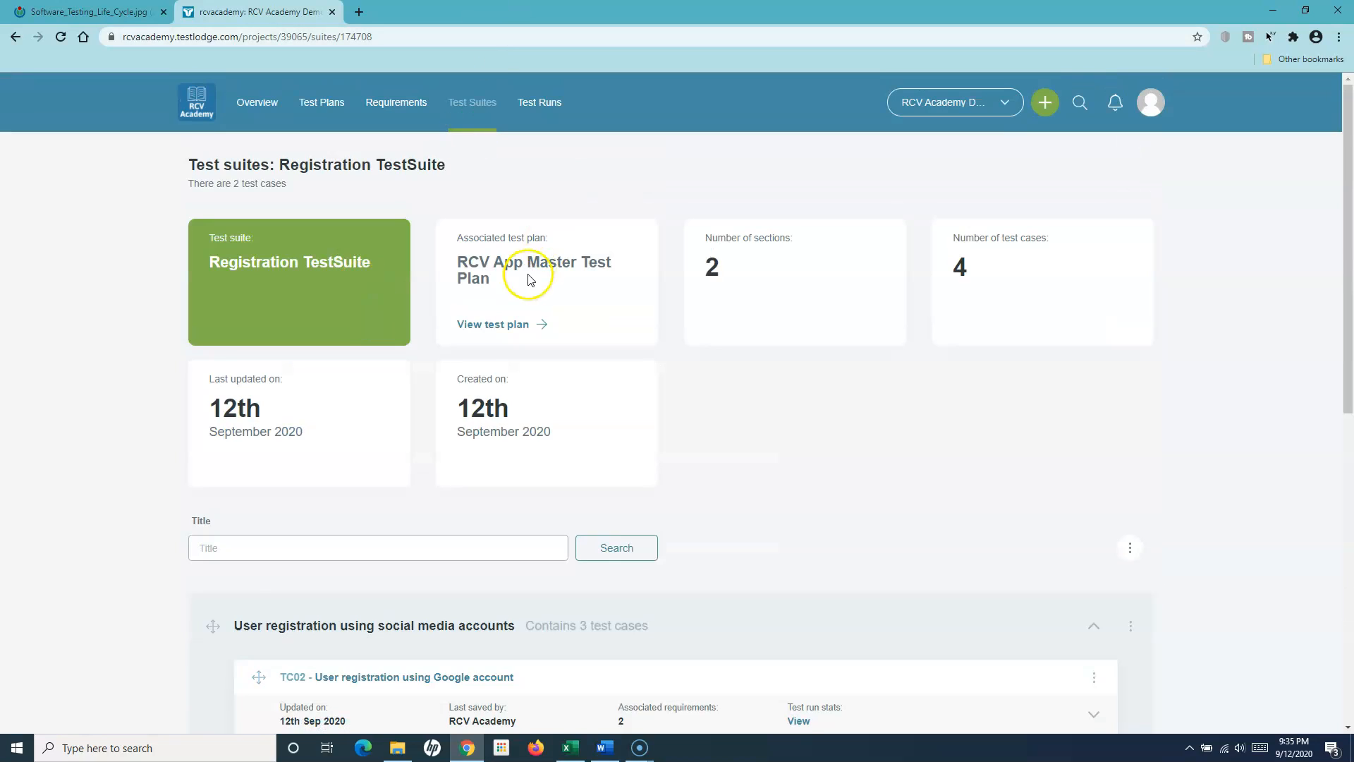
scroll(527, 278, down, 5)
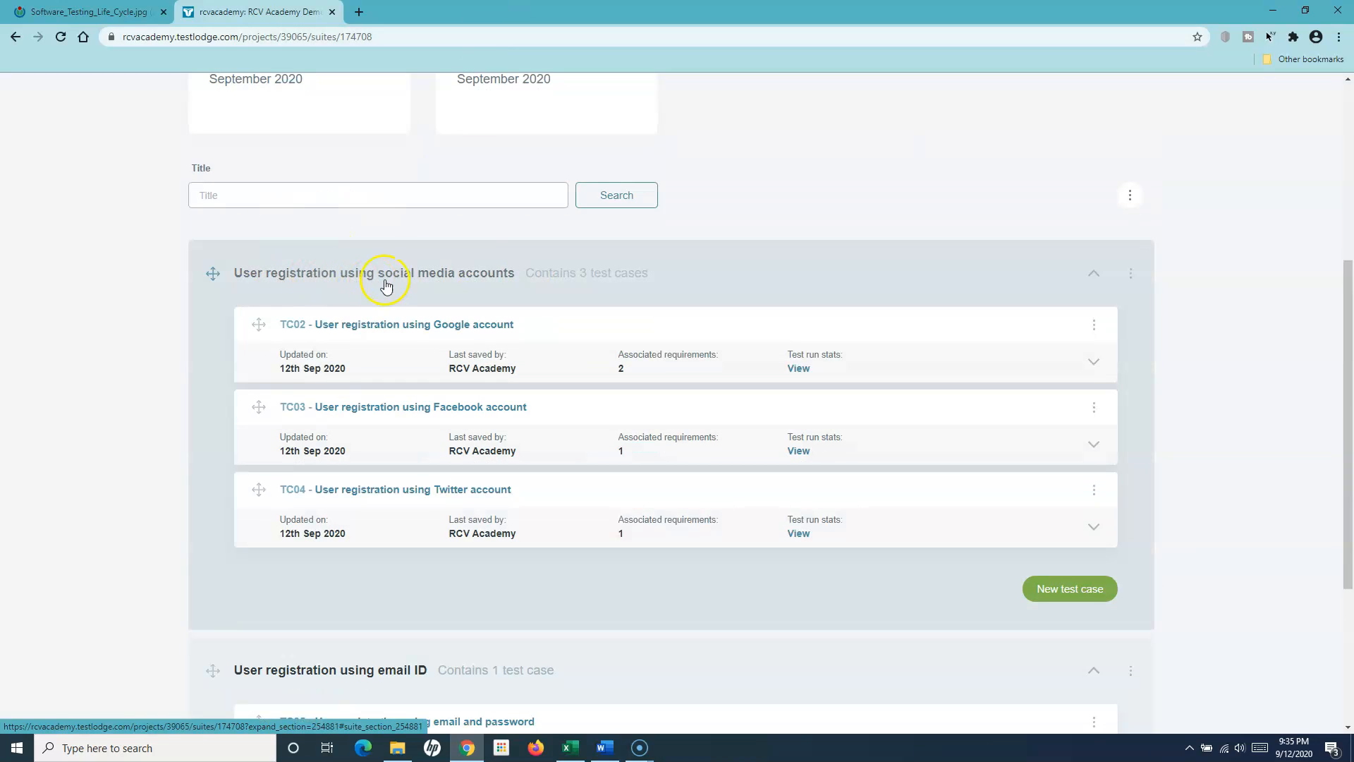
scroll(540, 299, down, 4)
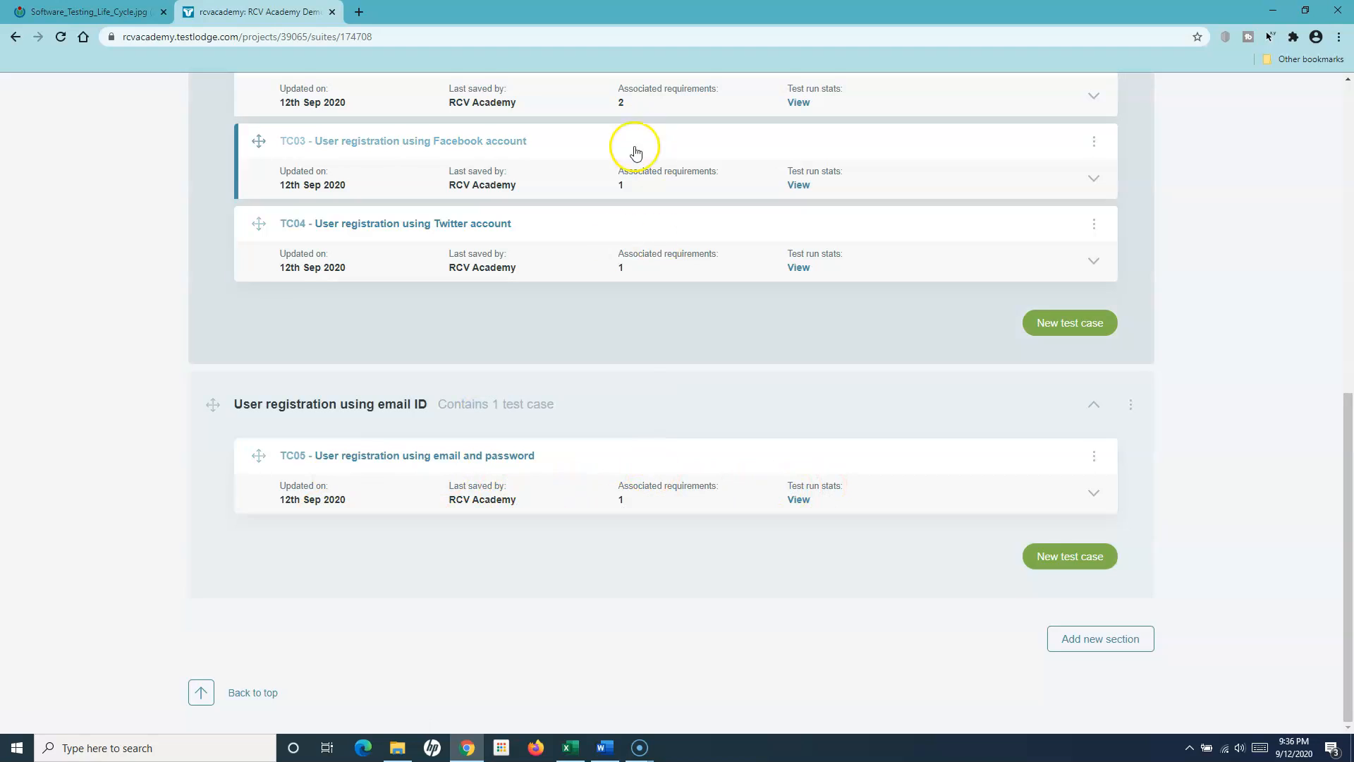
scroll(668, 477, up, 1)
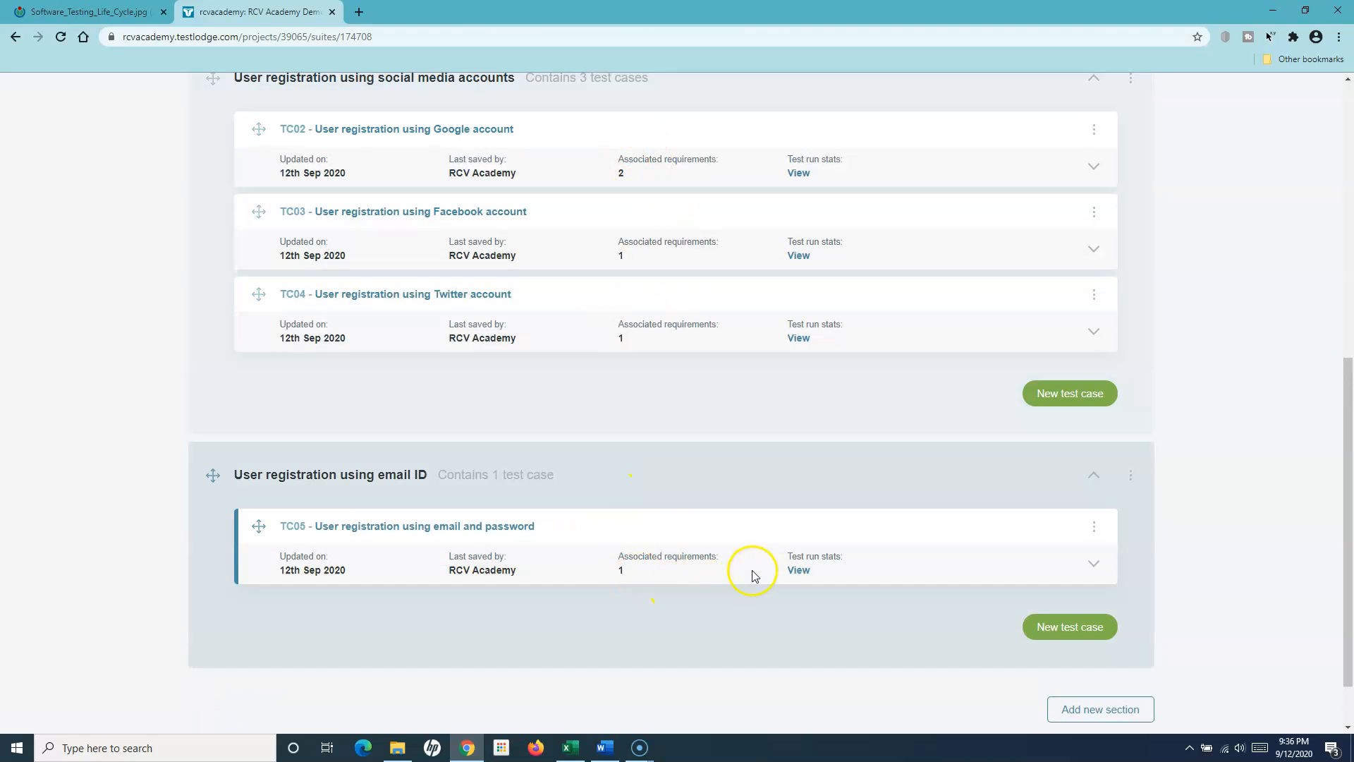
scroll(1012, 528, up, 7)
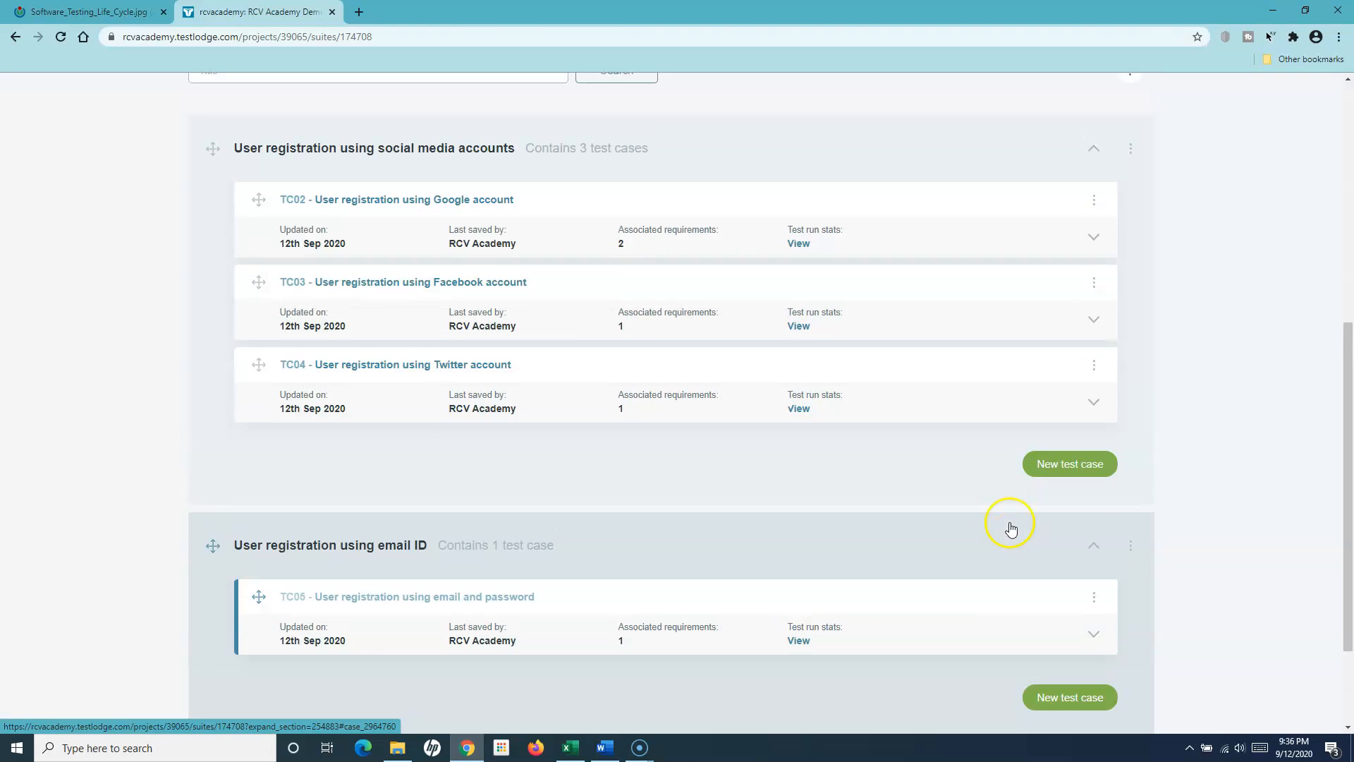
scroll(738, 407, up, 2)
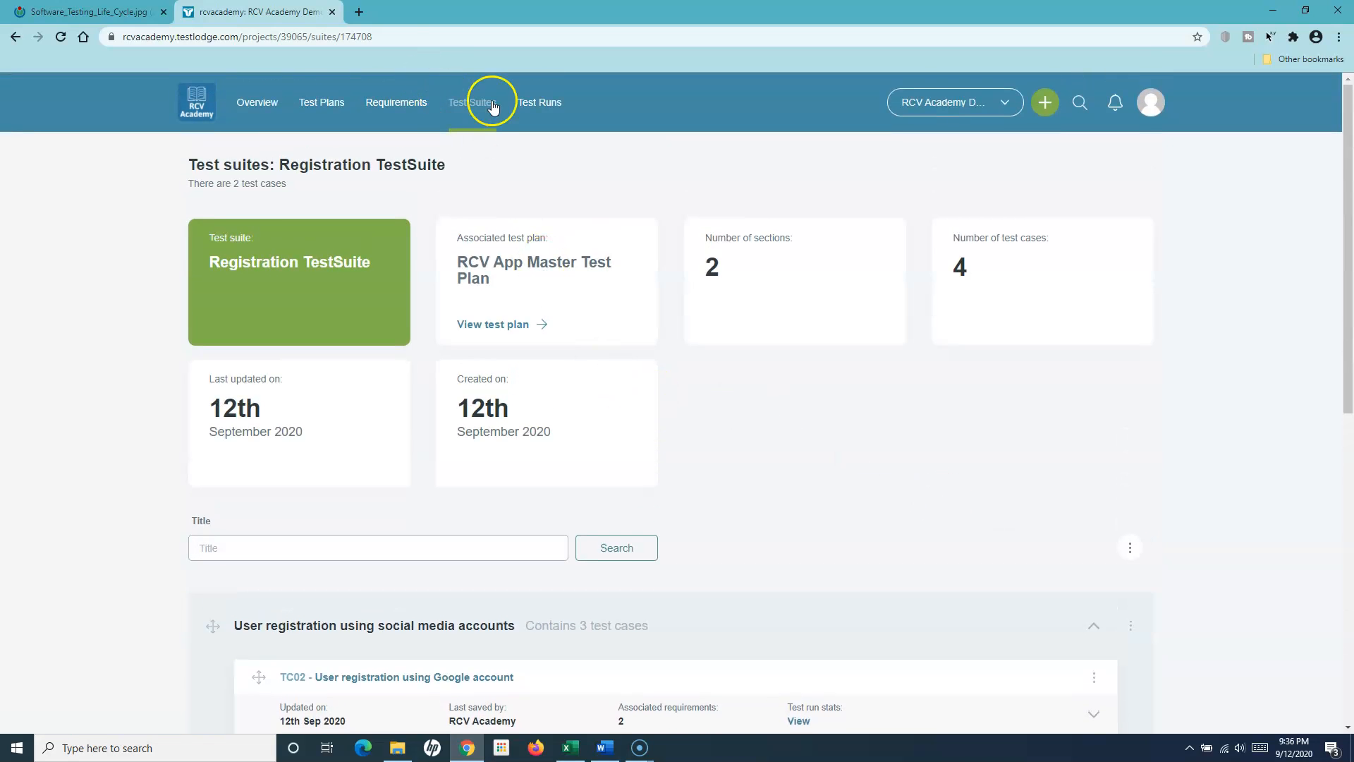
scroll(698, 454, down, 3)
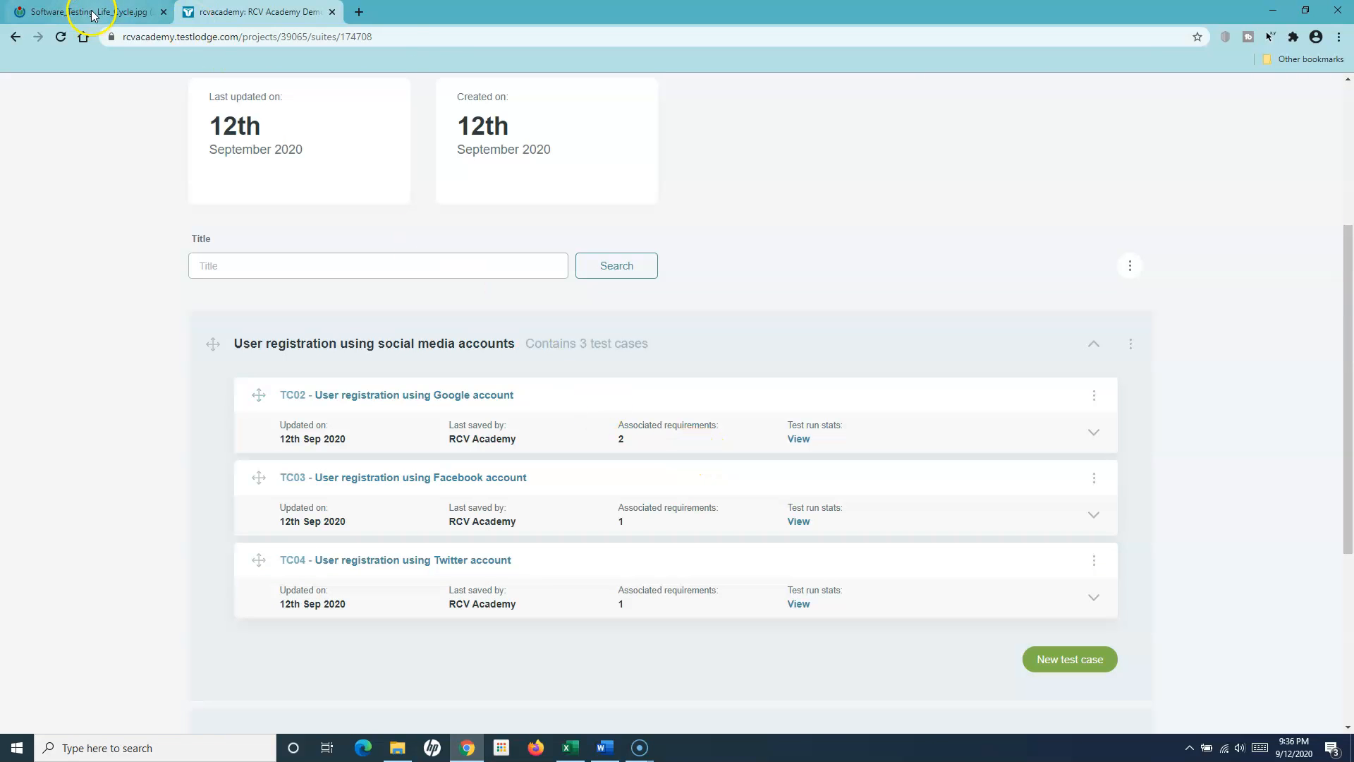
scroll(575, 508, up, 4)
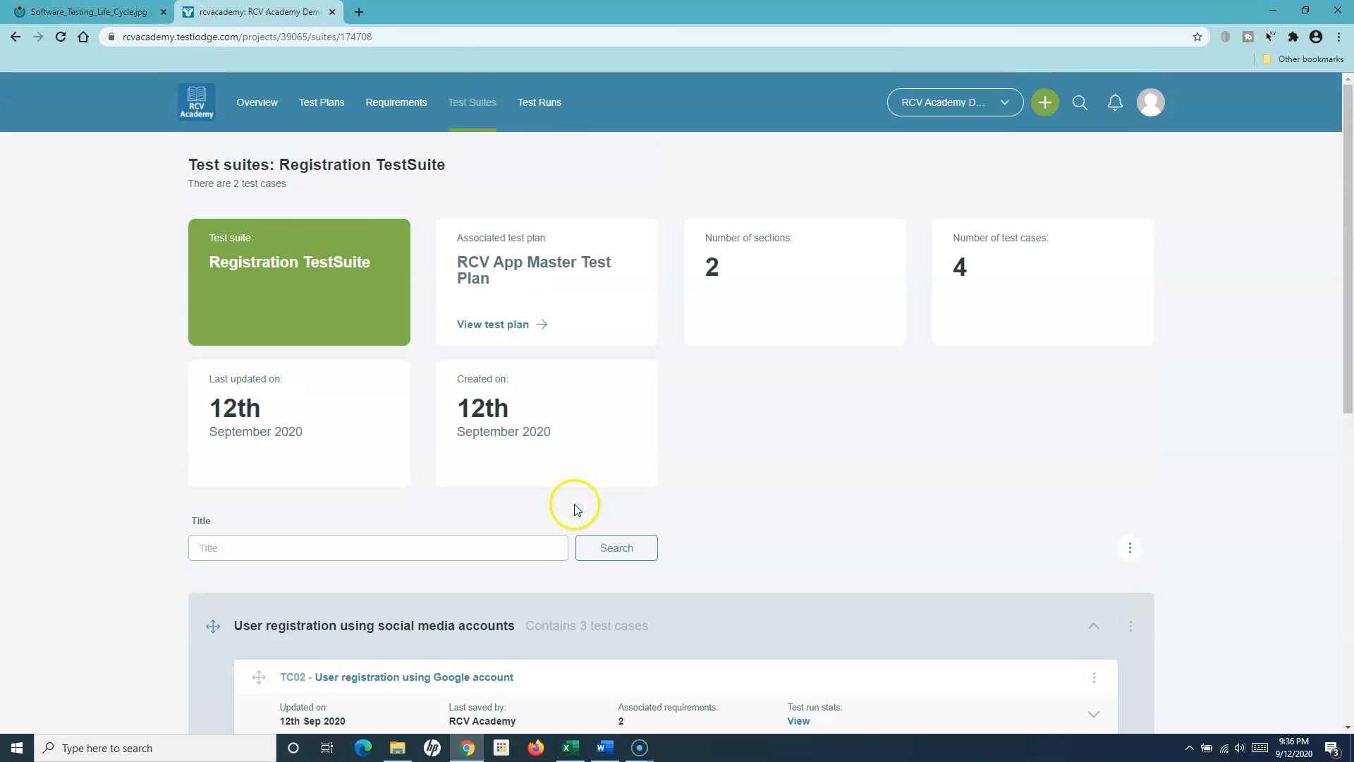
Reopen the Registration TestSuite from the list of test suites and view its sections
click(468, 104)
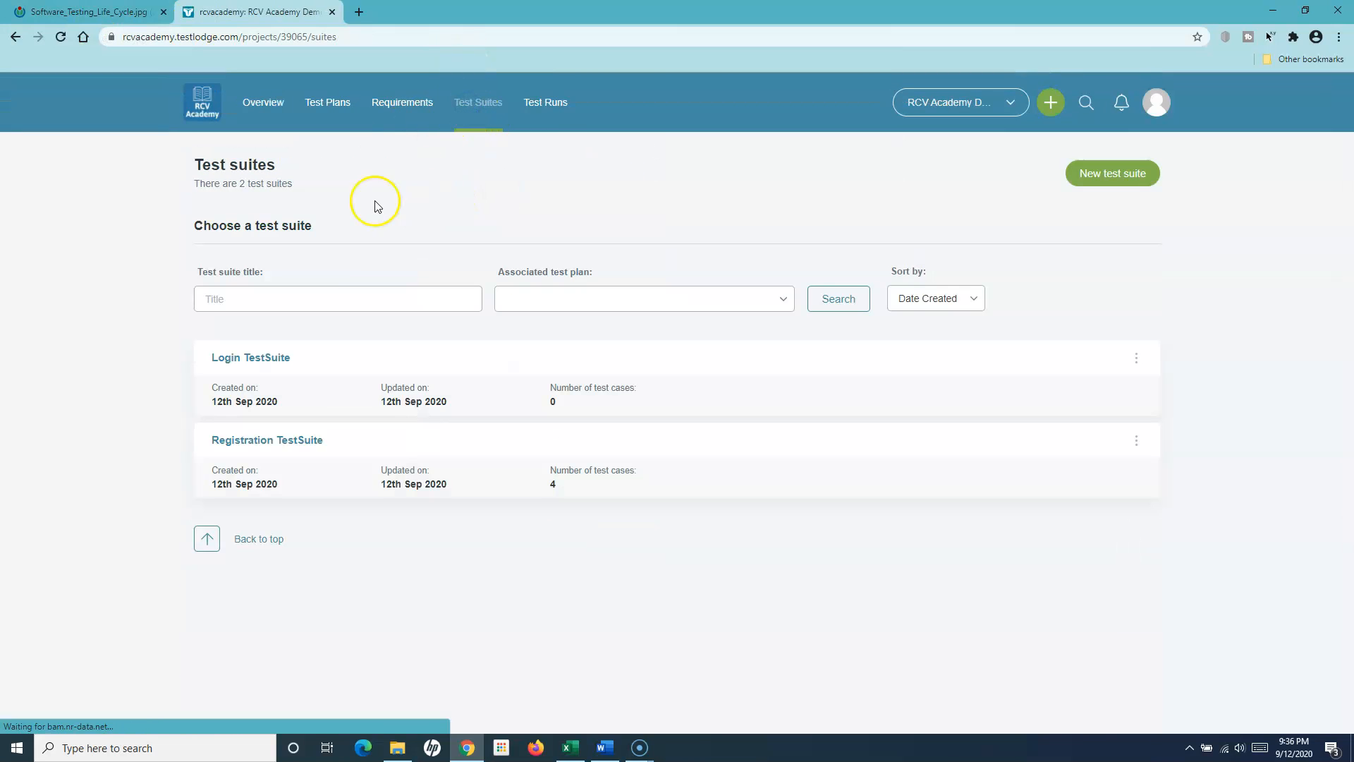
click(297, 441)
scroll(572, 485, down, 4)
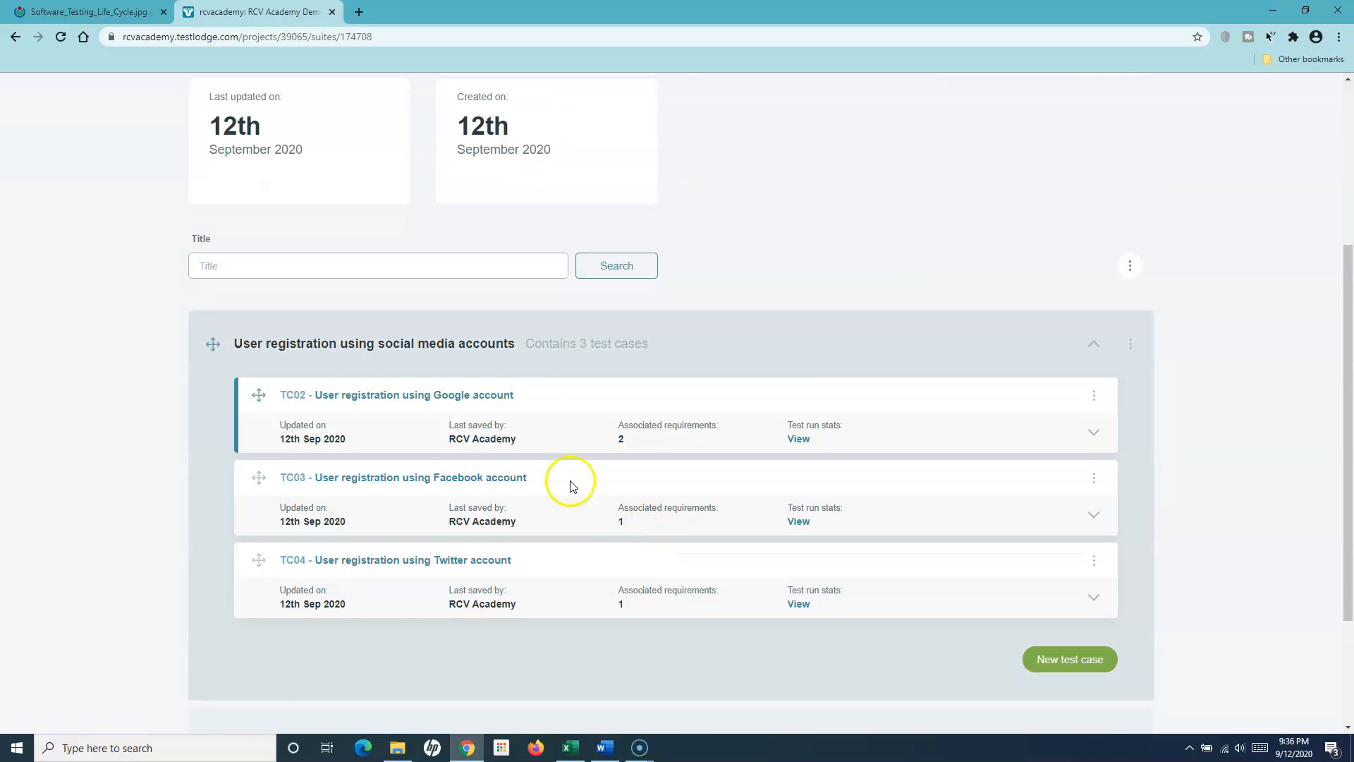
scroll(388, 638, down, 3)
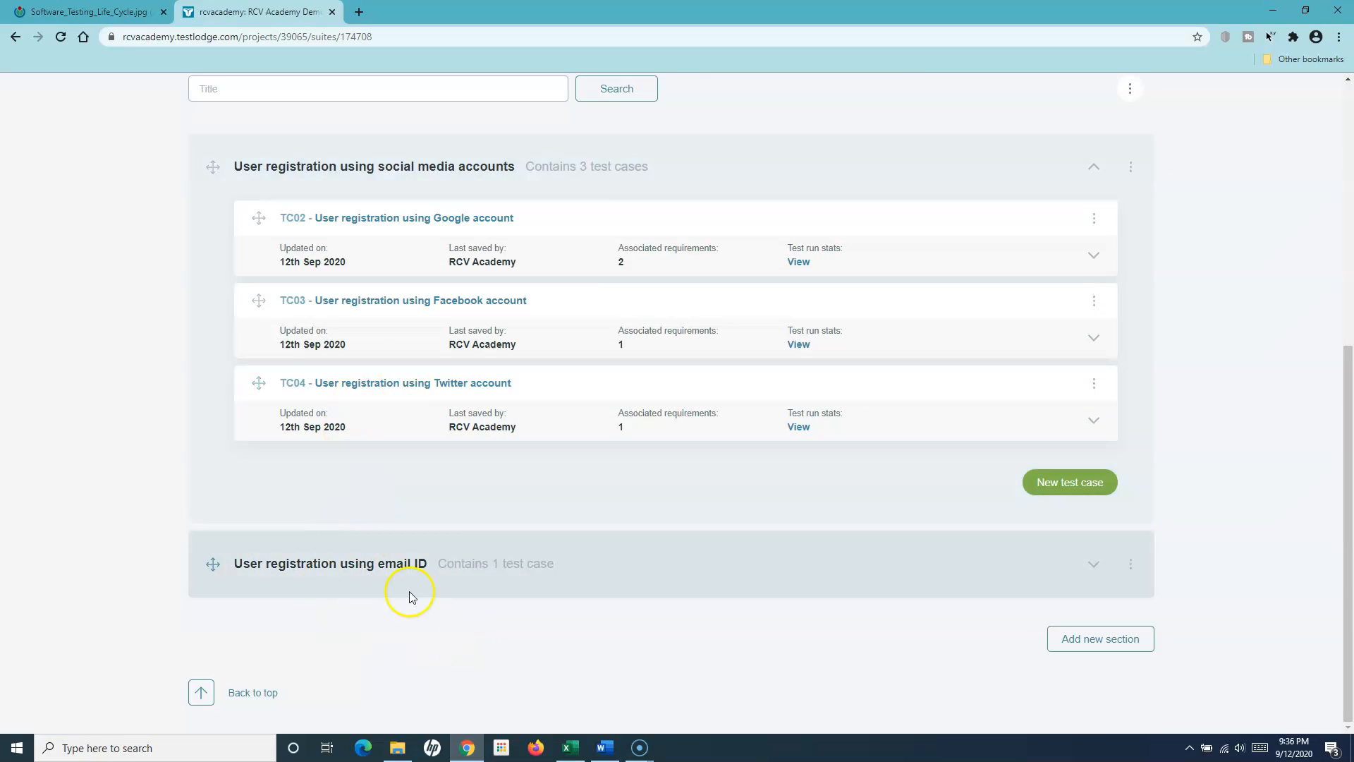
Expand the email ID section to view its test case, and collapse both sections of the suite
click(1093, 564)
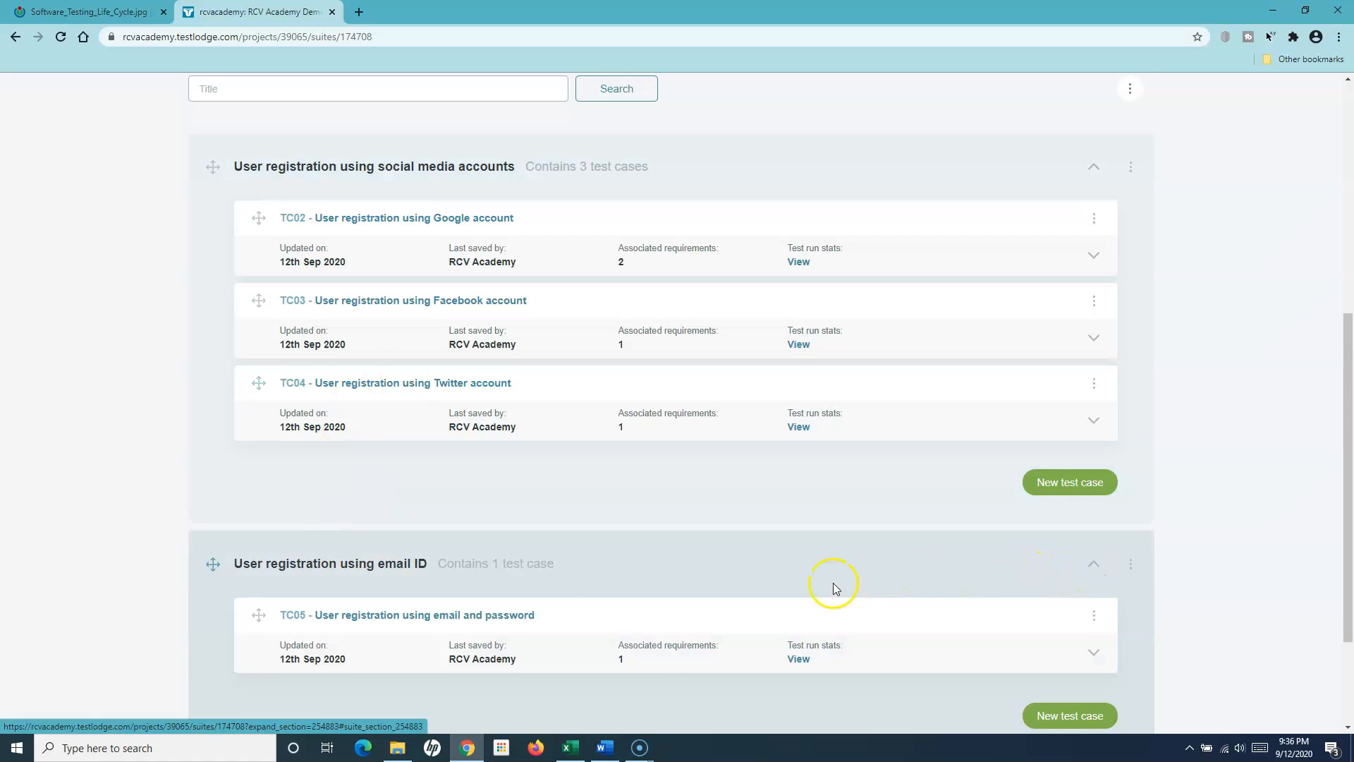
scroll(605, 418, down, 2)
click(1091, 402)
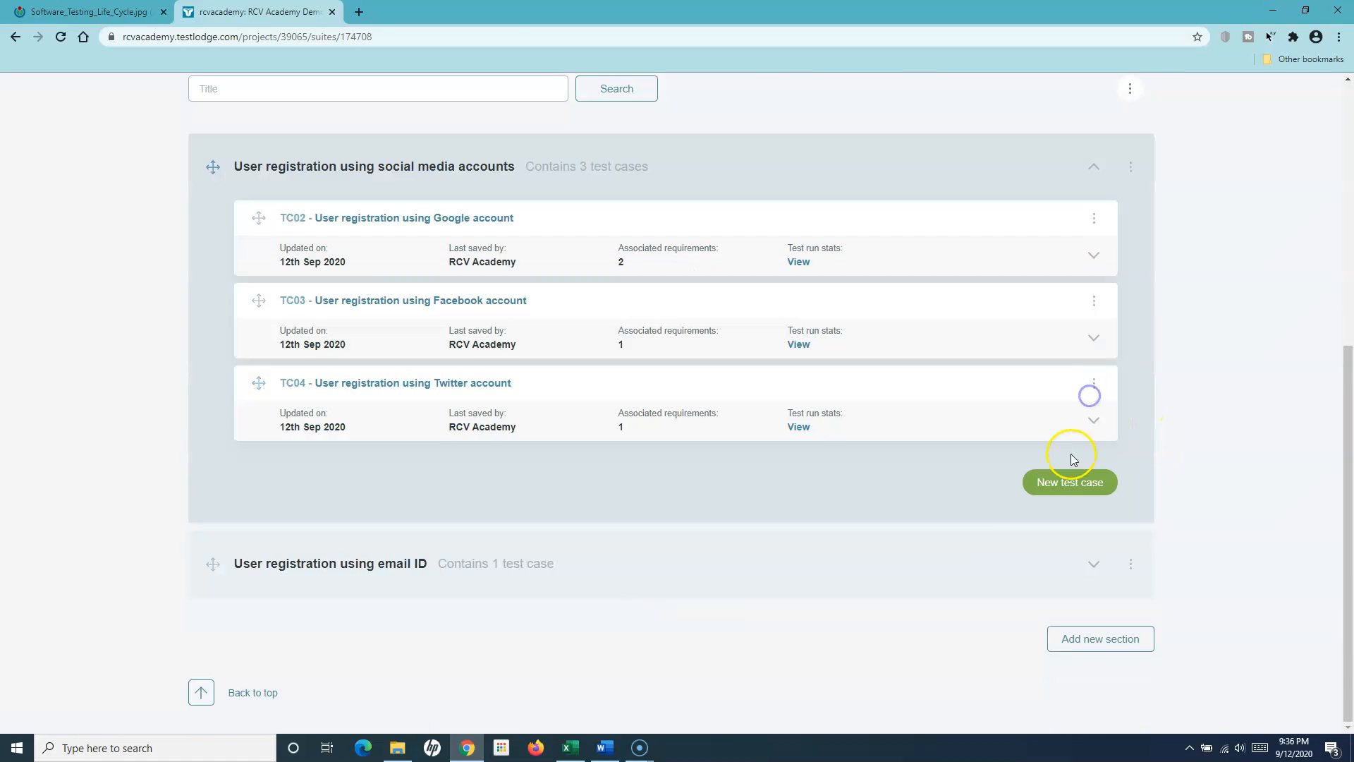
scroll(1090, 454, up, 4)
click(1093, 449)
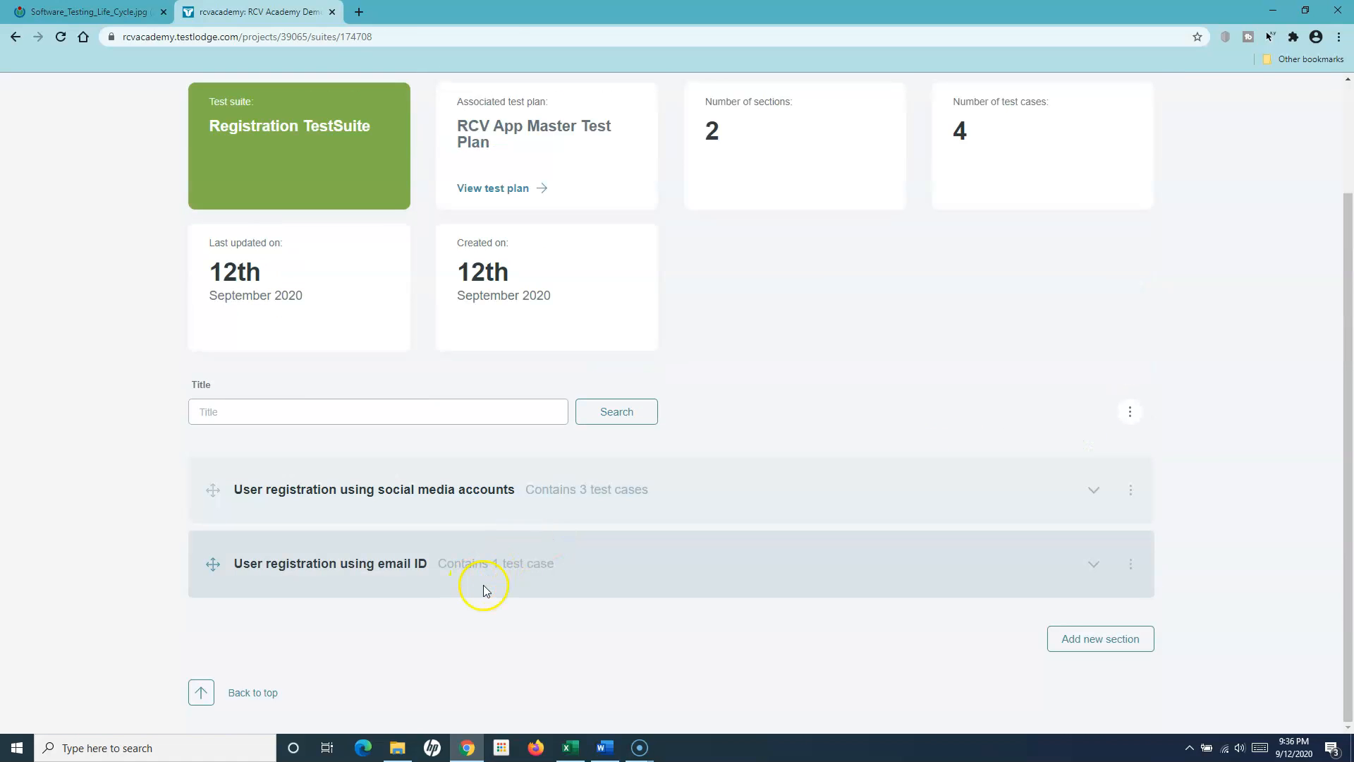
Consult the Software Testing Life Cycle diagram and return to the Registration TestSuite page
scroll(894, 362, up, 2)
click(116, 12)
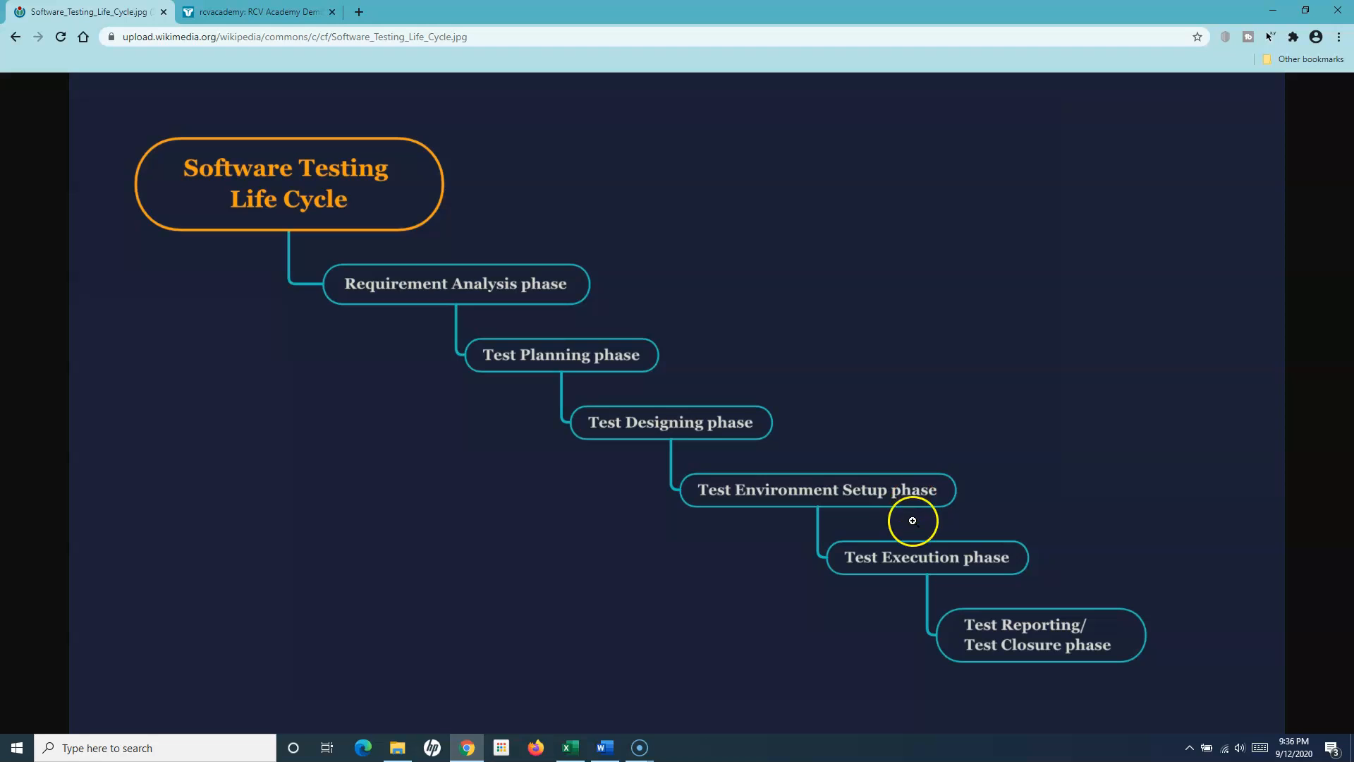
click(286, 9)
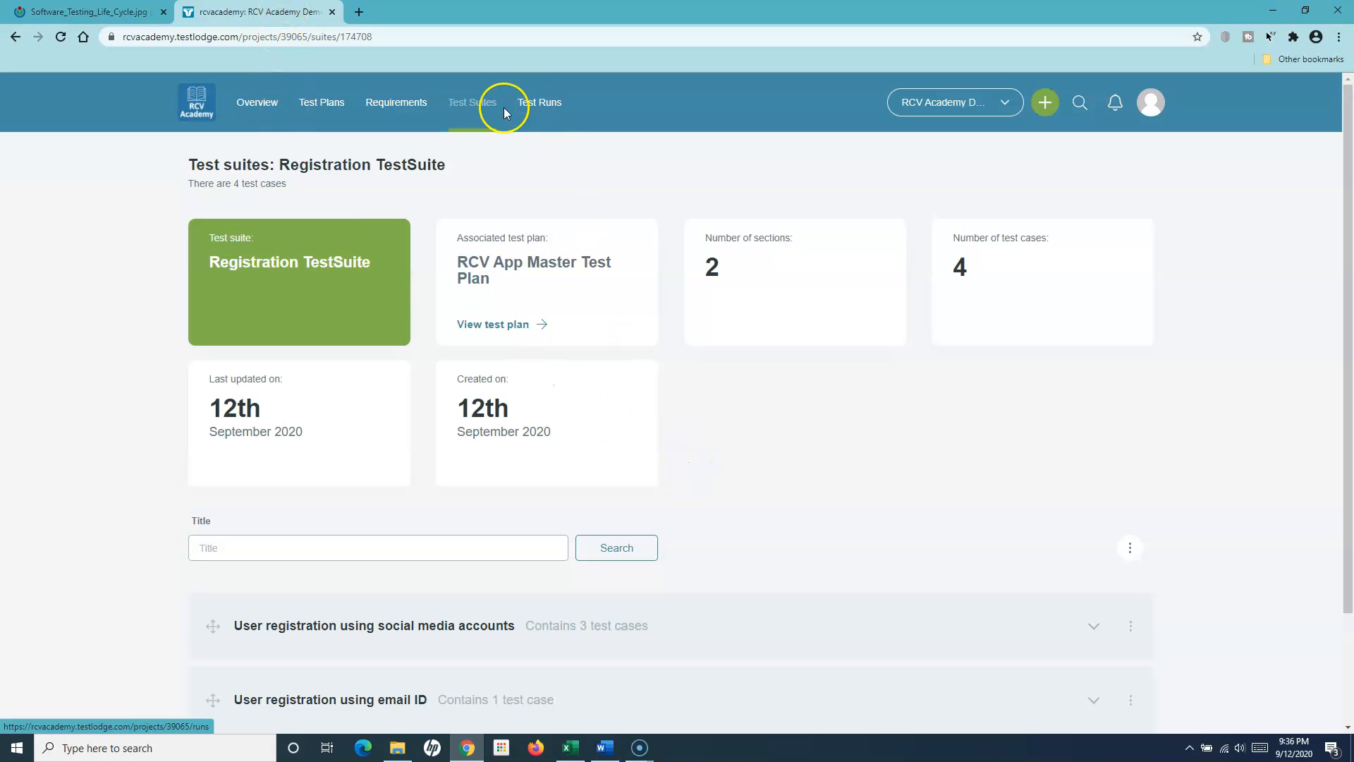
Start a new test run named Test Run 01 and associate it with the RCV App Master Test Plan
click(542, 106)
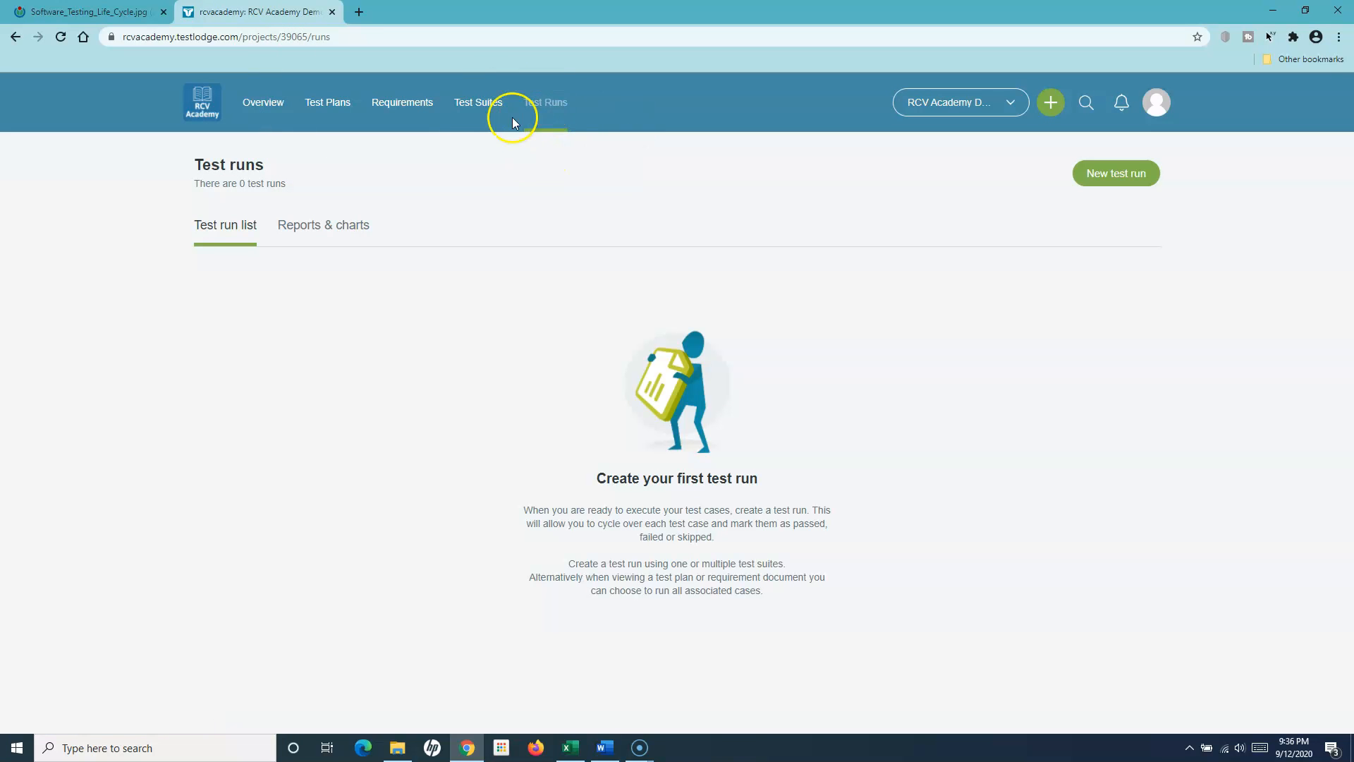
click(1115, 177)
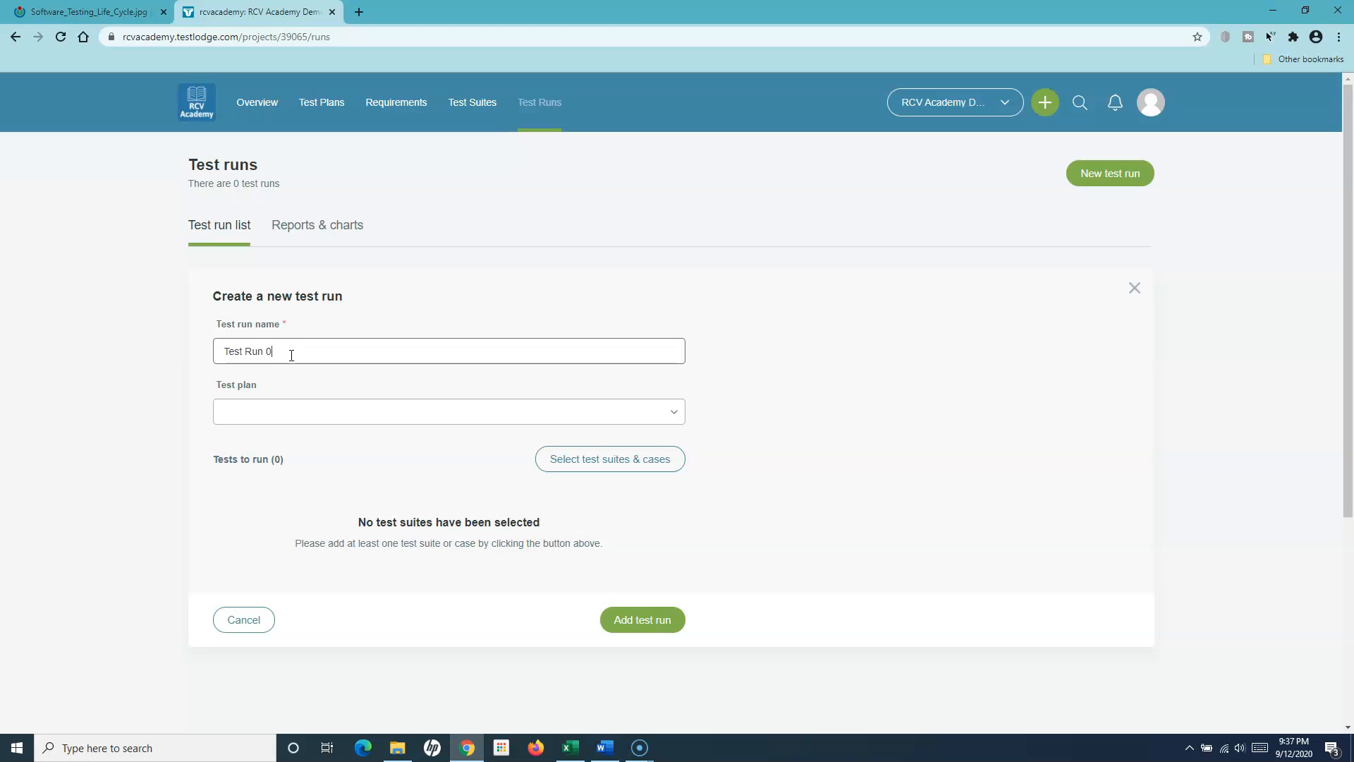
click(833, 395)
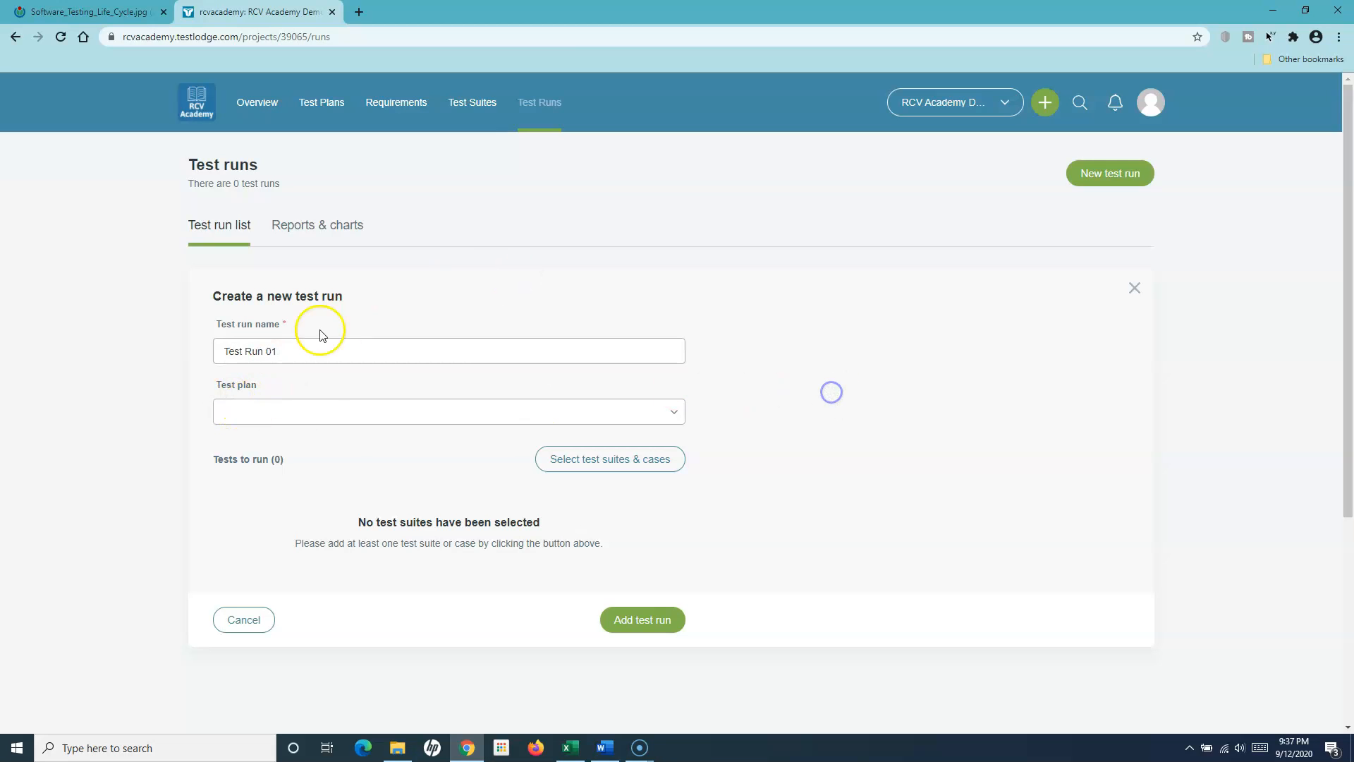
click(336, 419)
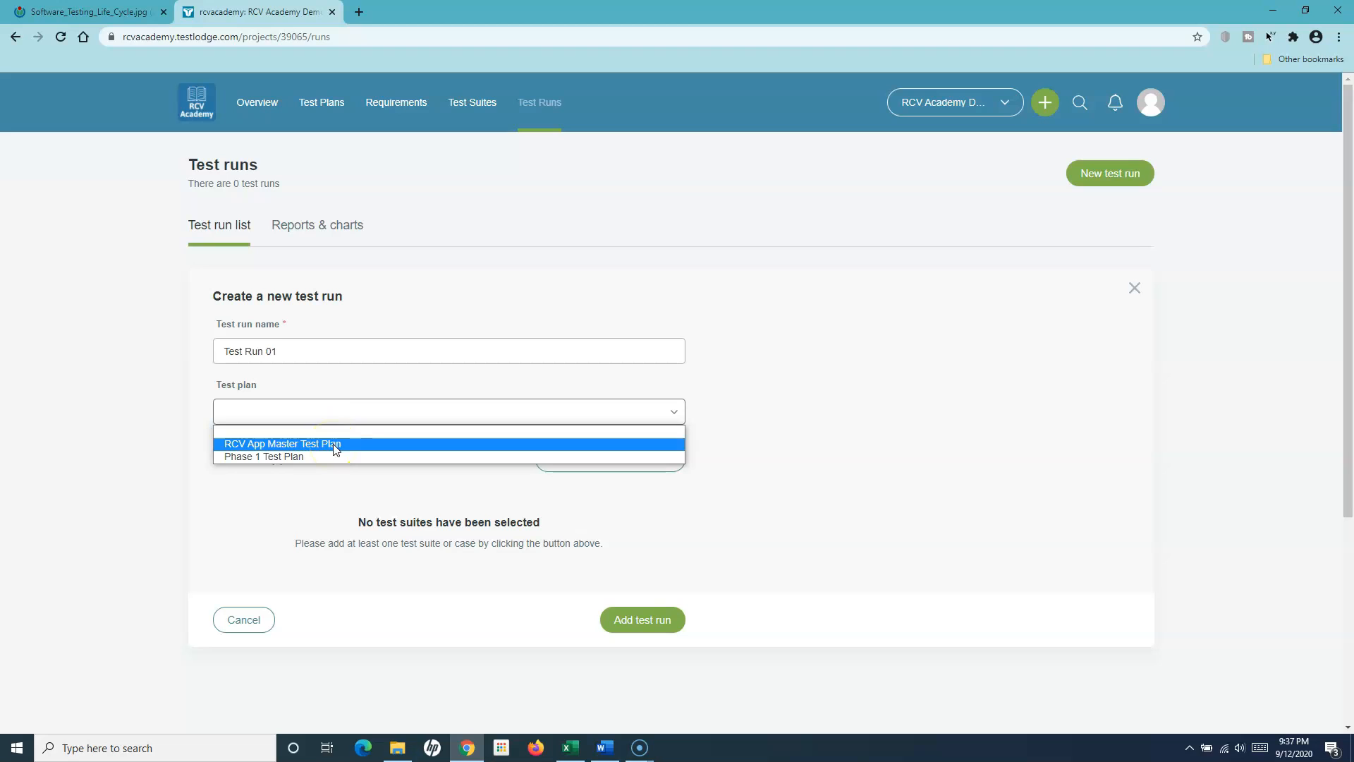
click(334, 444)
click(768, 433)
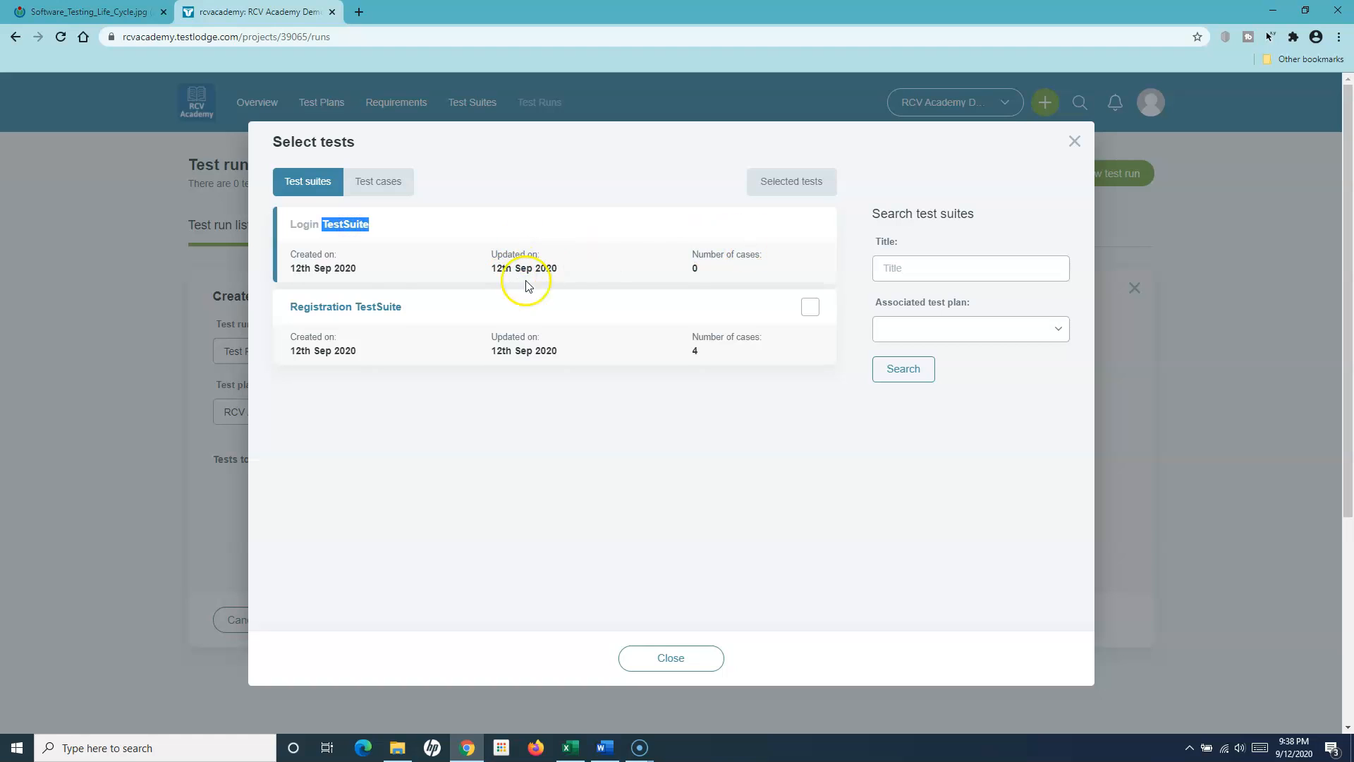
Open the test selection for the run and include the Registration TestSuite
click(449, 232)
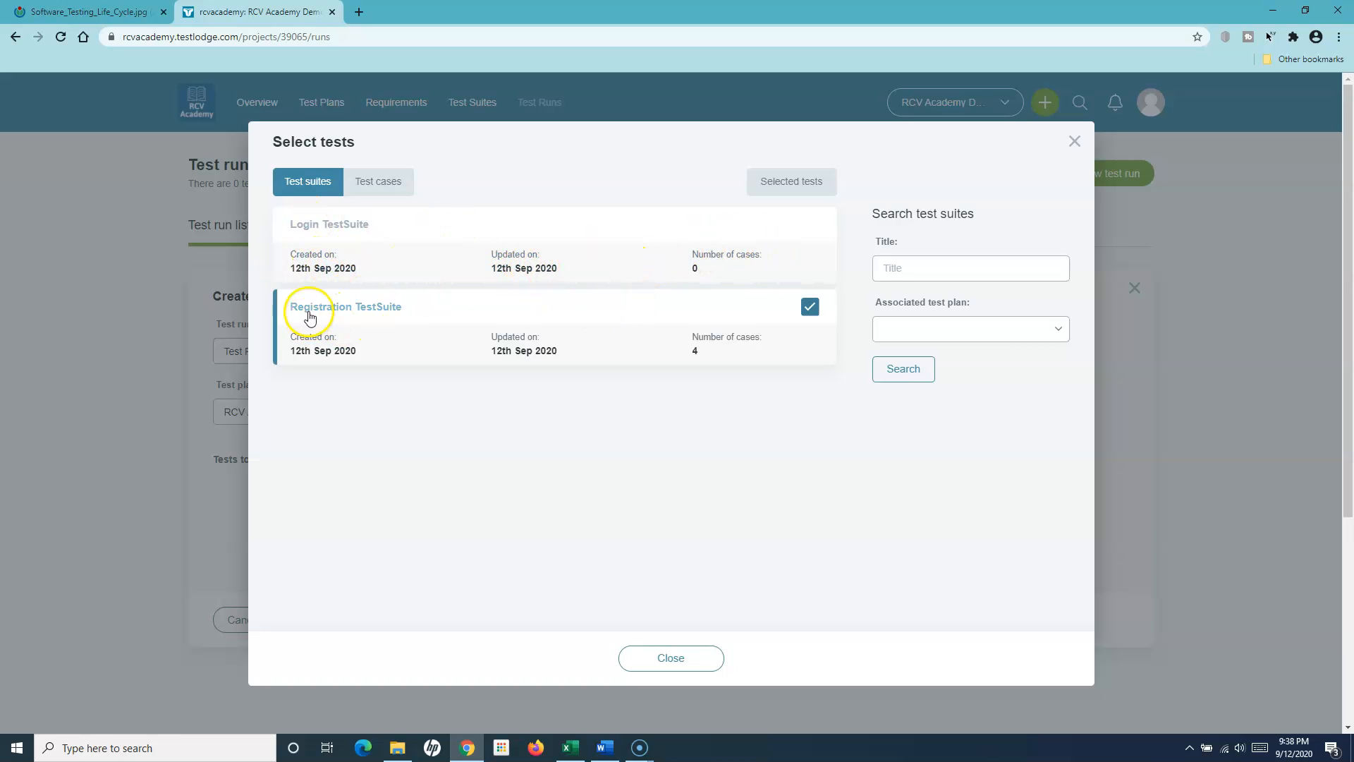
click(809, 307)
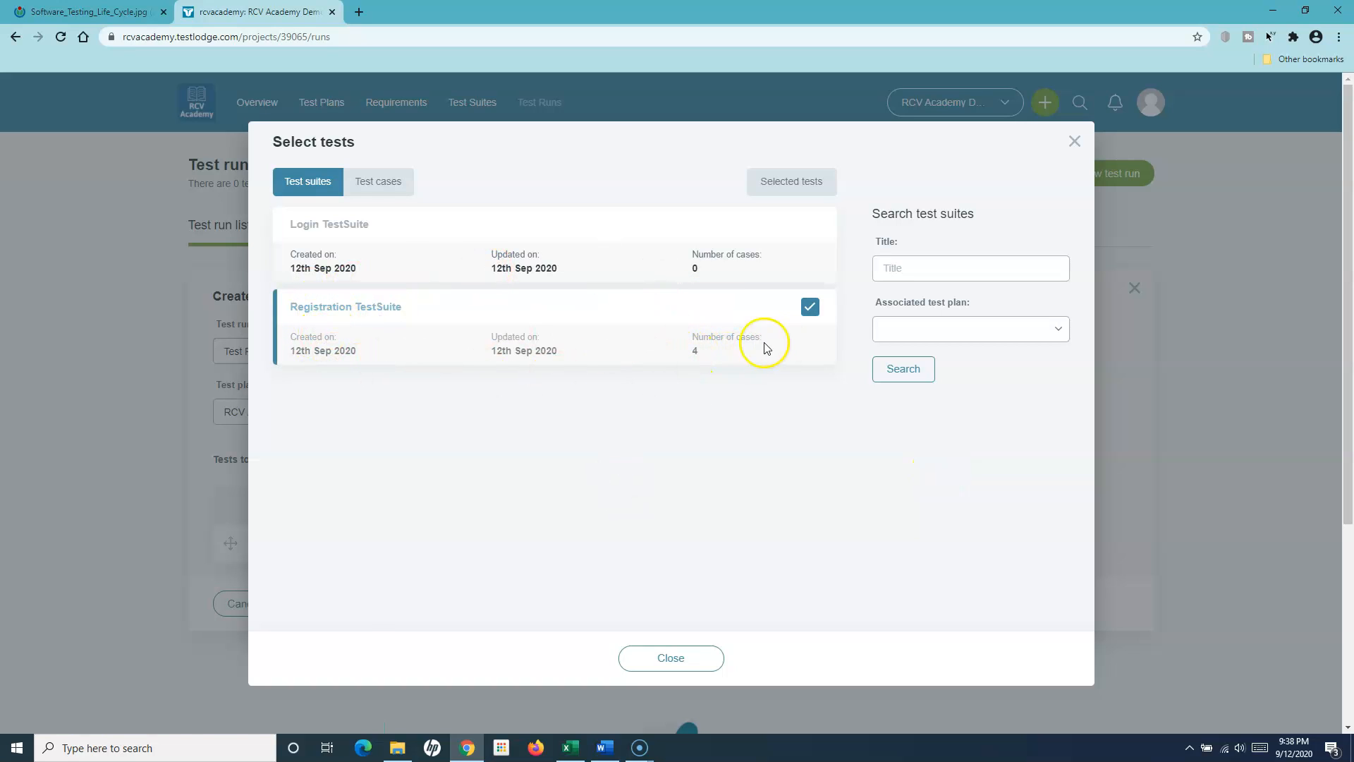
Try toggling the selection of test case TC05, User registration using email and password, and of the whole Registration TestSuite
click(384, 184)
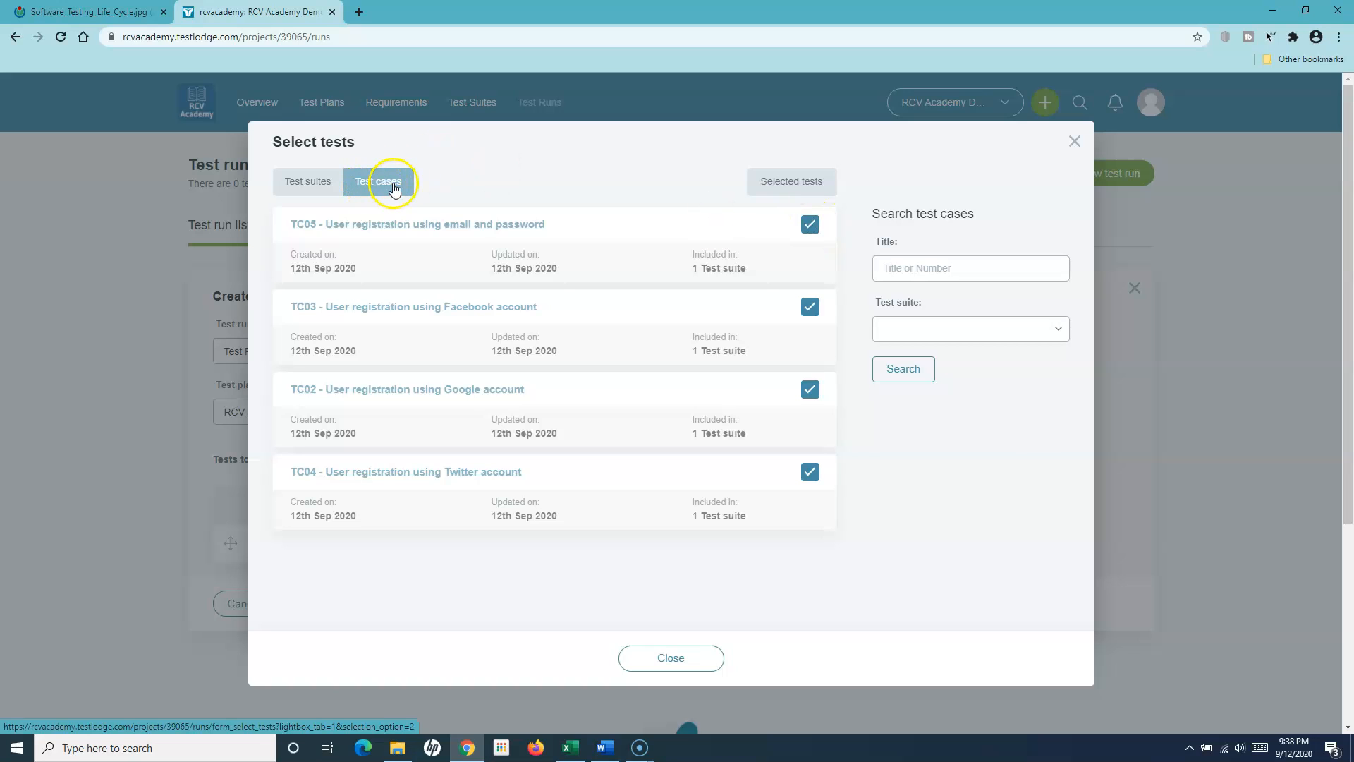
click(811, 227)
click(811, 228)
click(811, 227)
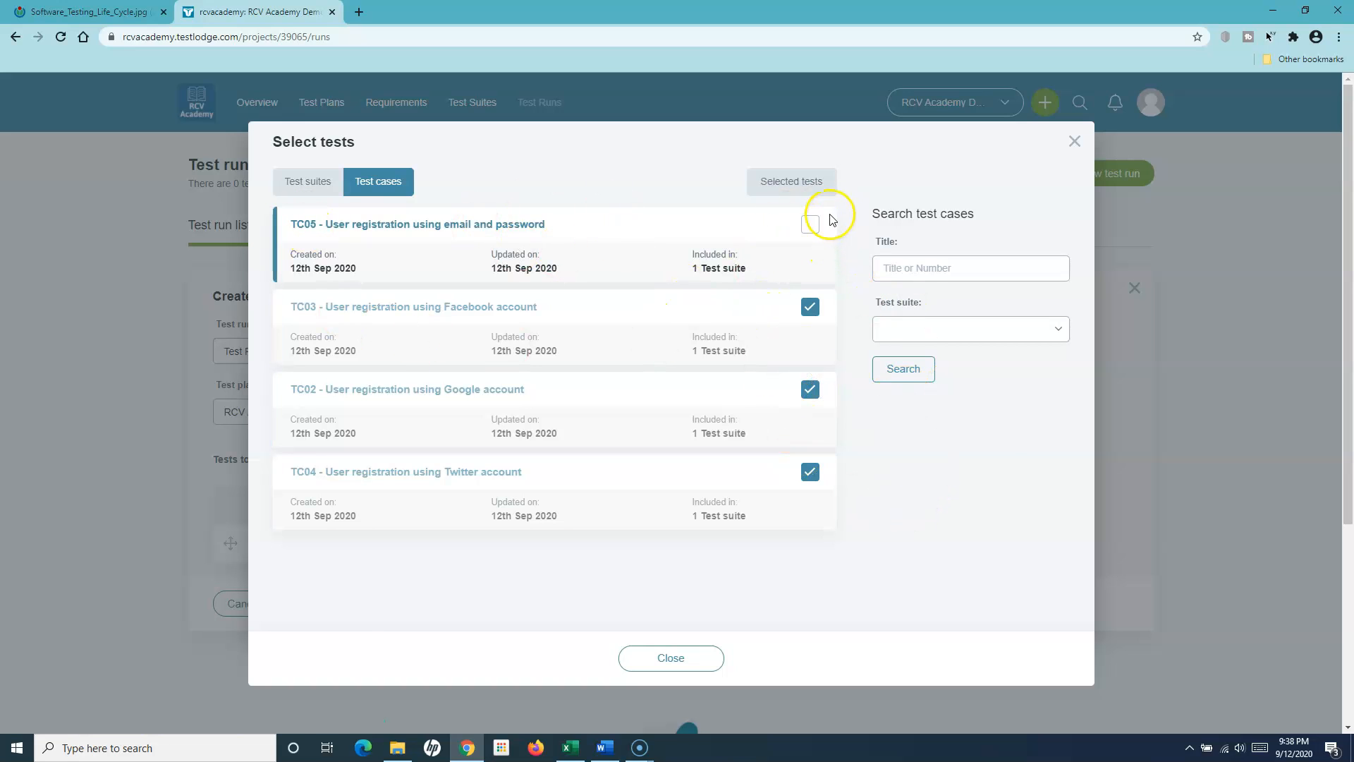
click(293, 178)
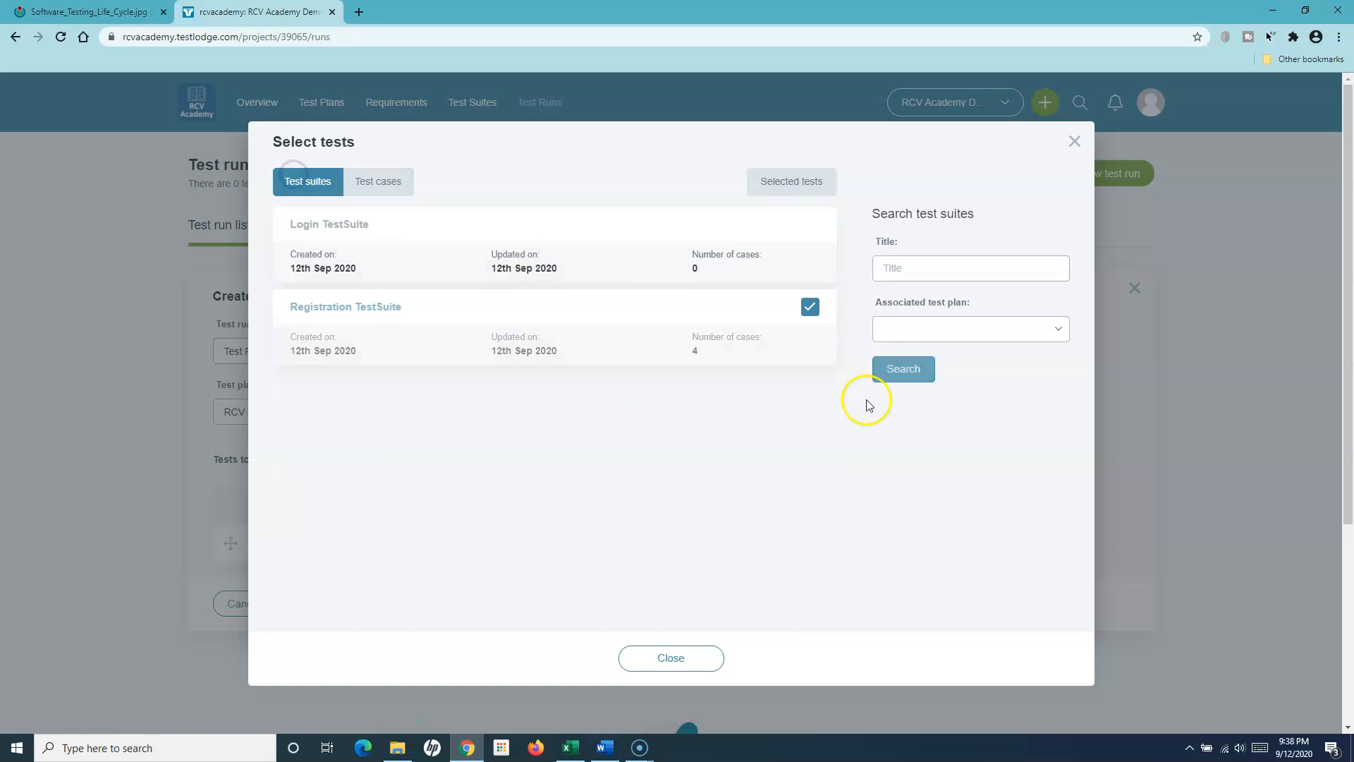
click(807, 310)
click(809, 311)
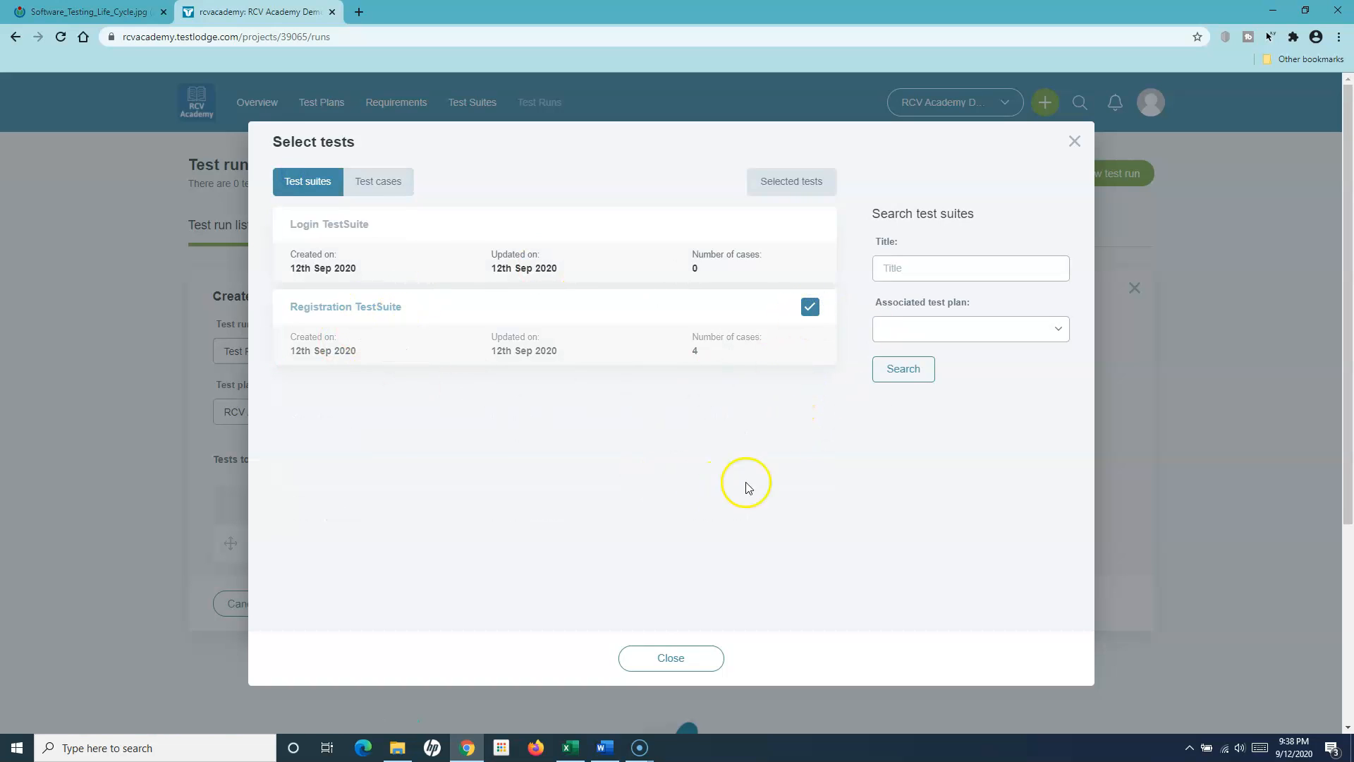
Close the test selection and return to the new test run form with the Registration TestSuite included
scroll(811, 338, down, 3)
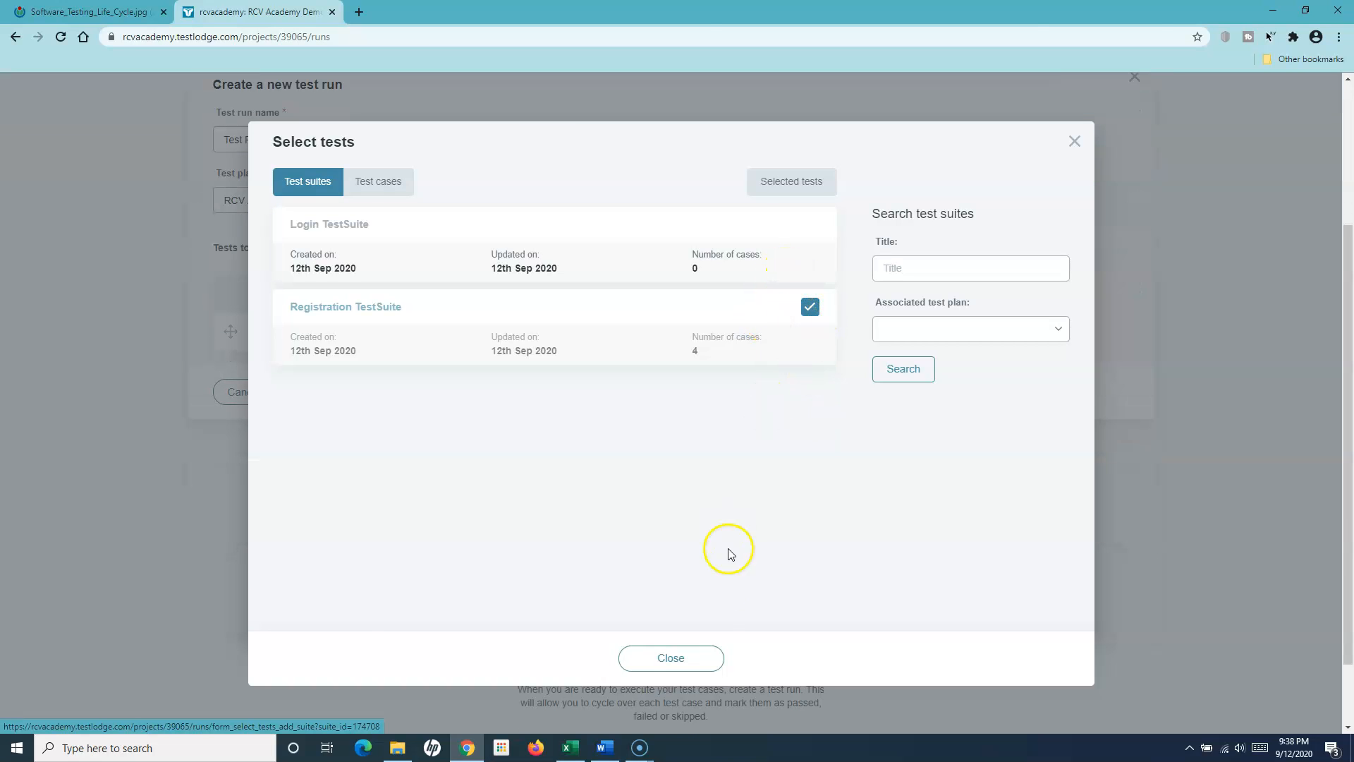
click(669, 660)
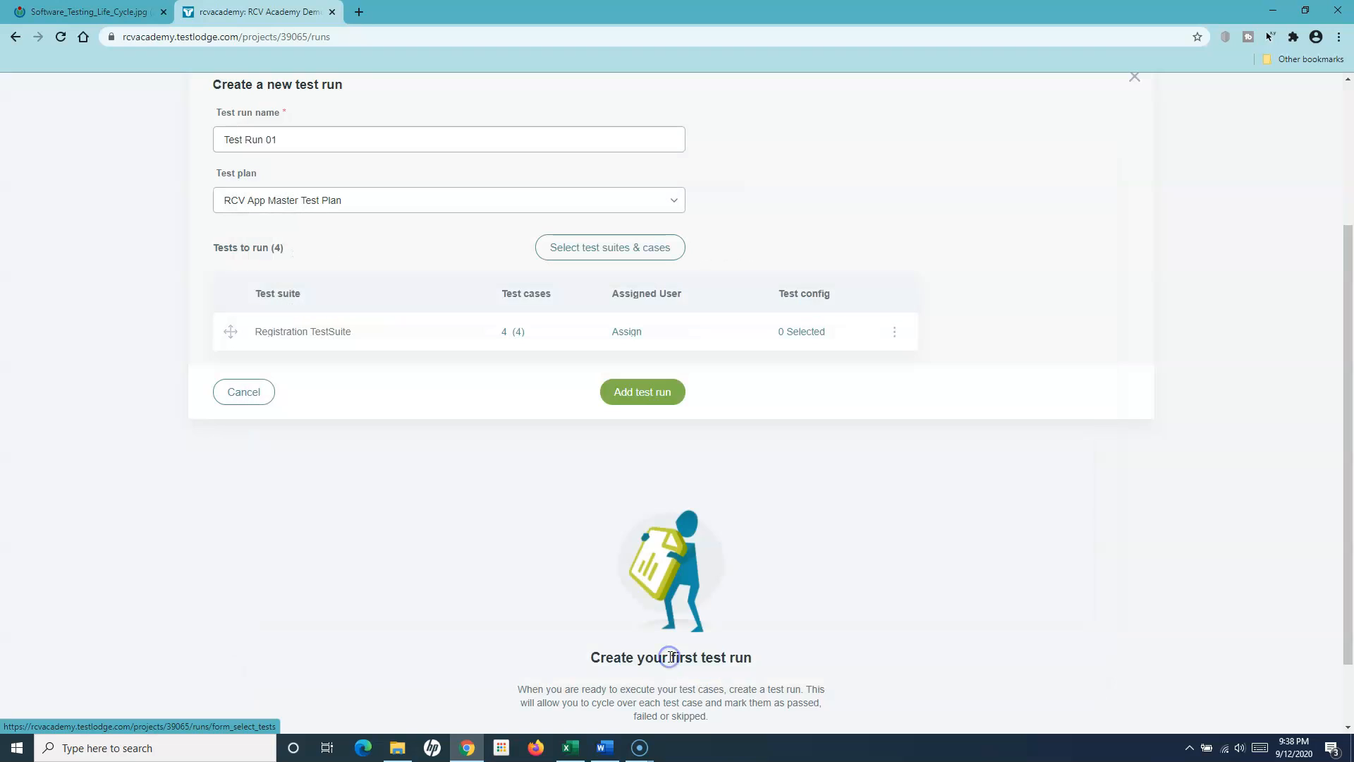
scroll(385, 457, up, 2)
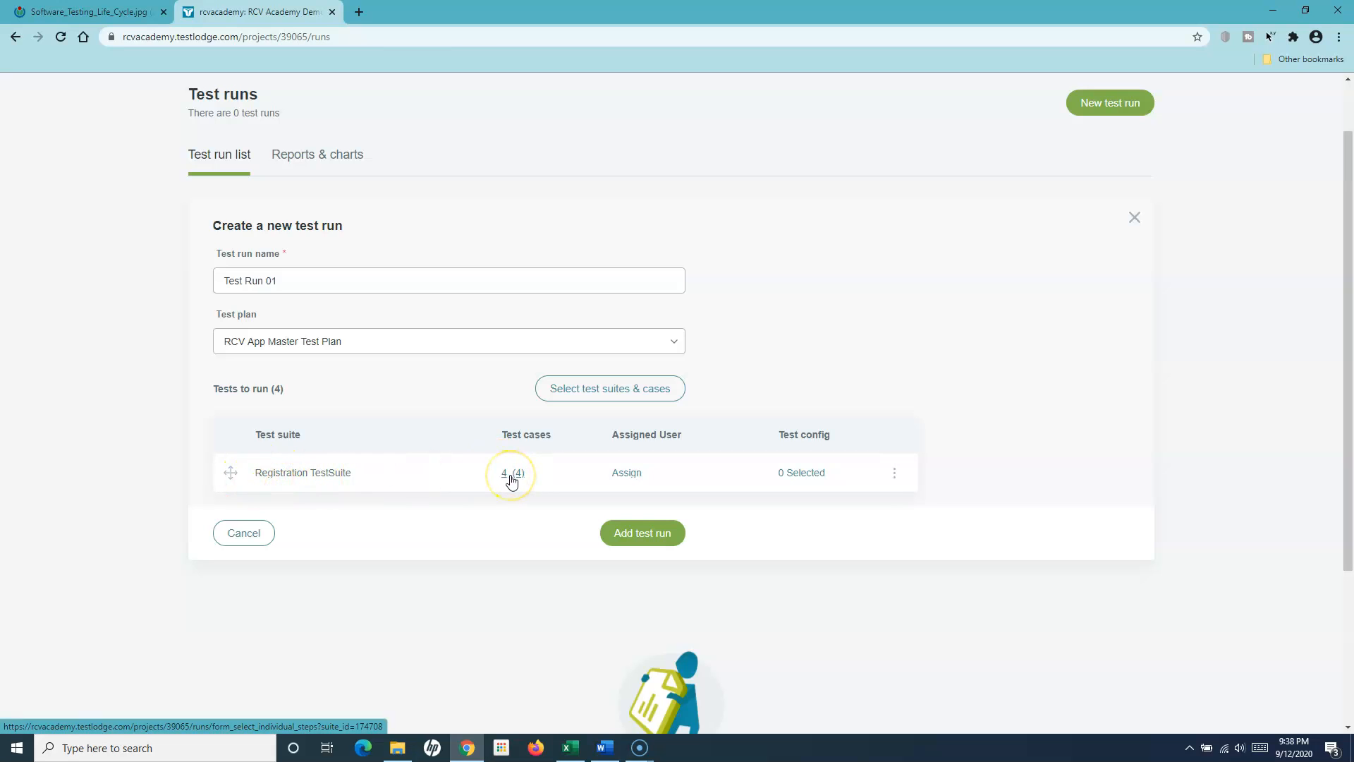
scroll(447, 477, up, 1)
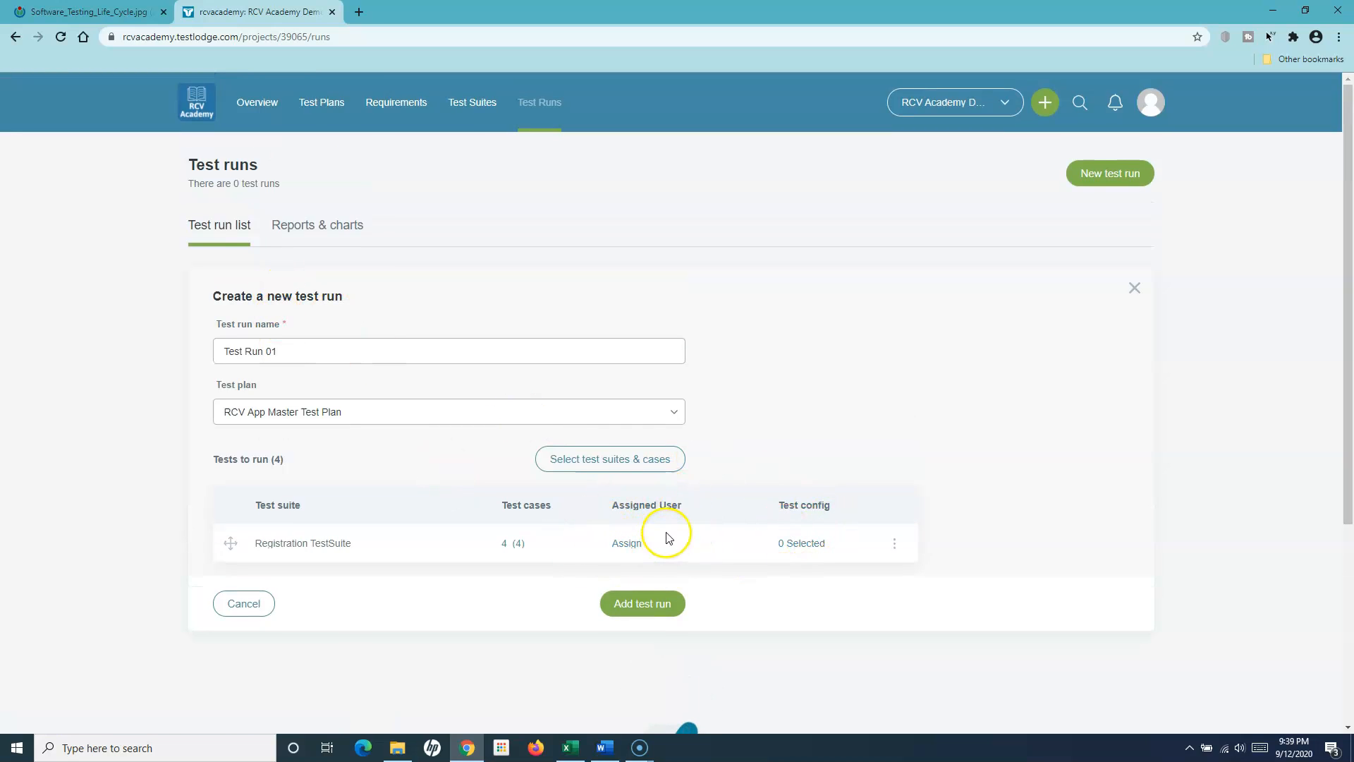
Assign the Registration TestSuite tests in the new run to the RCV Academy user
click(627, 543)
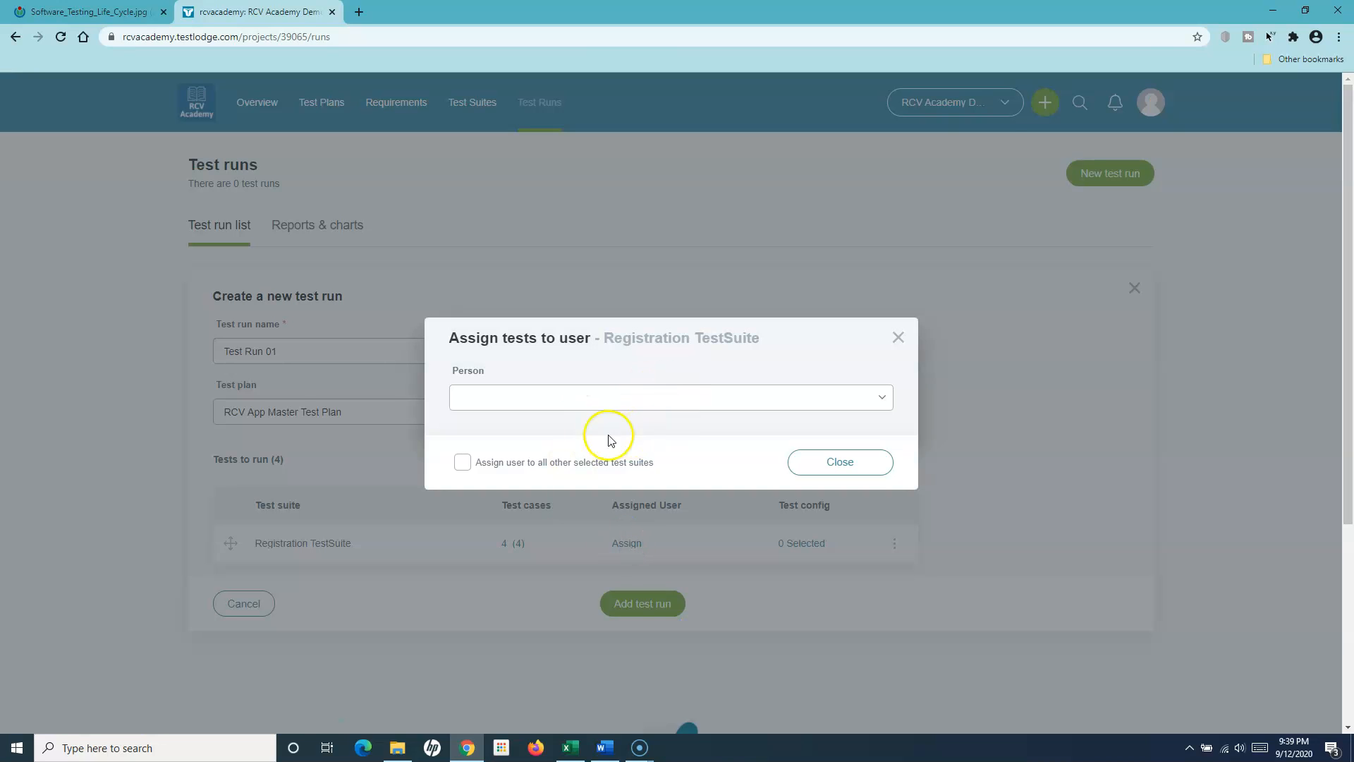
click(608, 399)
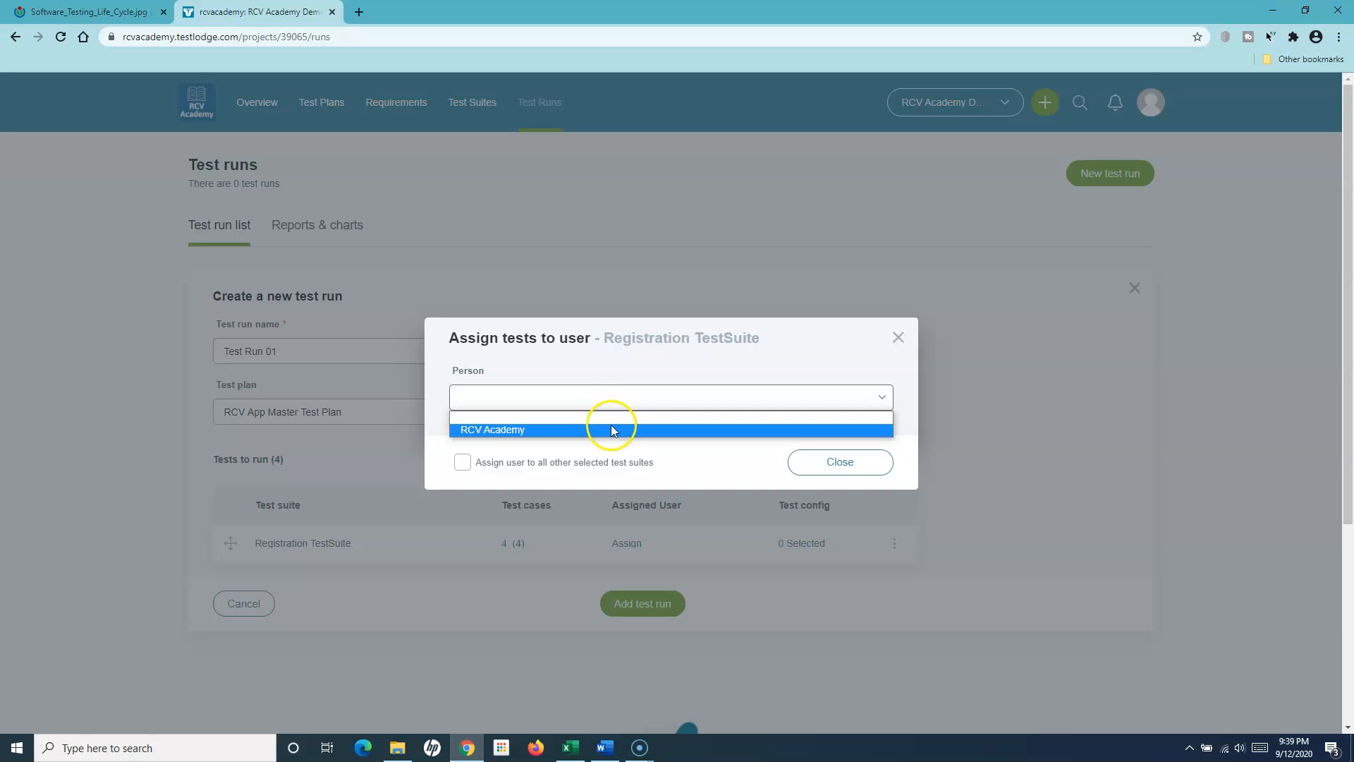
click(611, 429)
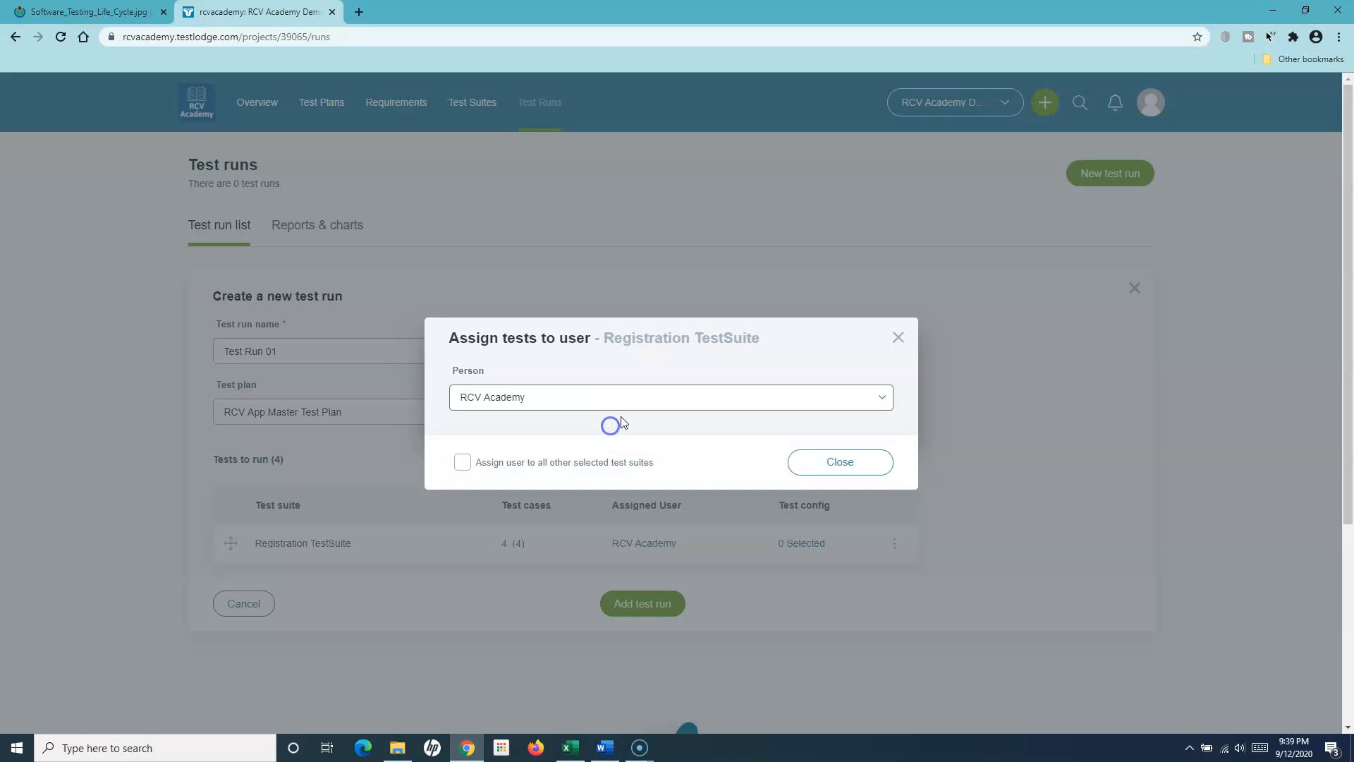
click(832, 462)
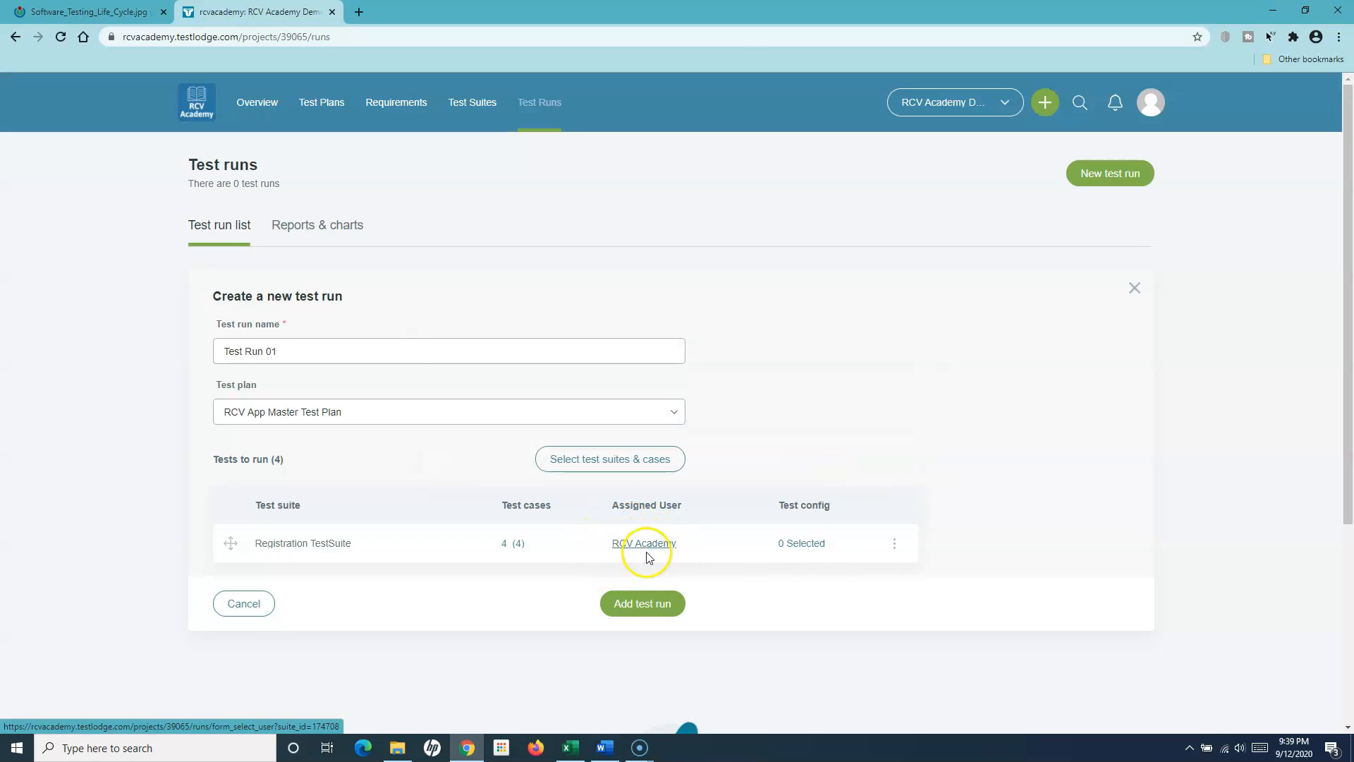
Apply the web browser test configurations Chrome, Firefox and Internet Explorer to the Registration TestSuite in the run
click(803, 543)
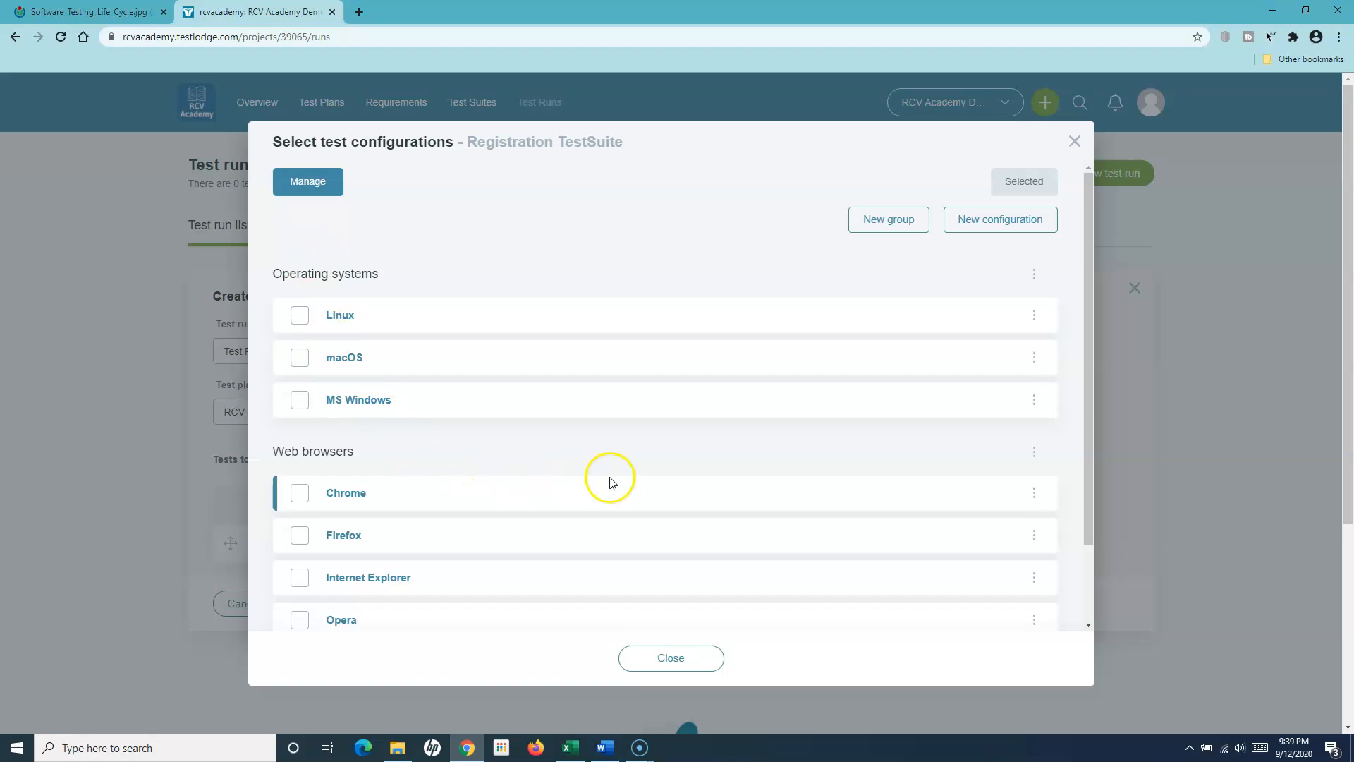
scroll(712, 564, down, 2)
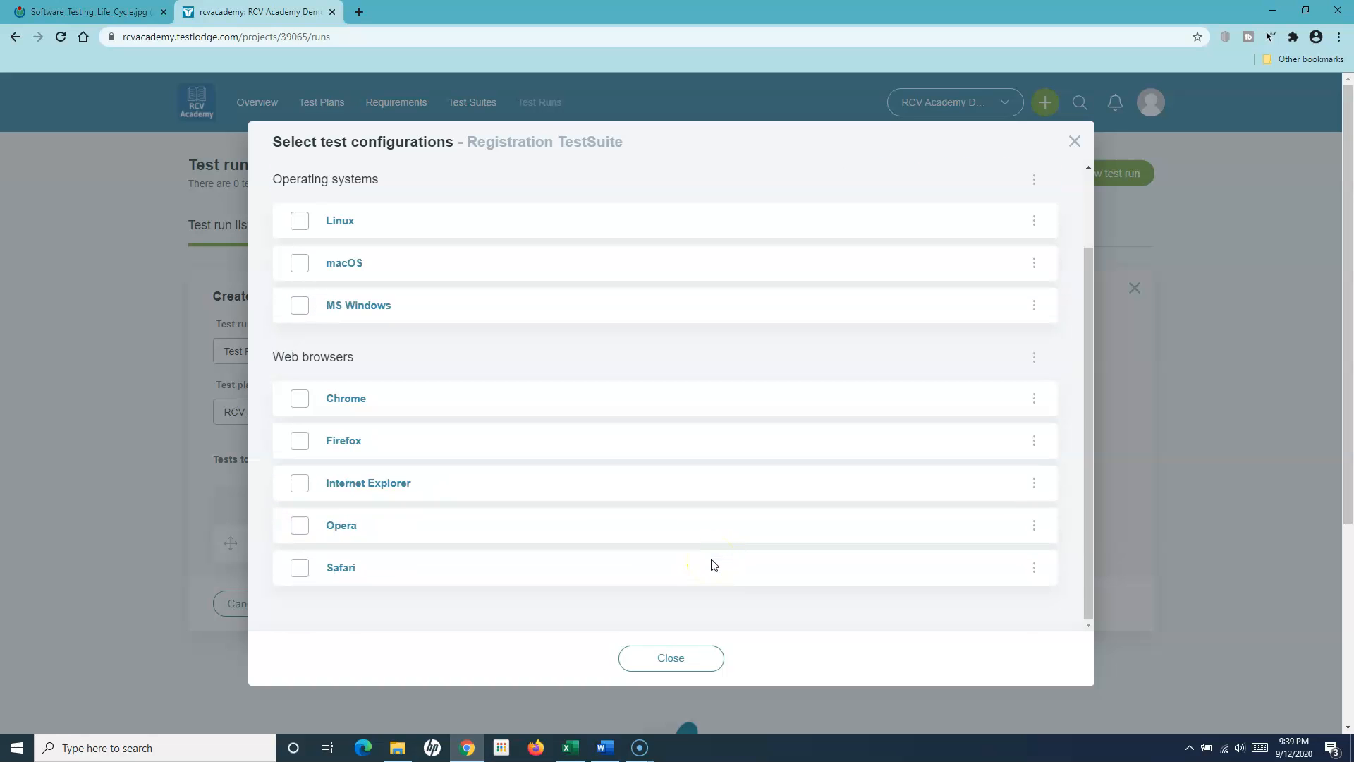
scroll(711, 560, up, 2)
scroll(711, 559, down, 1)
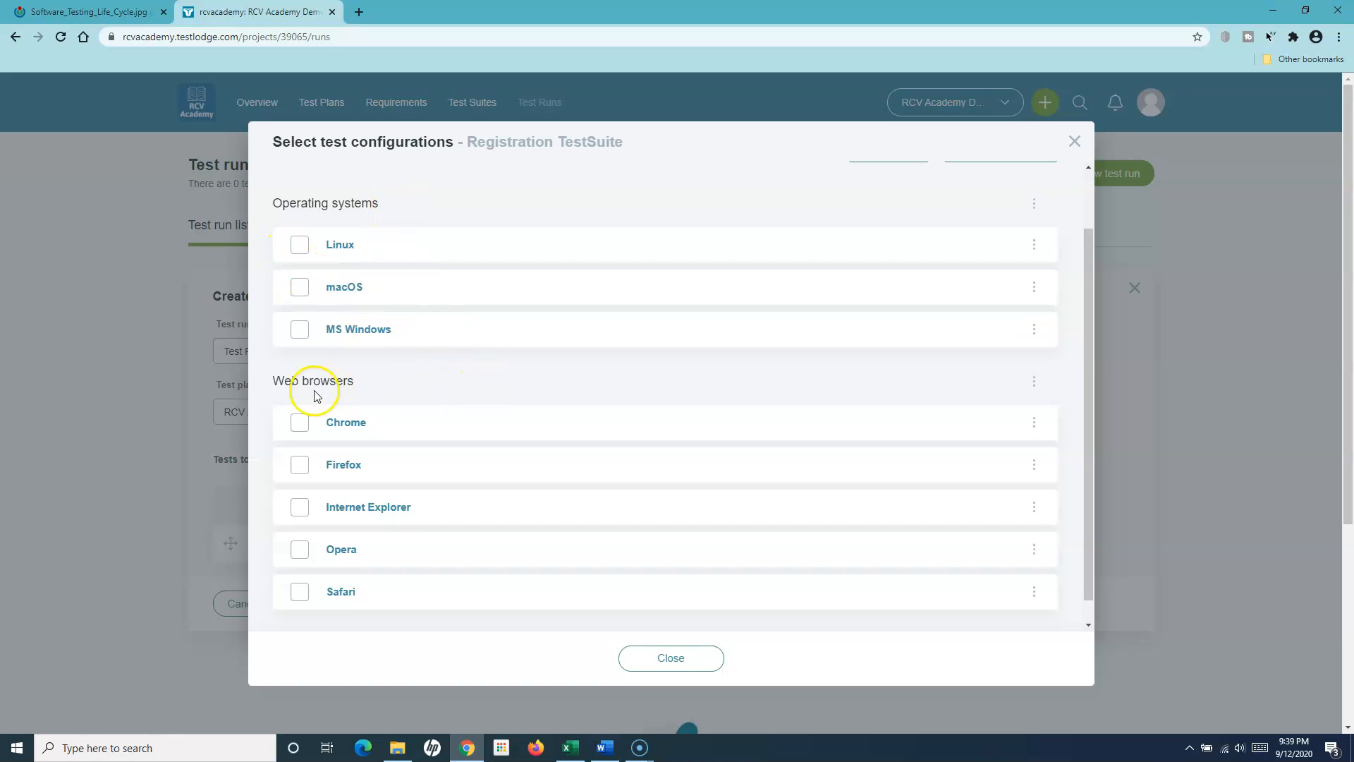
scroll(402, 492, up, 1)
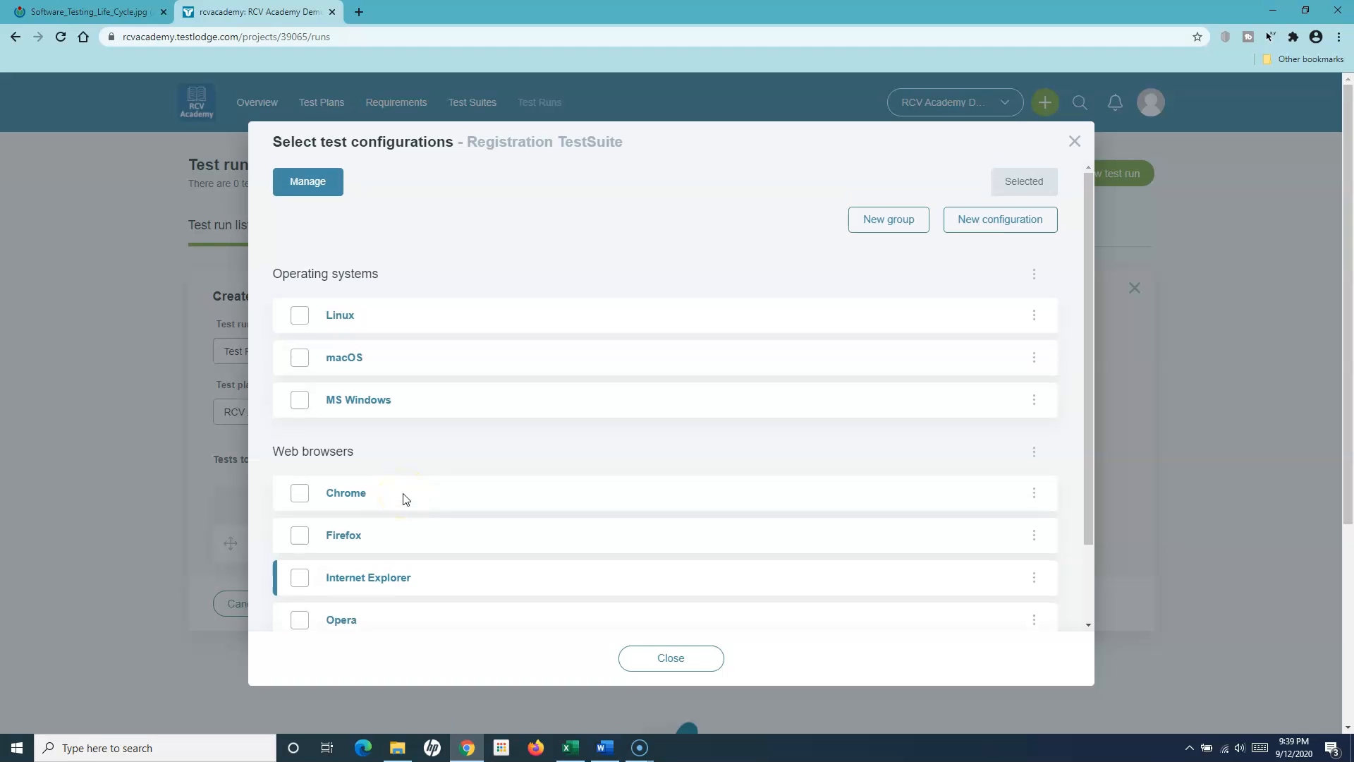
scroll(403, 498, down, 2)
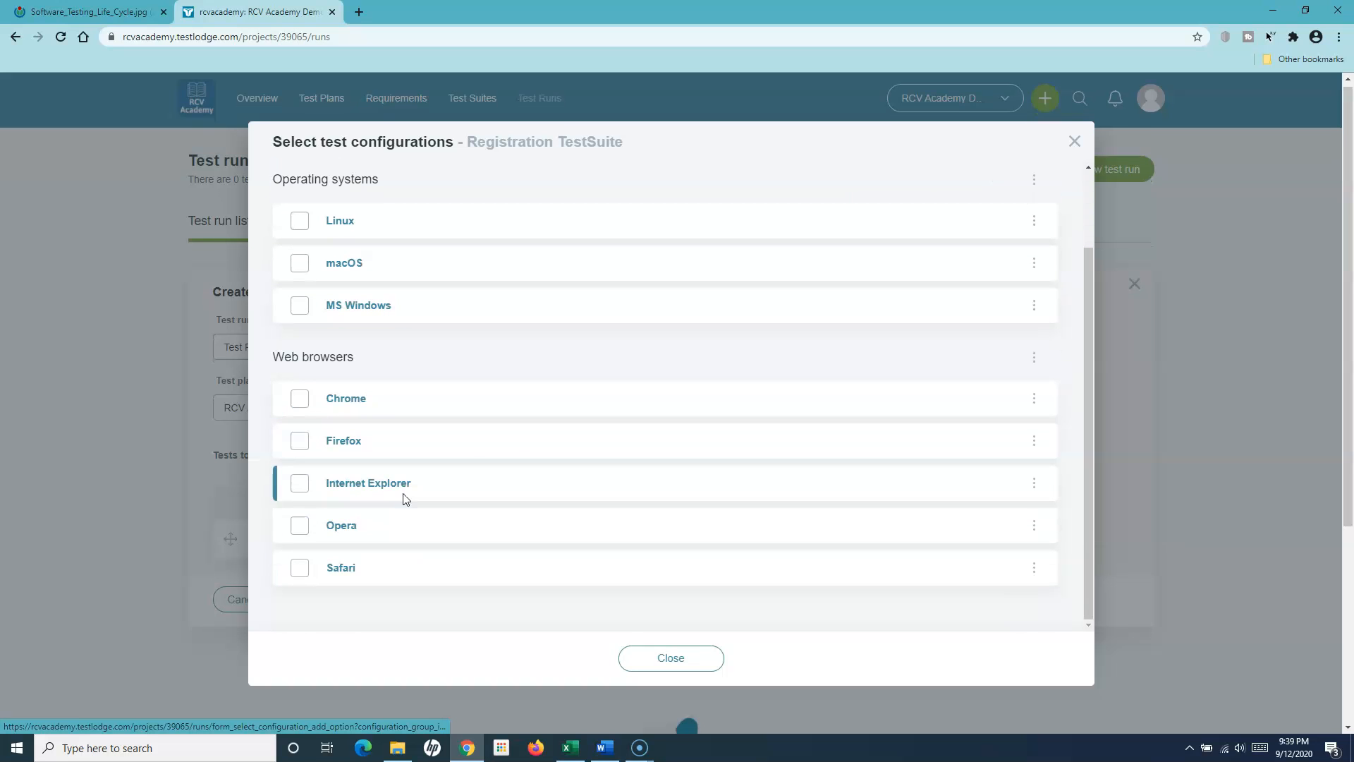
scroll(432, 441, up, 1)
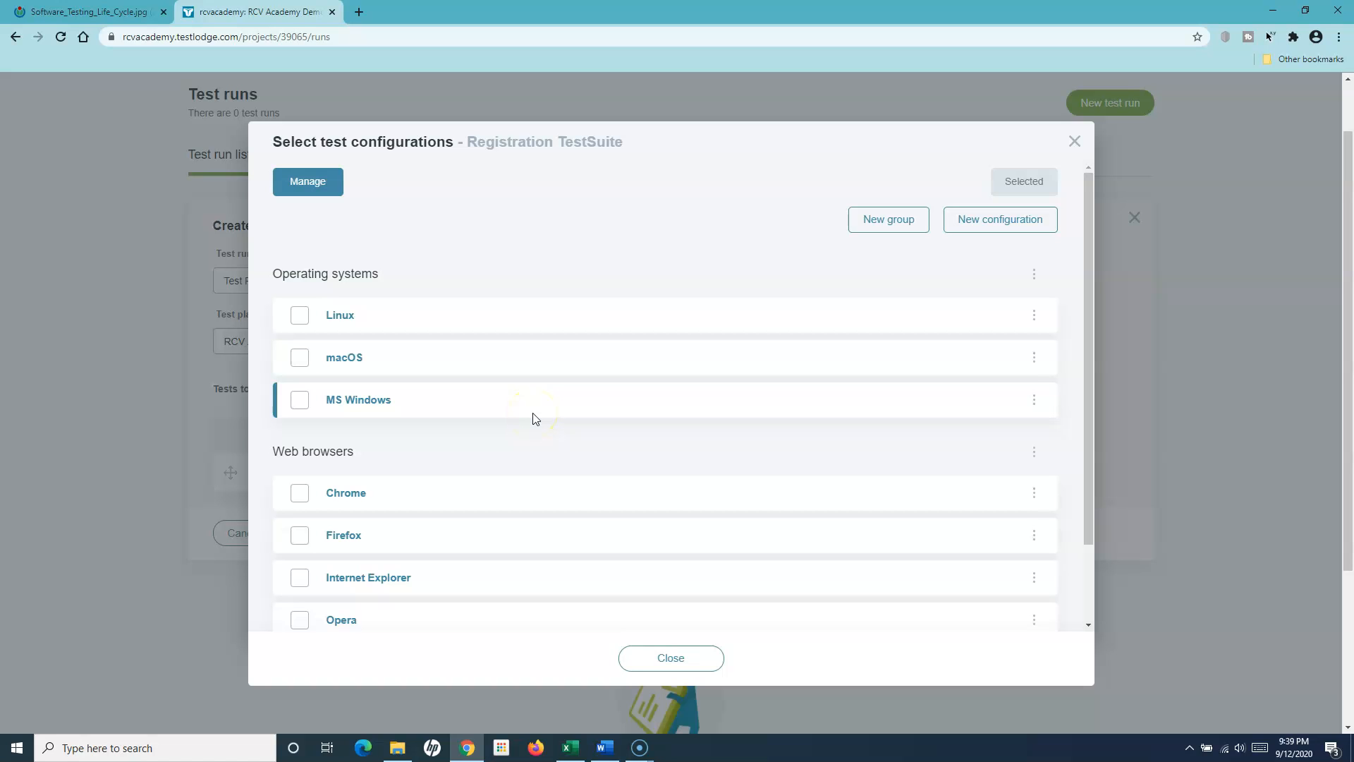
click(299, 492)
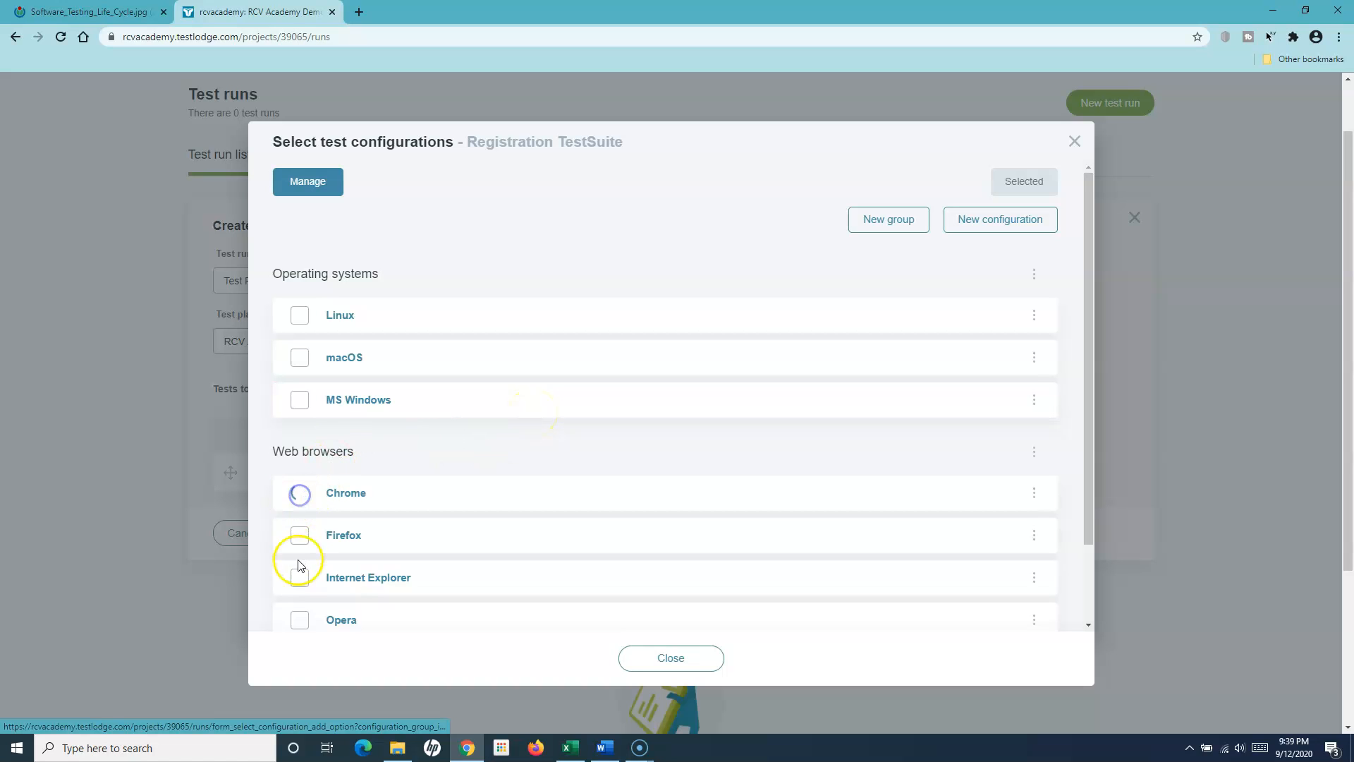
scroll(514, 488, down, 2)
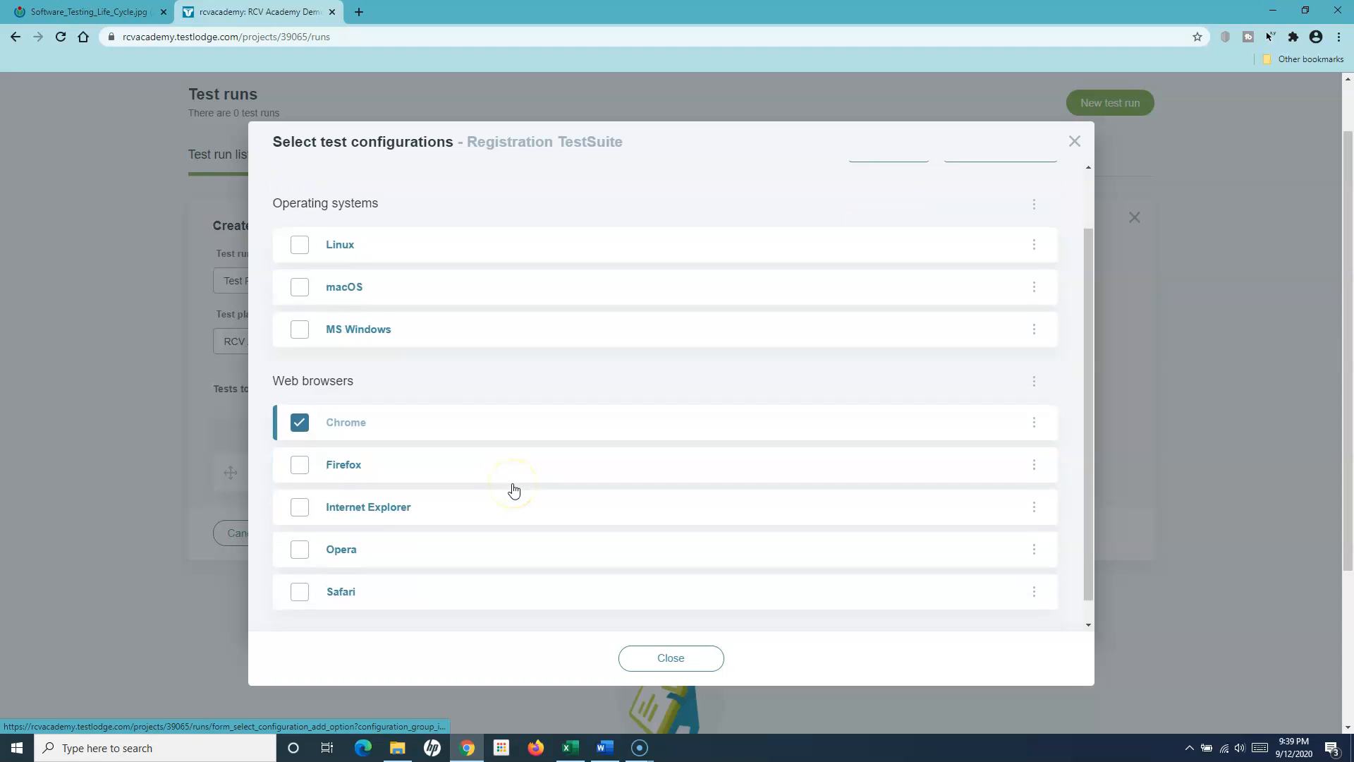
click(299, 442)
click(299, 485)
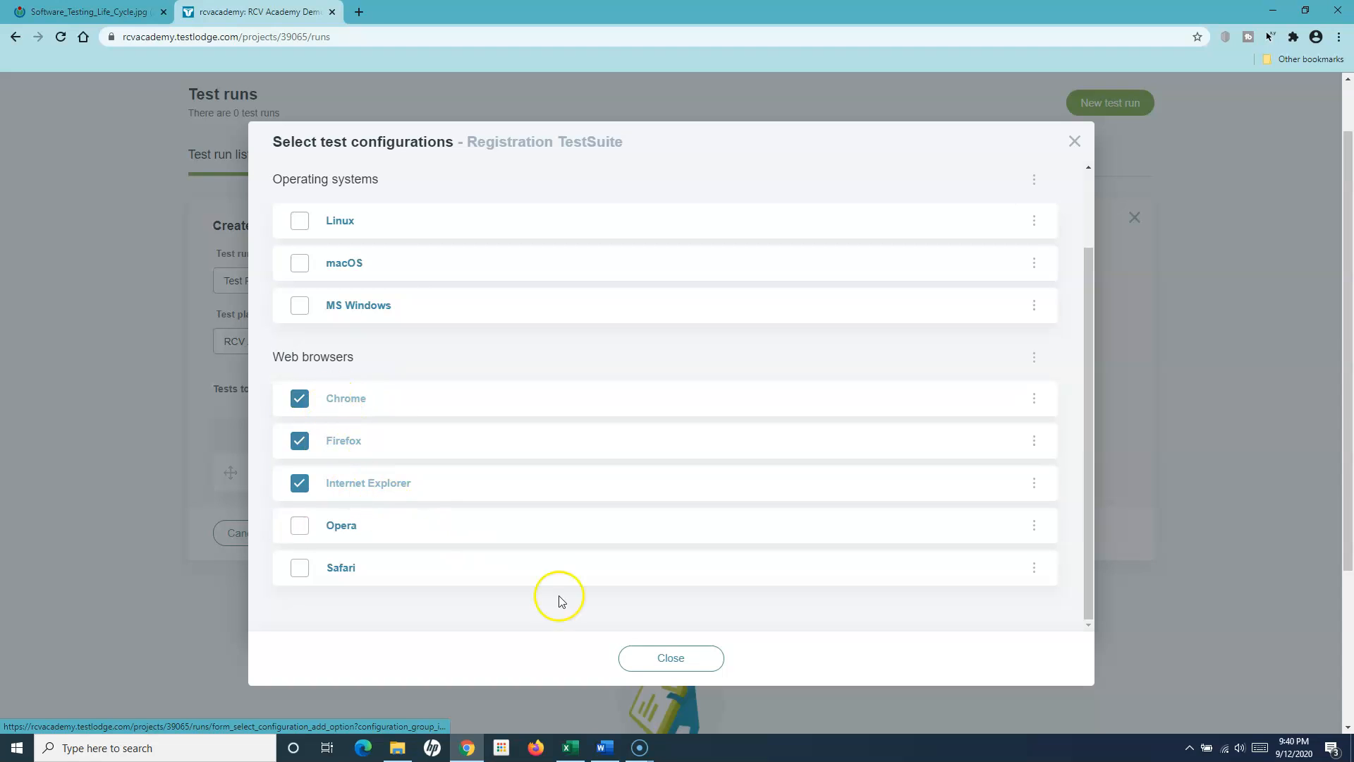
click(676, 668)
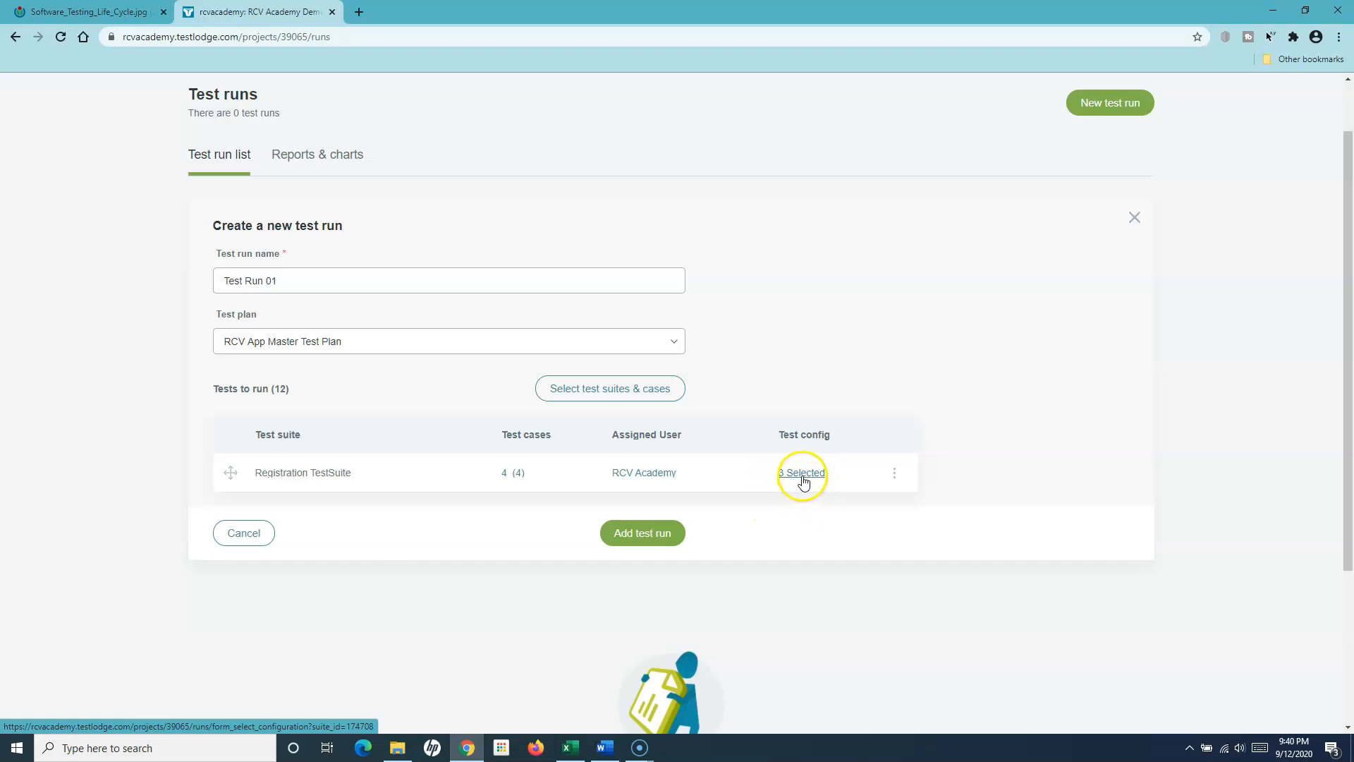
Reopen the suite's test configurations and add a new configuration group titled Platform
click(803, 479)
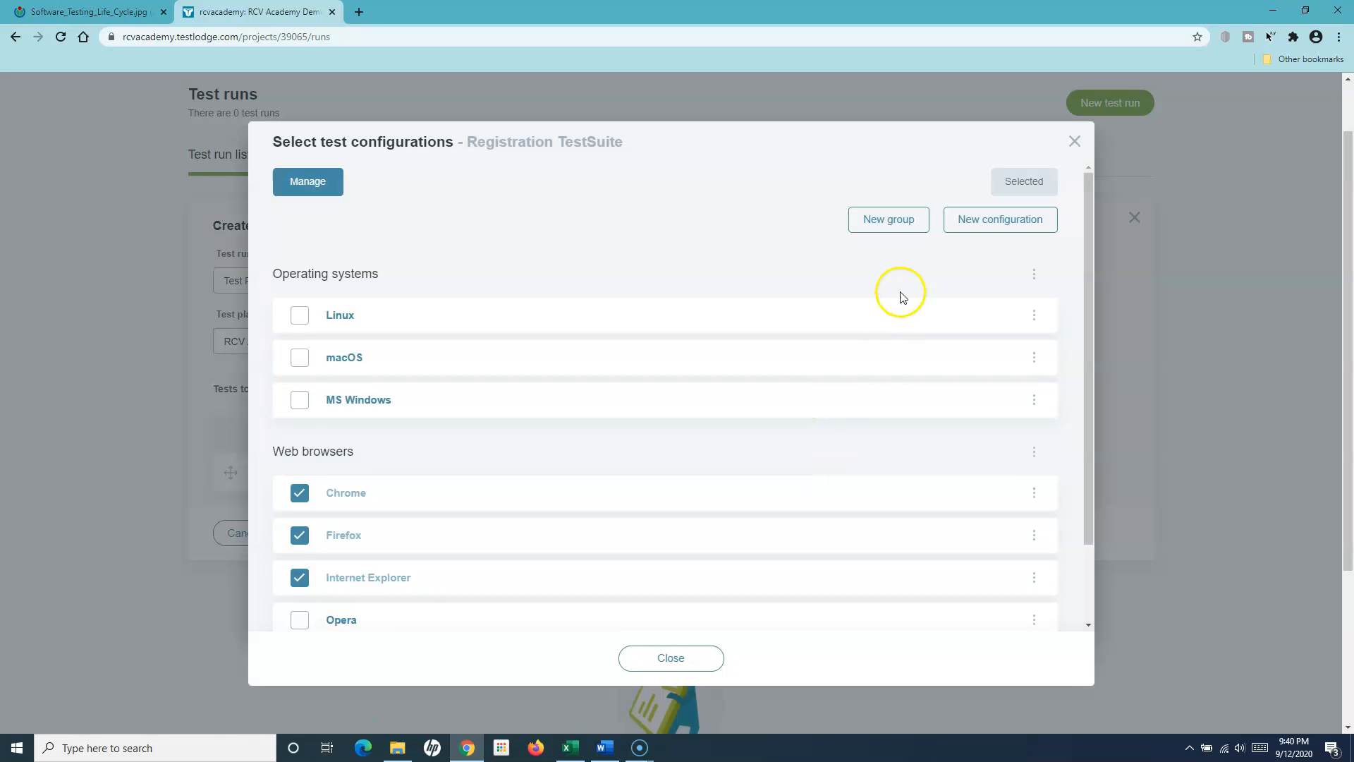
click(895, 227)
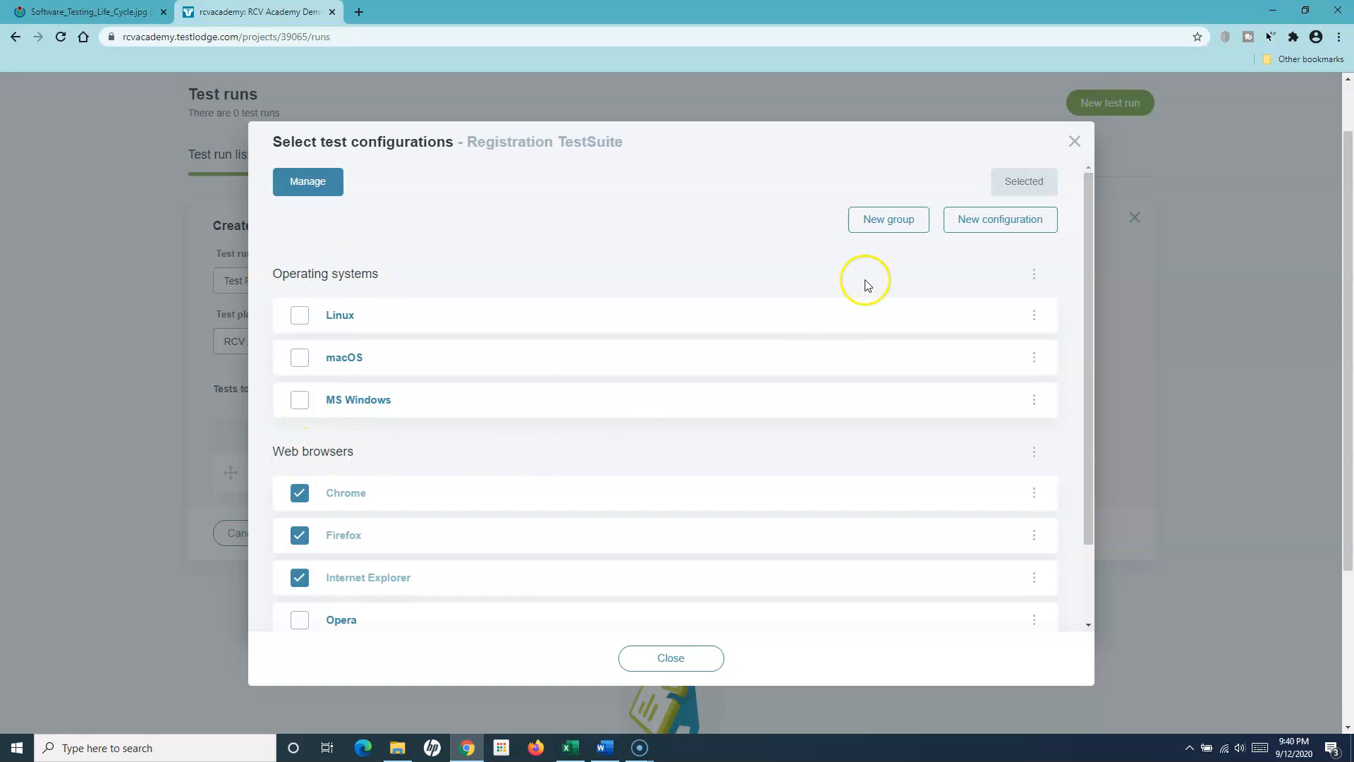
click(890, 218)
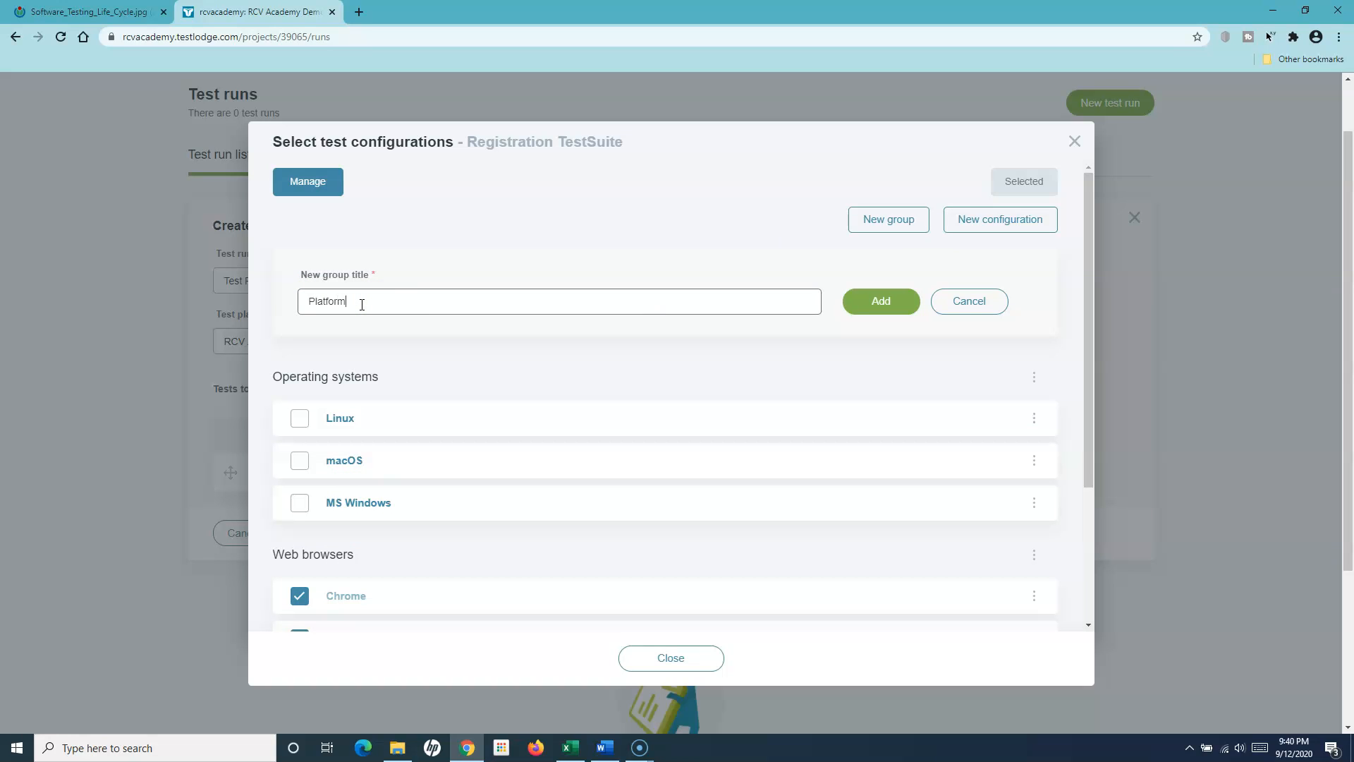
key(Return)
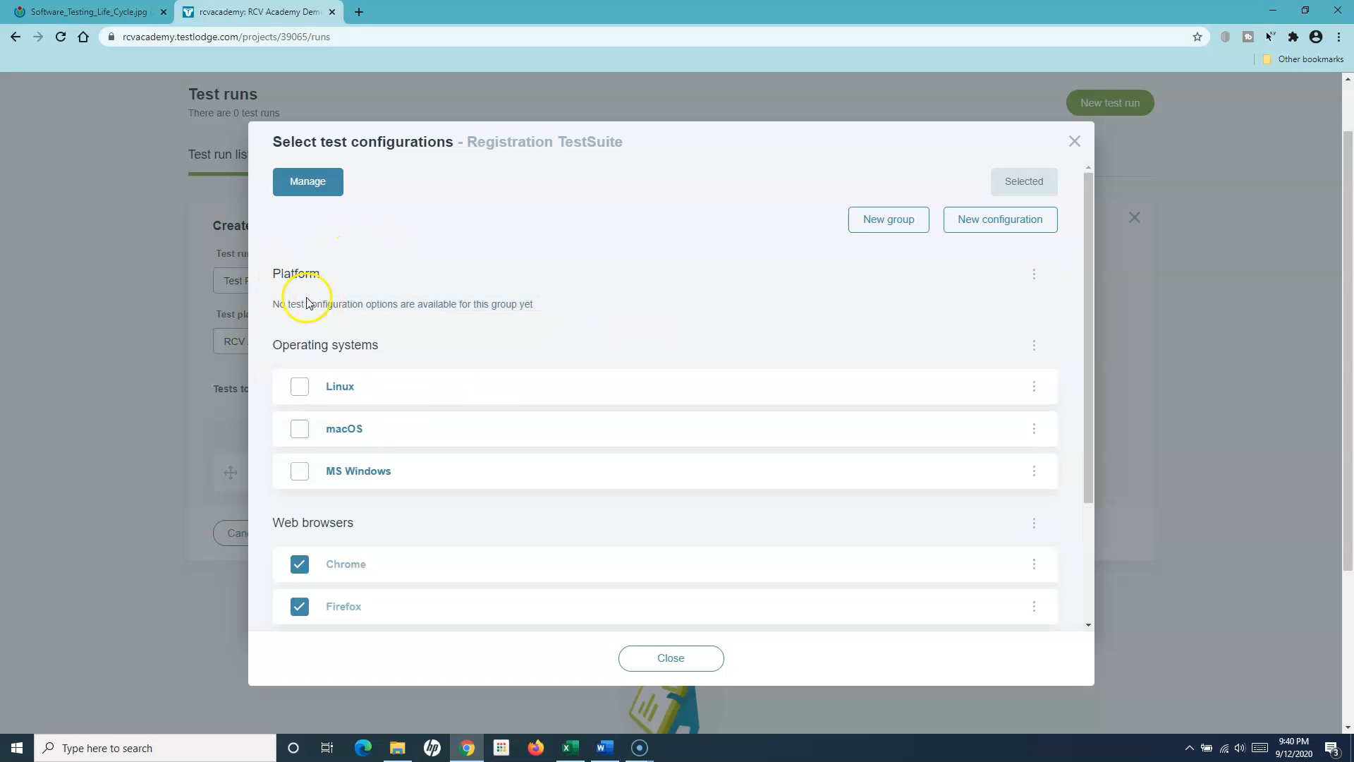
Add a new configuration titled Solaris to the Operating systems group
click(1016, 219)
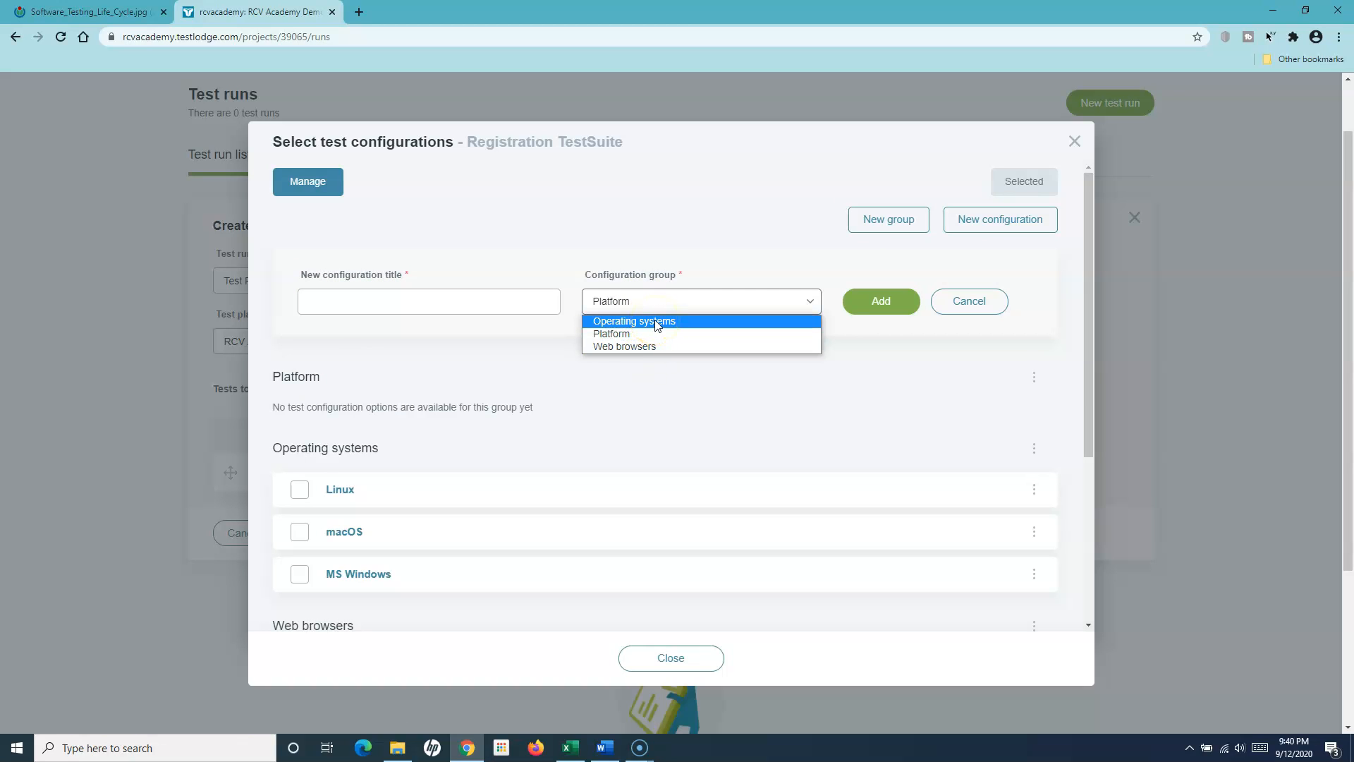
click(656, 321)
click(469, 300)
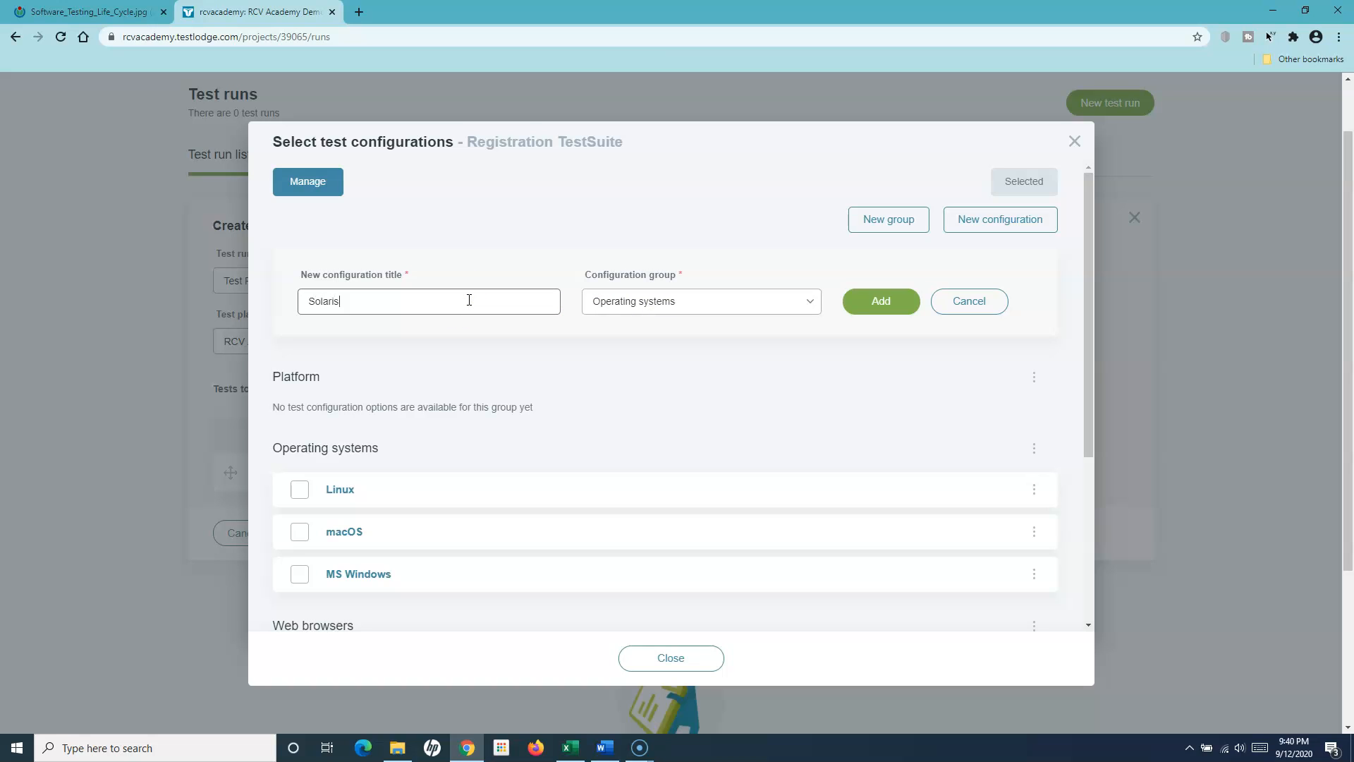
click(878, 301)
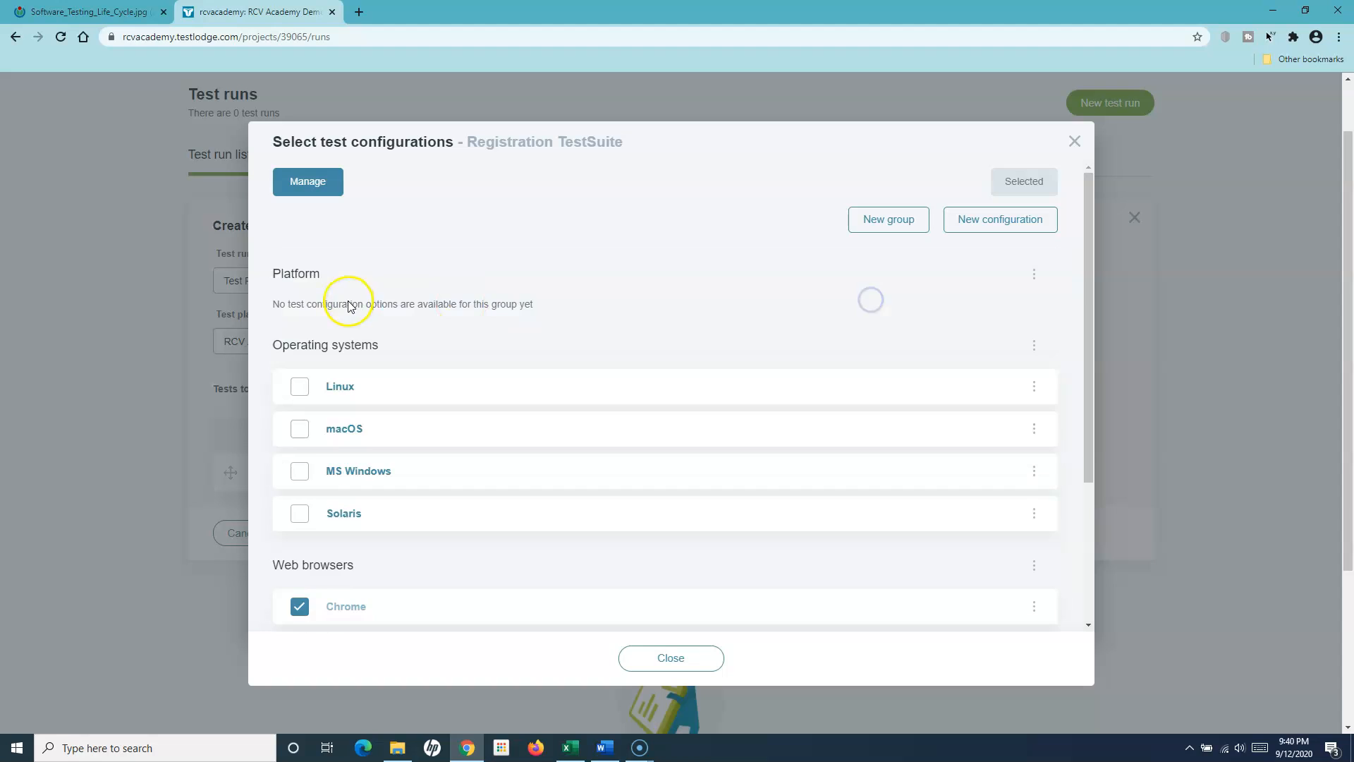
Review the operating system and web browser configurations available for the Registration TestSuite
click(330, 527)
click(361, 521)
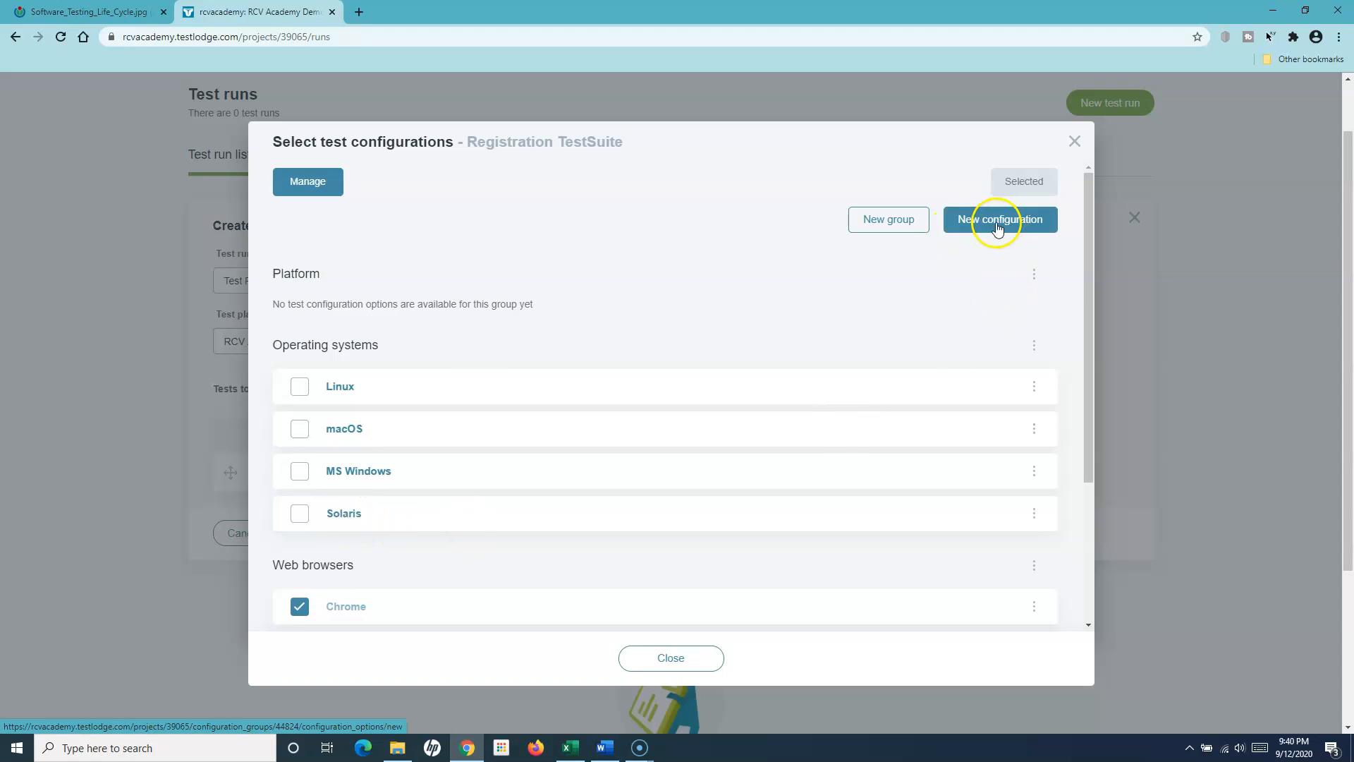
click(354, 509)
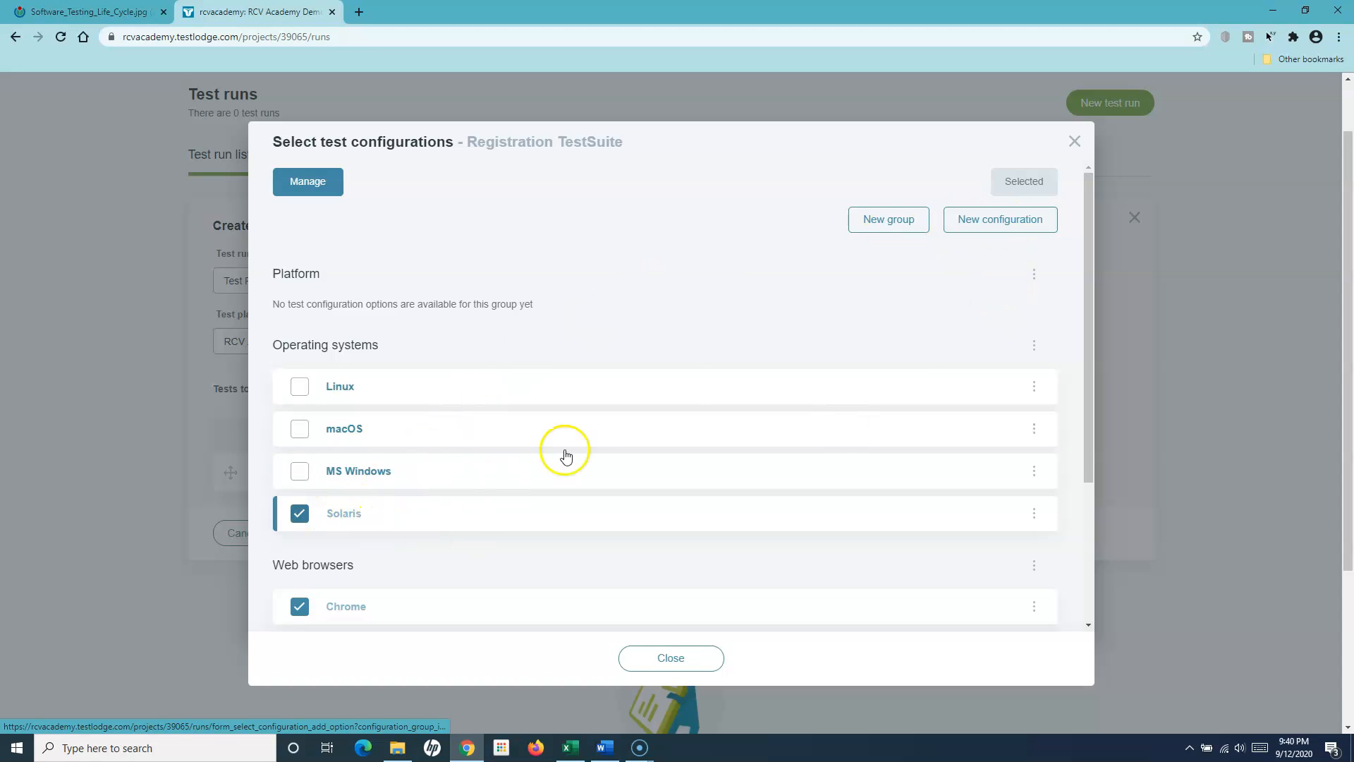
scroll(880, 221, down, 2)
click(299, 592)
scroll(372, 592, down, 1)
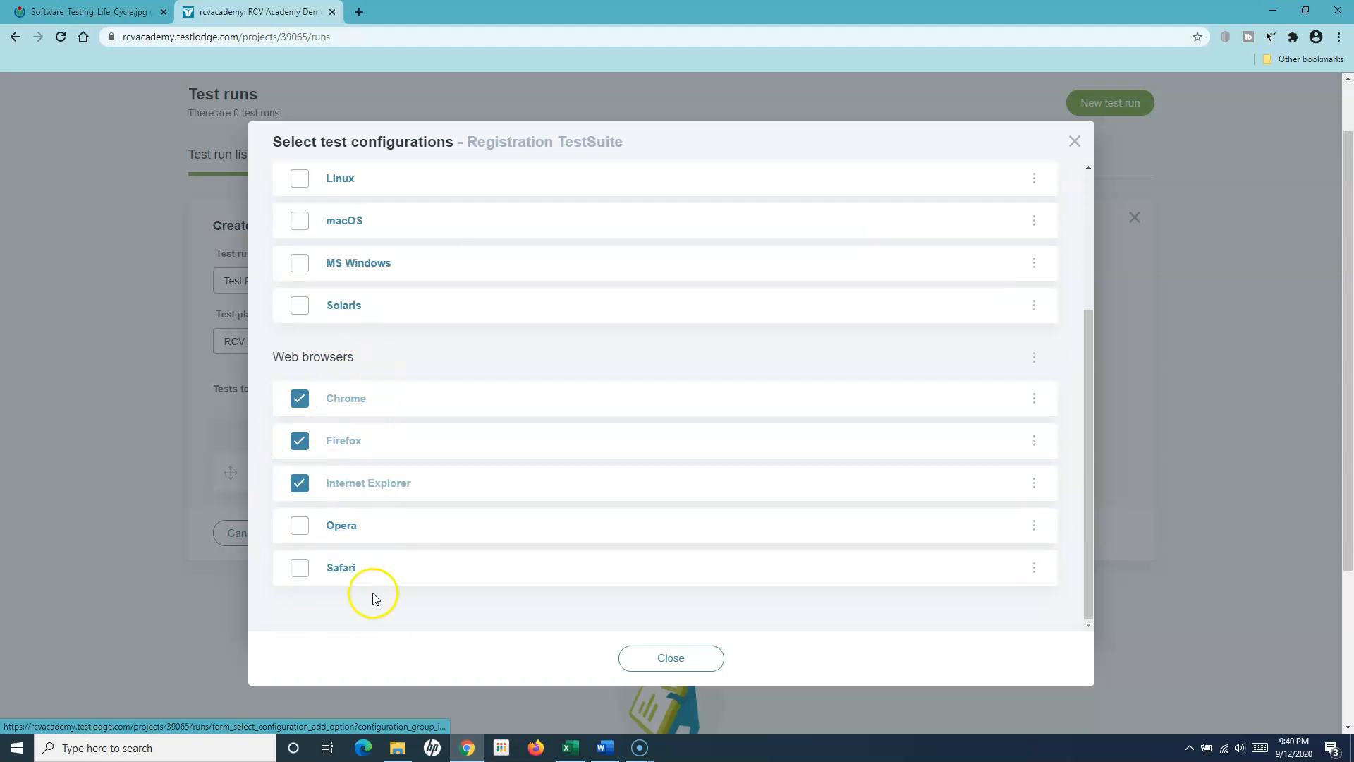
scroll(480, 604, up, 3)
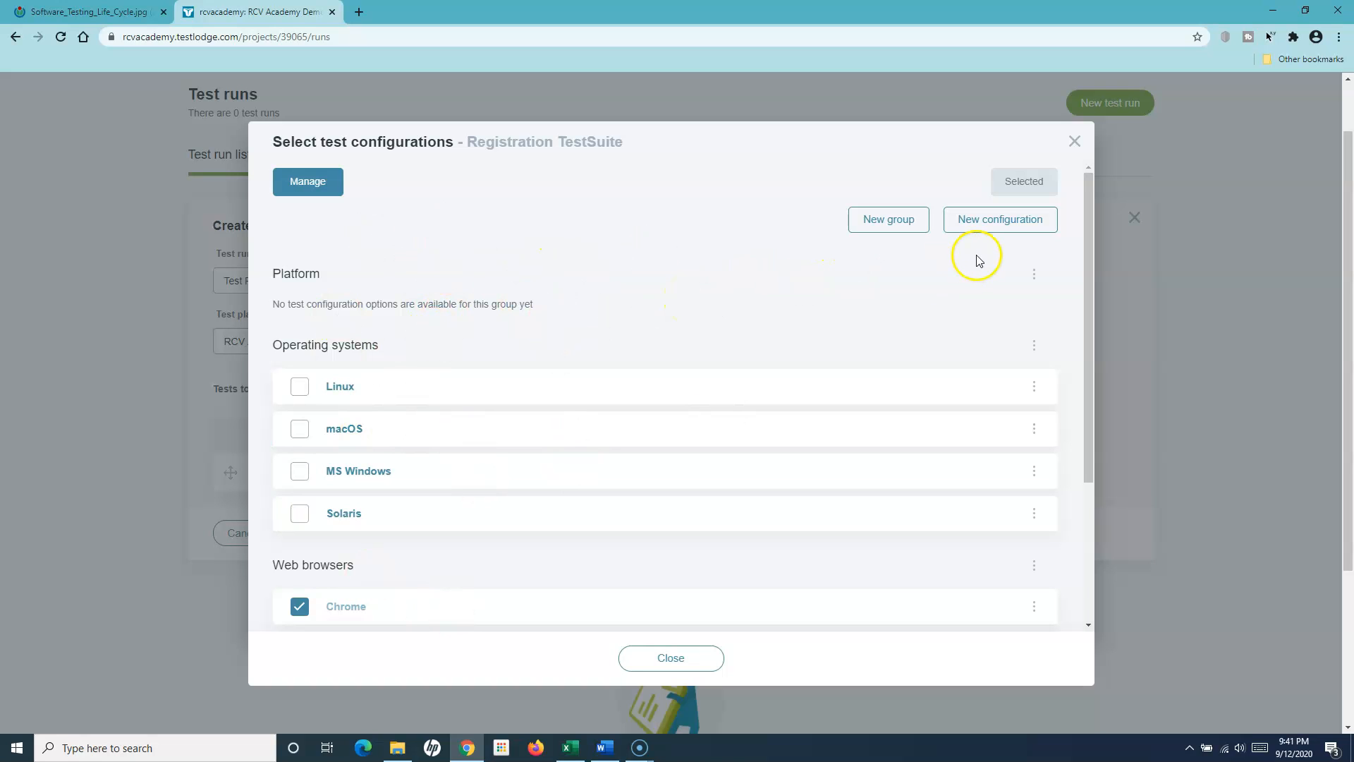
Close the test configurations and add Test Run 01 to the project
scroll(857, 424, down, 3)
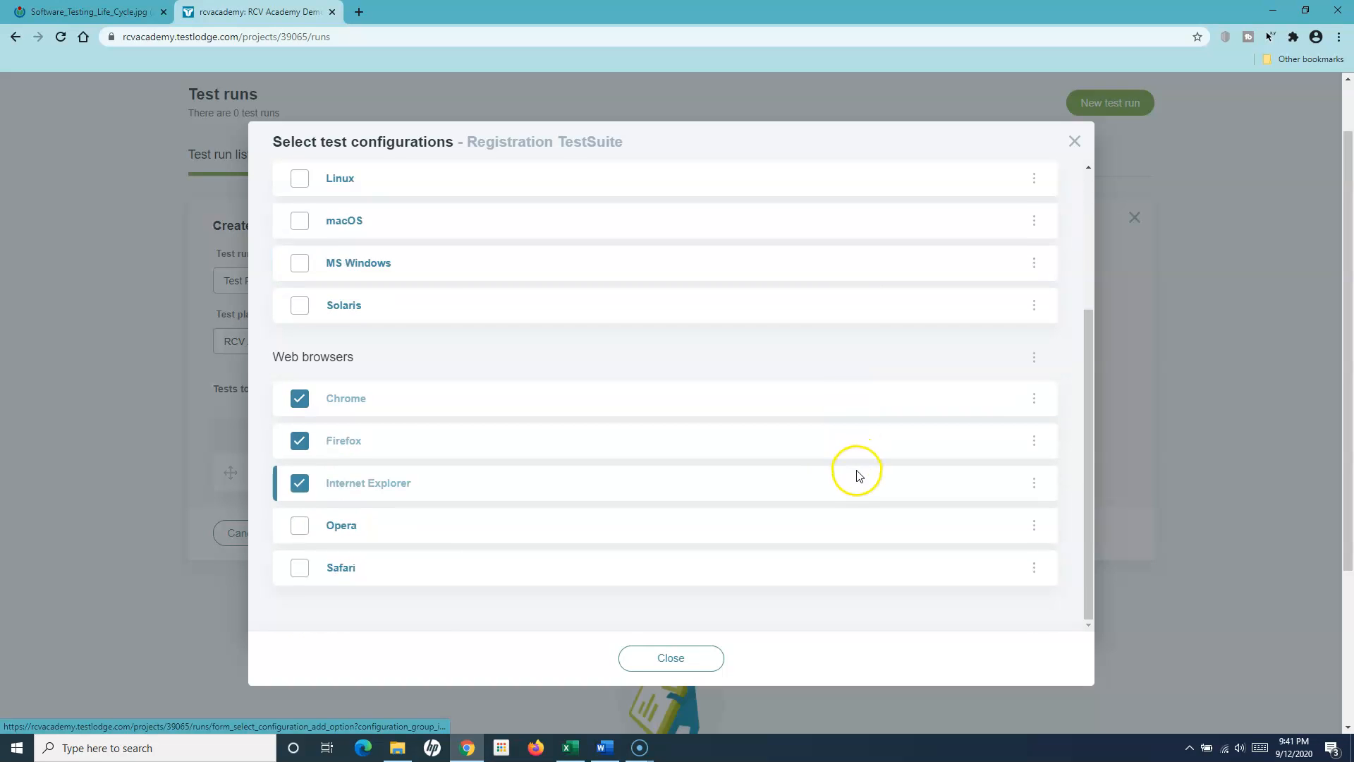
click(671, 658)
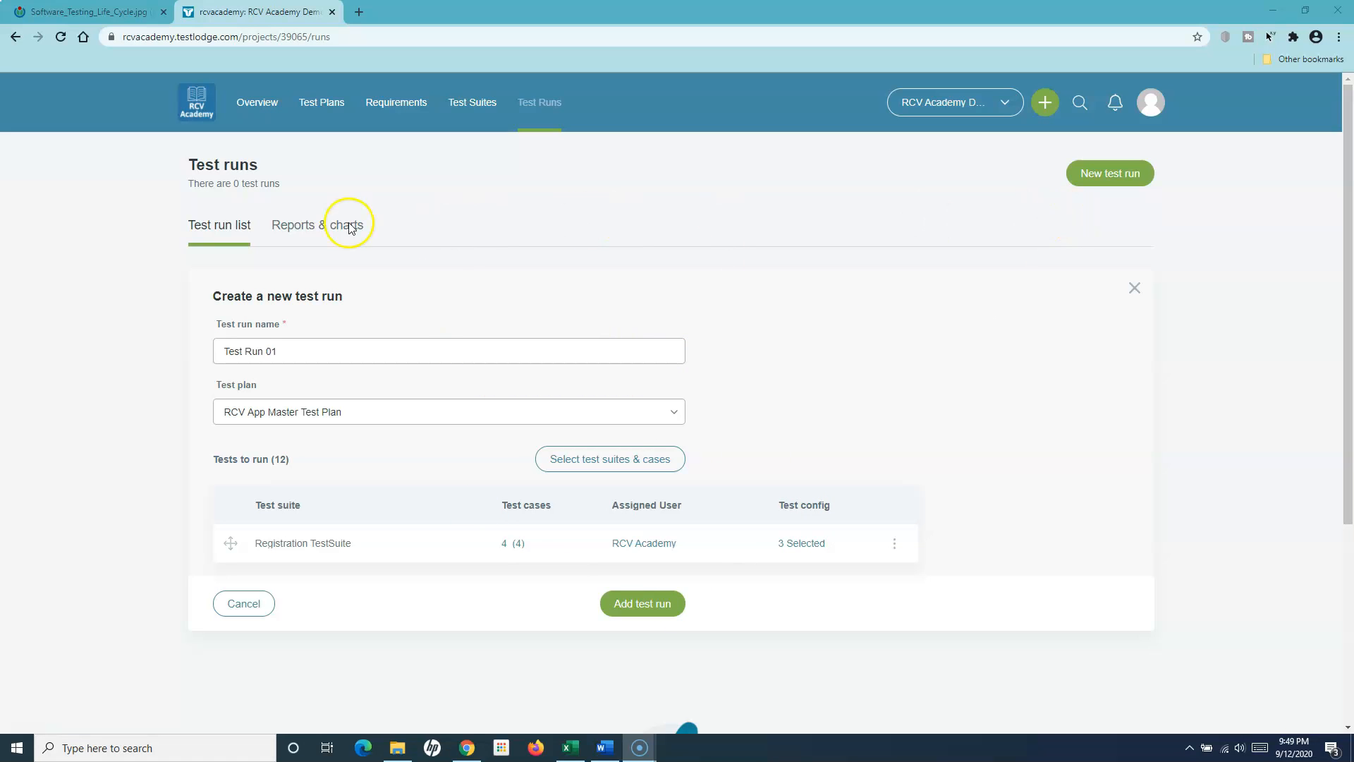
click(649, 607)
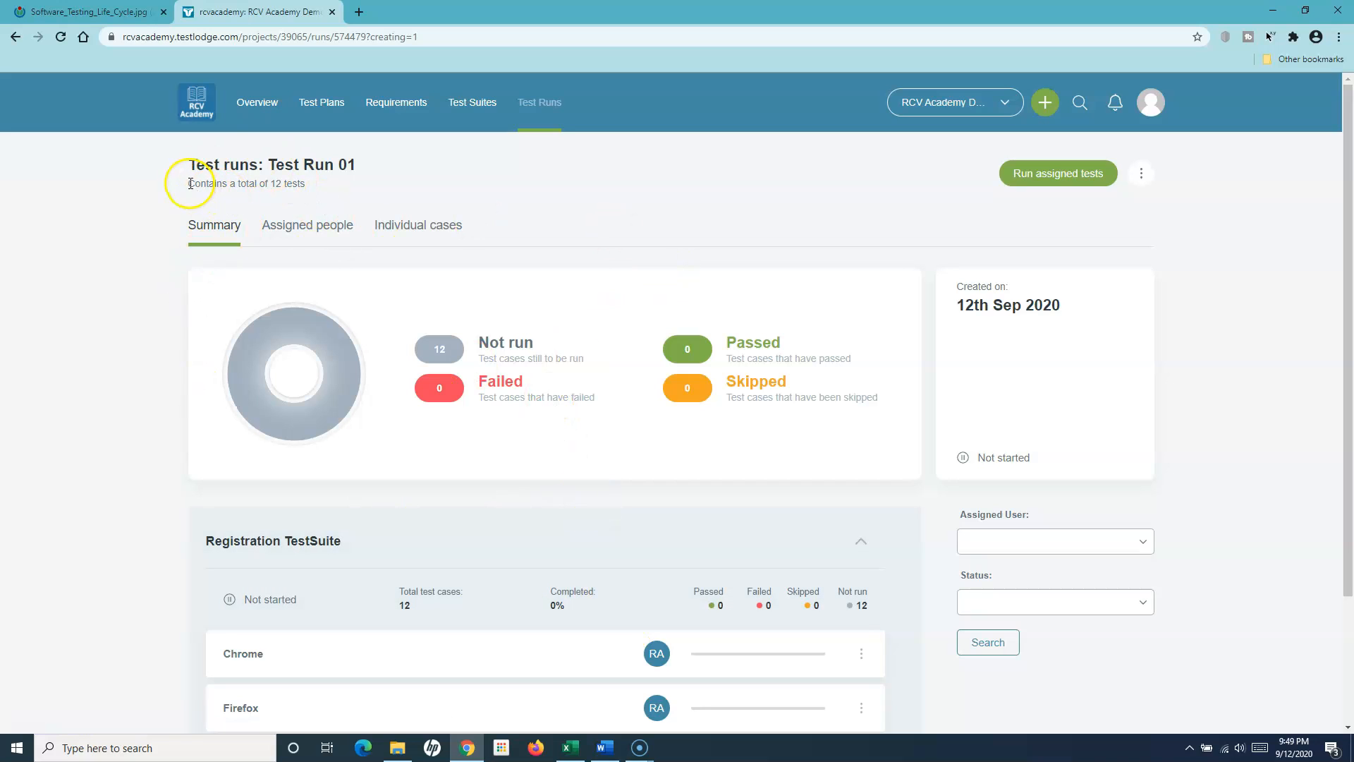
Examine the Test Run 01 summary, including its total tests, result statuses and the browser configurations listed under the Registration TestSuite
drag(189, 182, 299, 183)
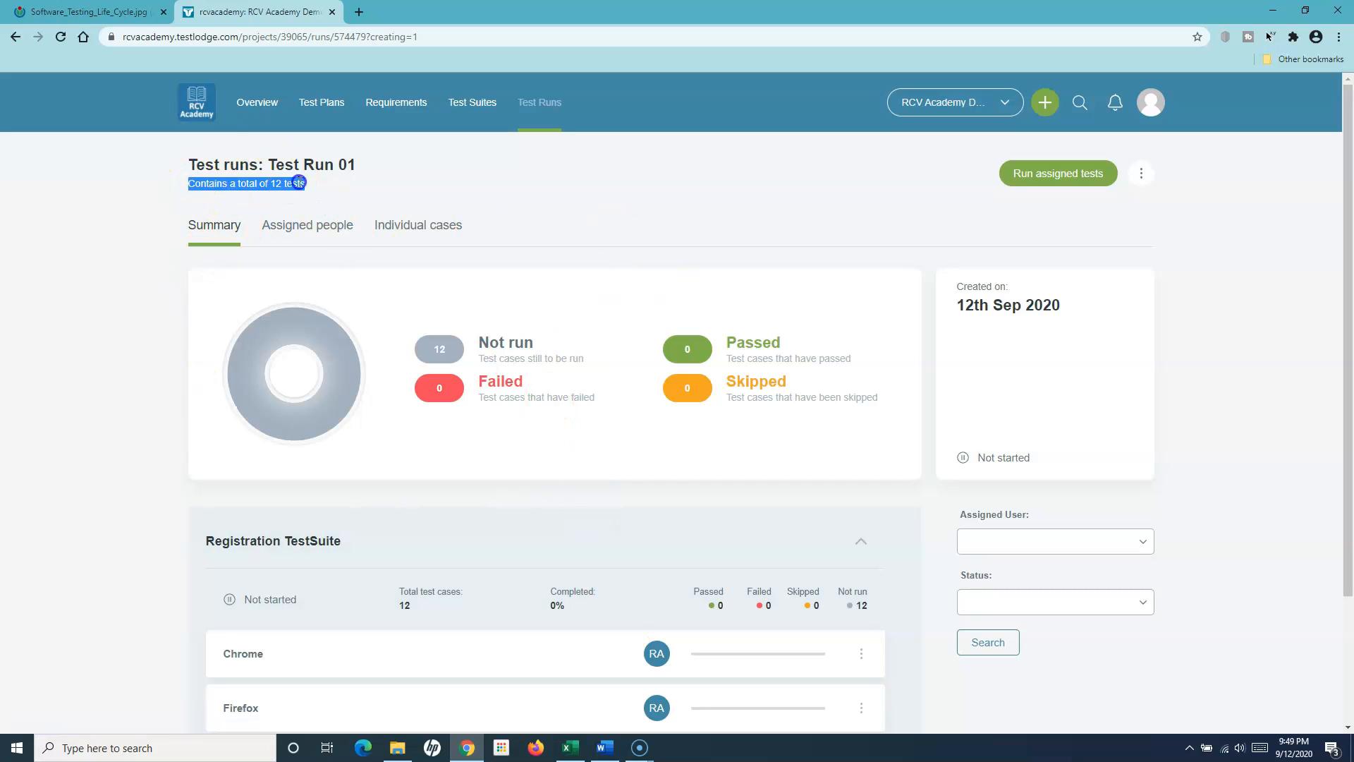
click(228, 188)
drag(299, 181, 273, 159)
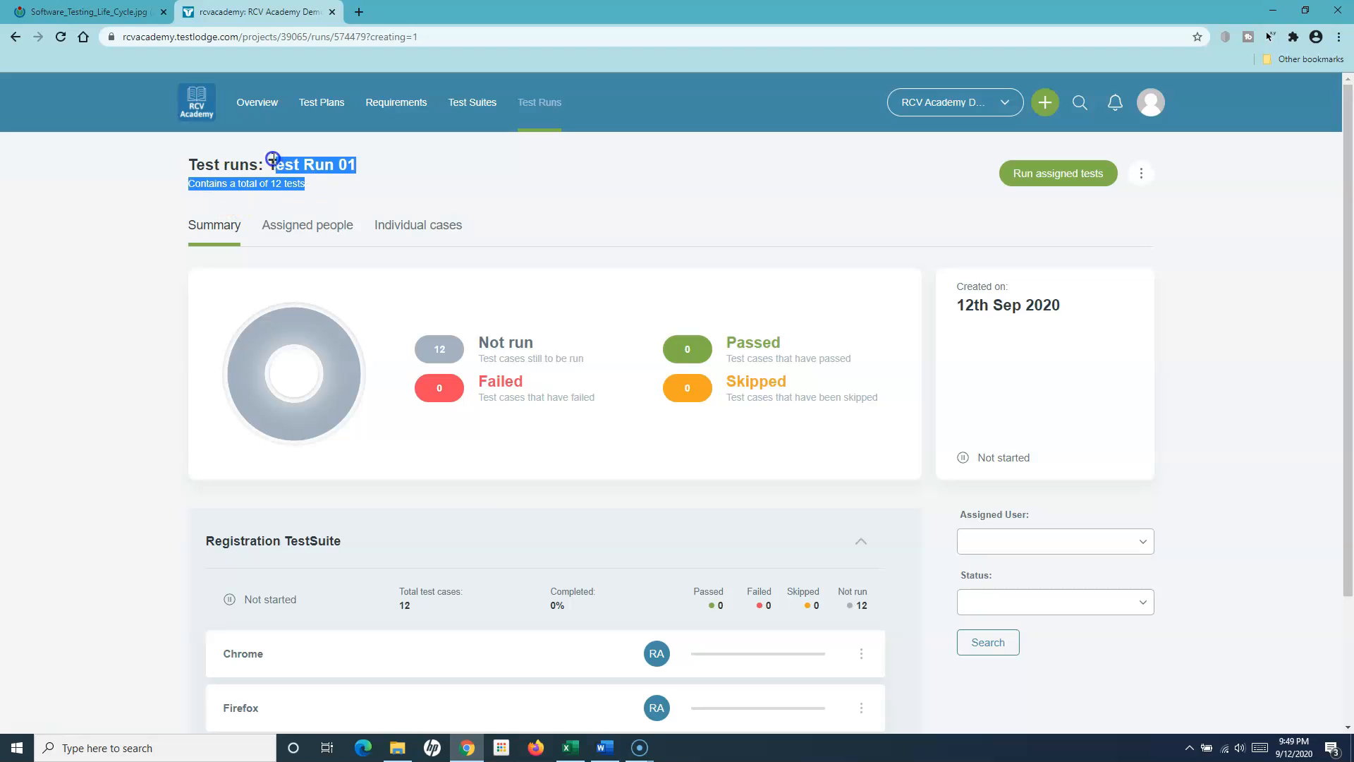
click(339, 187)
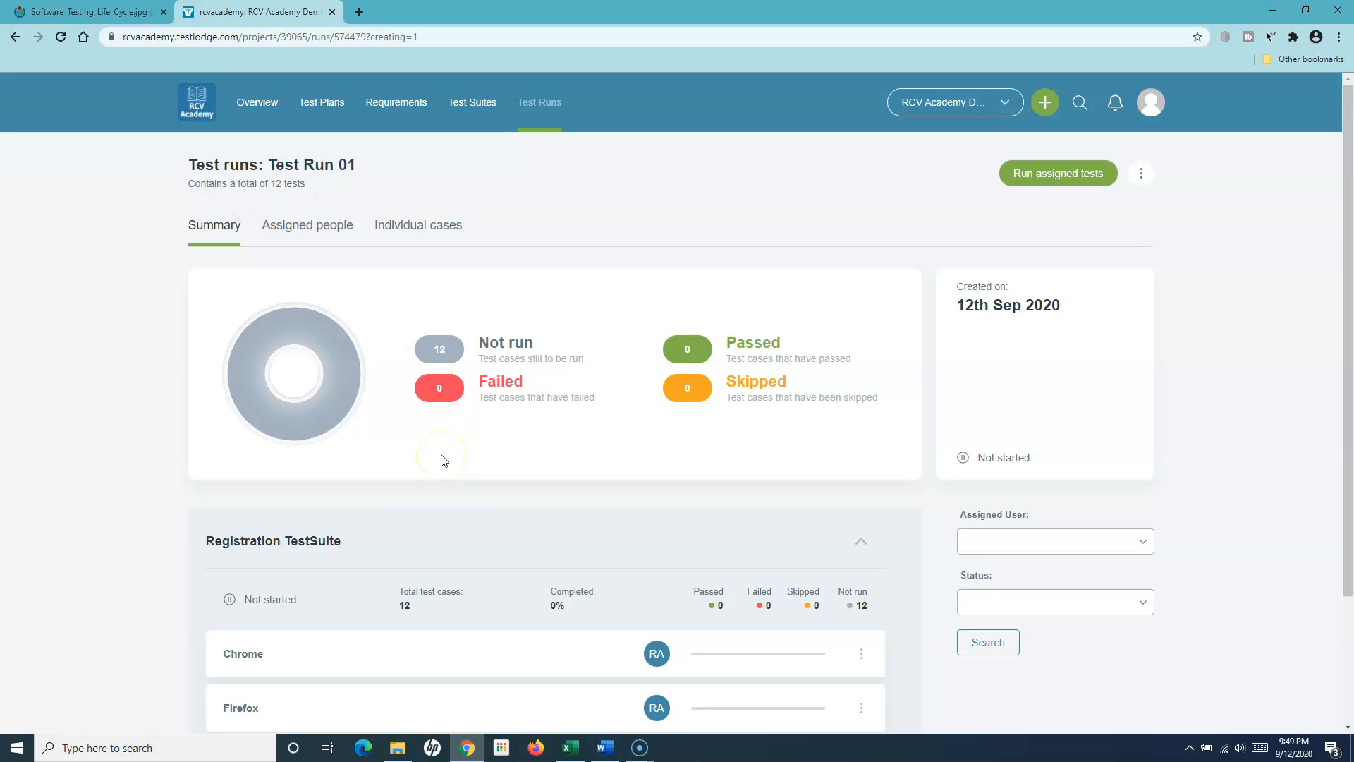
scroll(442, 459, down, 3)
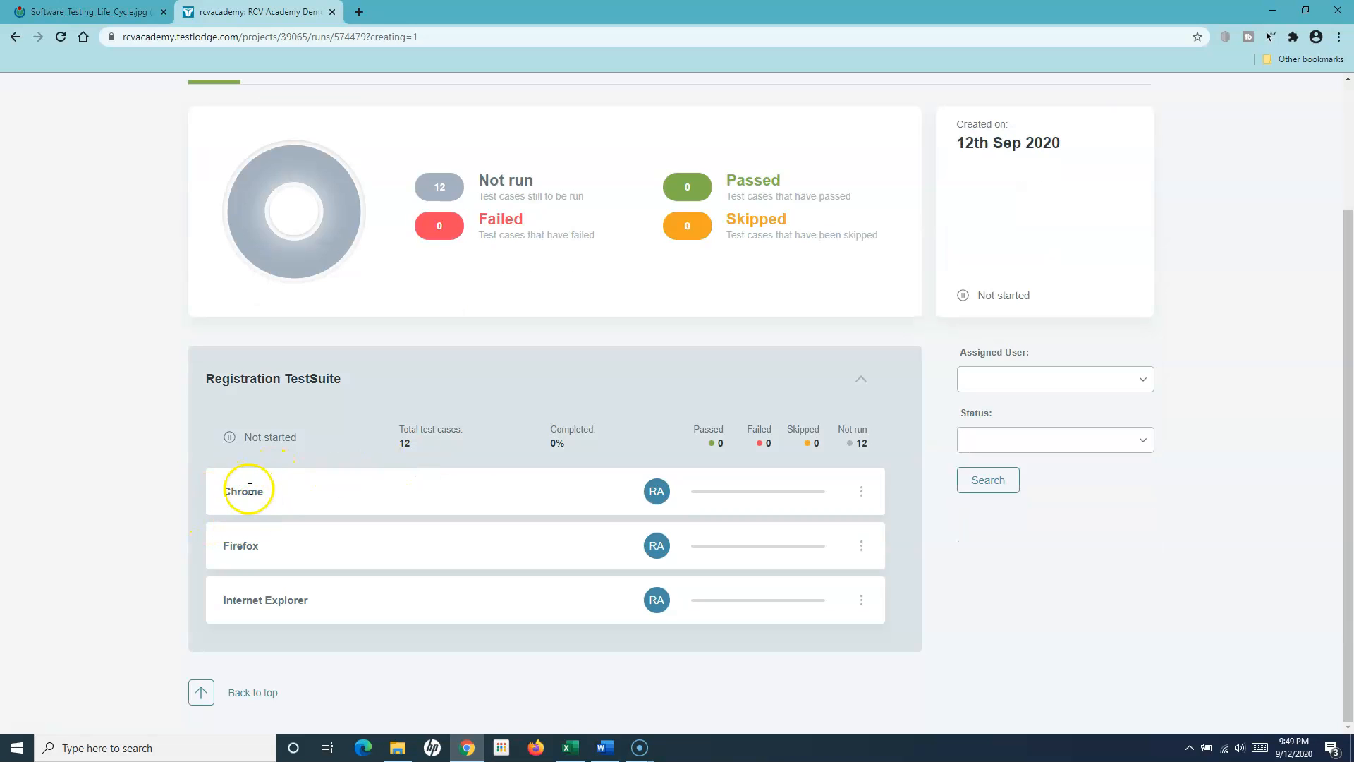
click(225, 548)
click(233, 606)
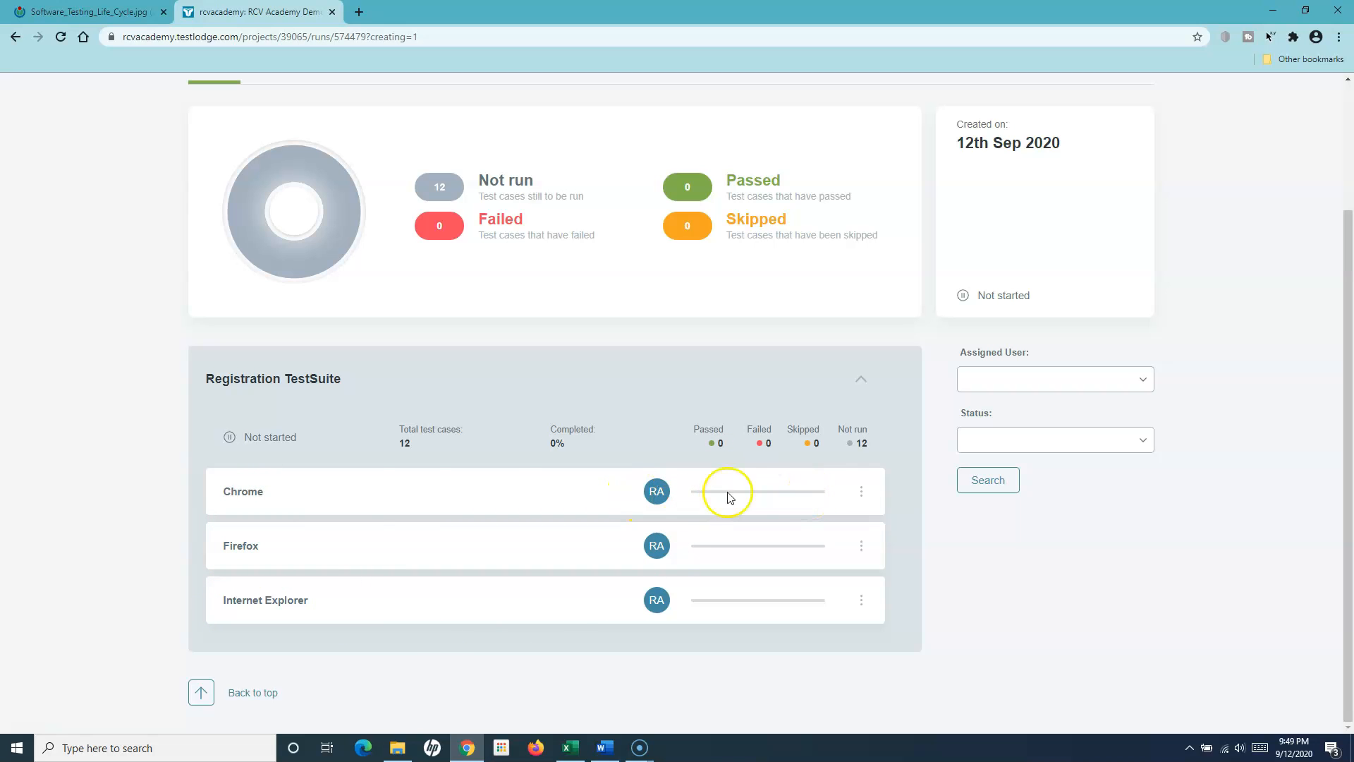
scroll(374, 568, up, 3)
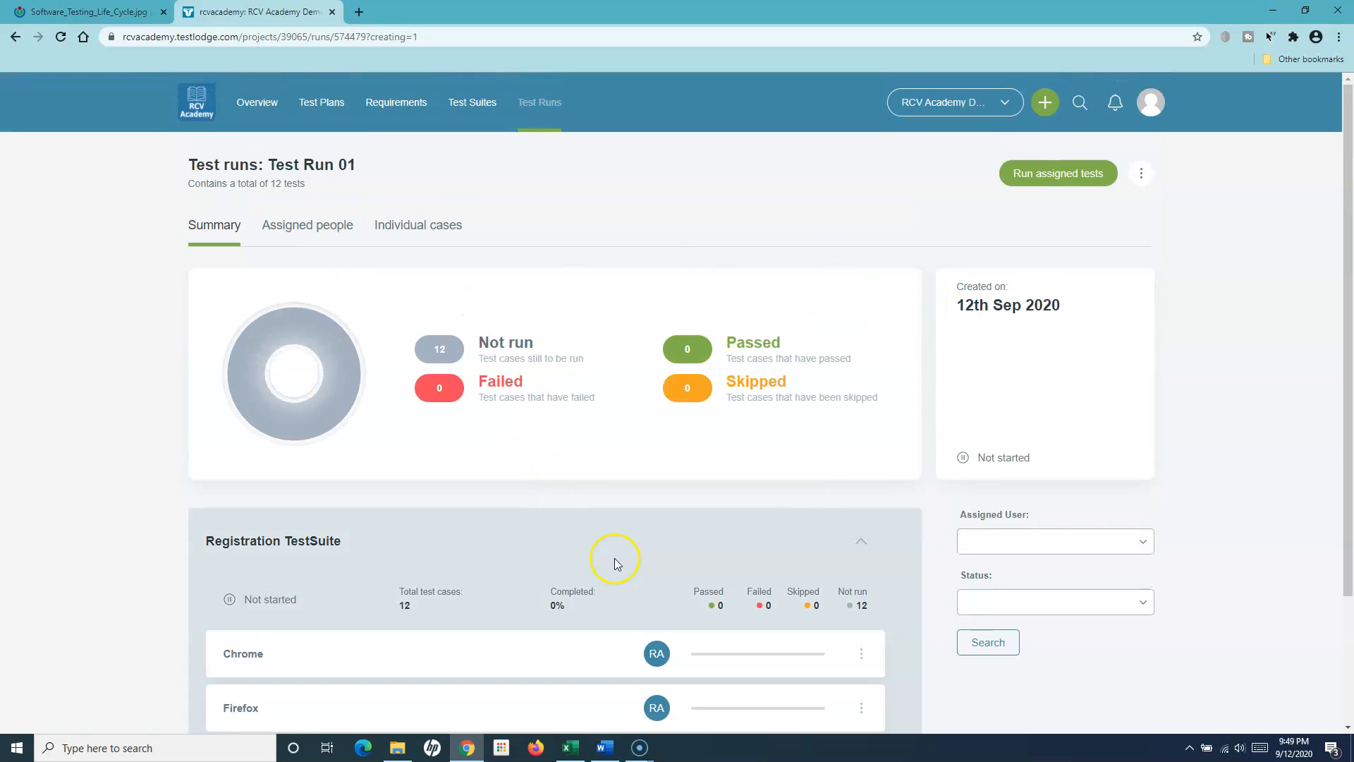
scroll(607, 564, down, 2)
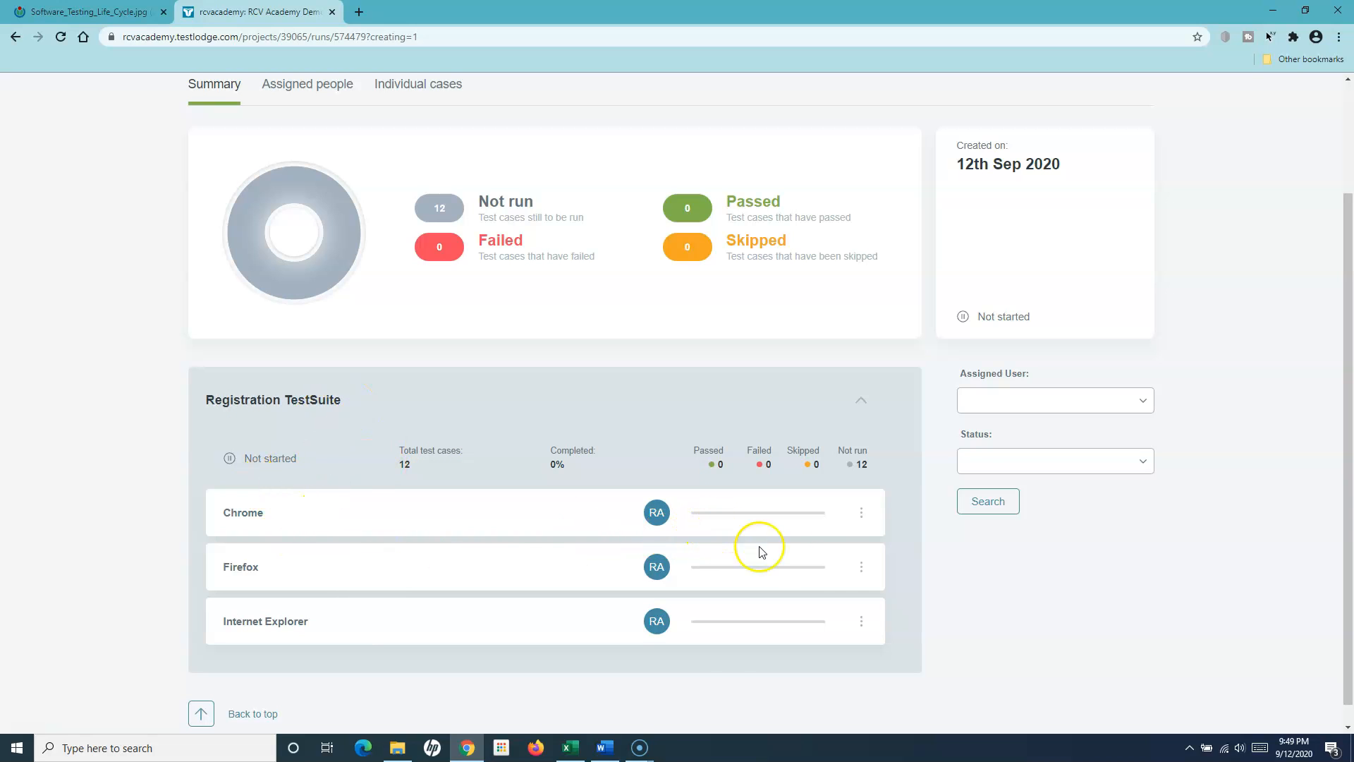
Filter the tests in Test Run 01 by assigned user RCV Academy and status Not started
scroll(960, 472, up, 1)
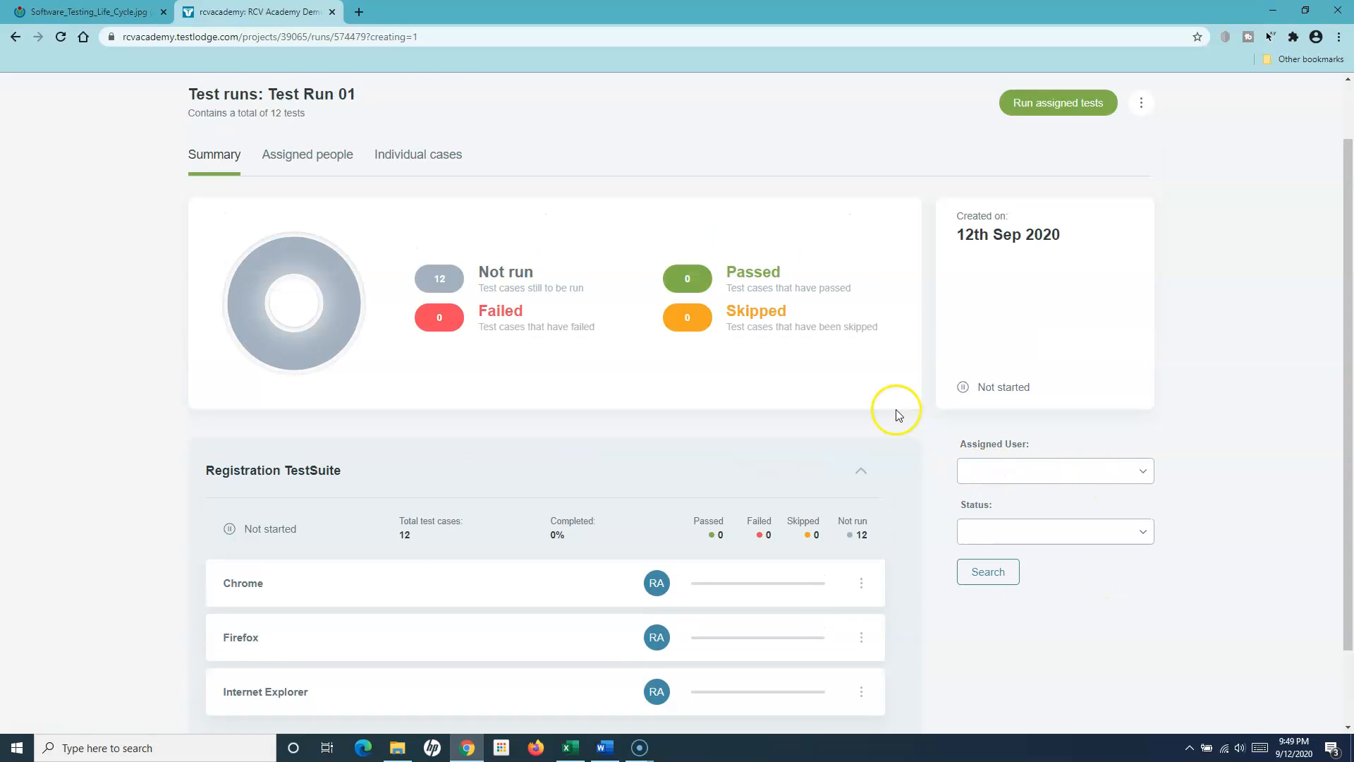
click(1060, 471)
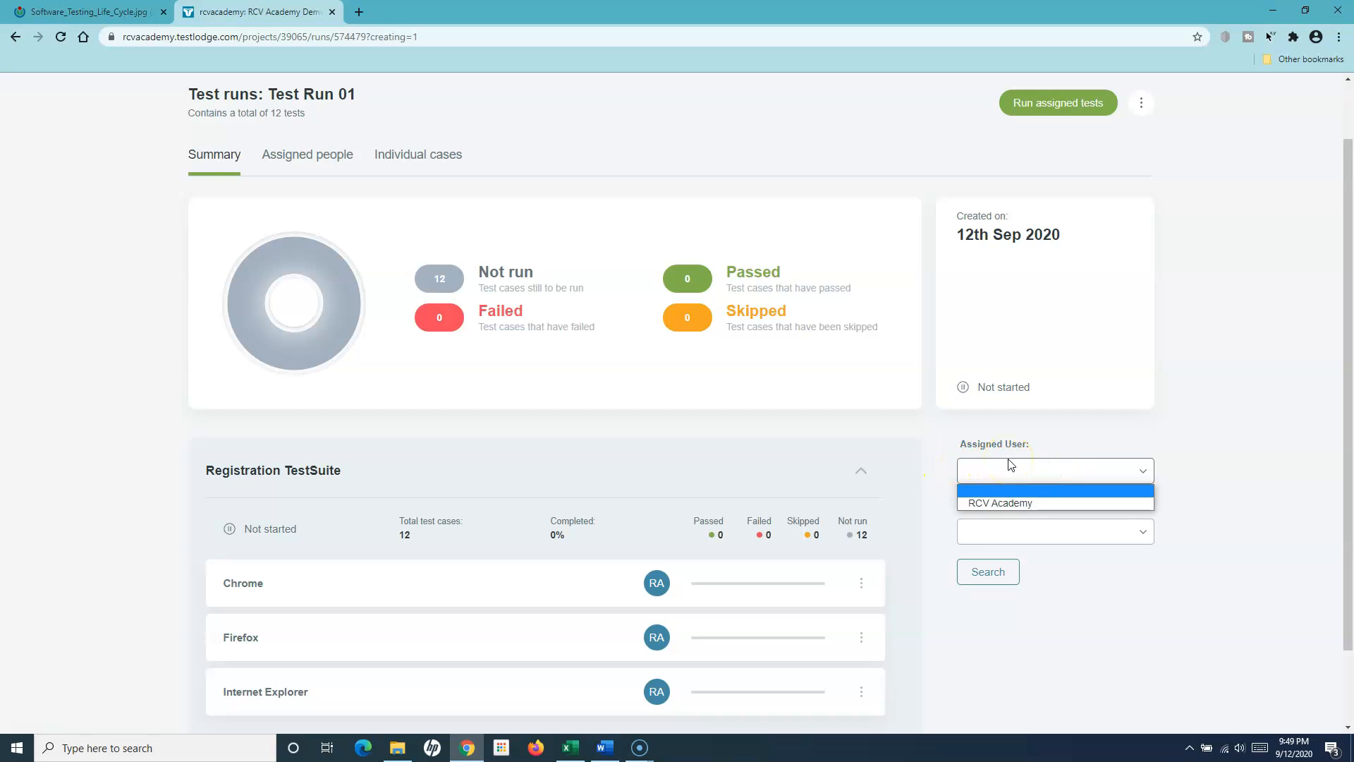
click(999, 503)
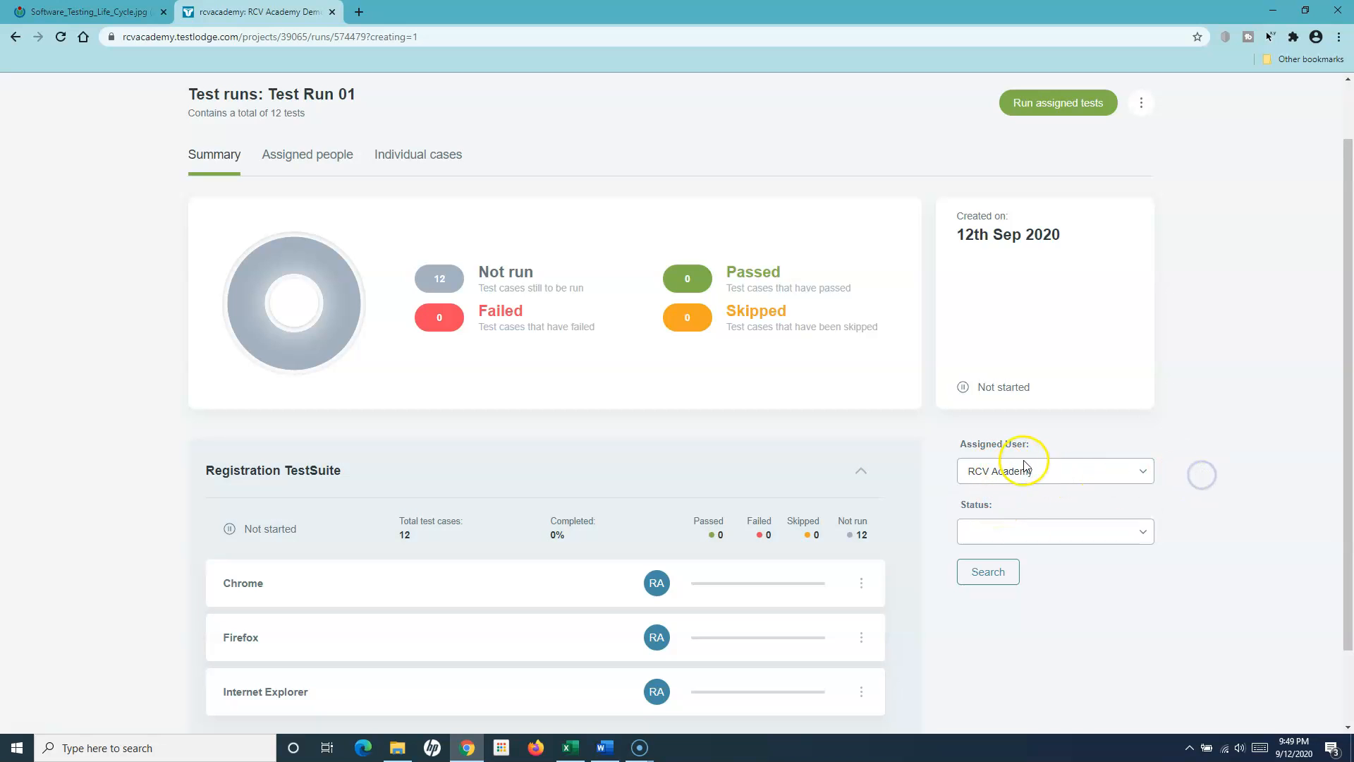
click(1028, 530)
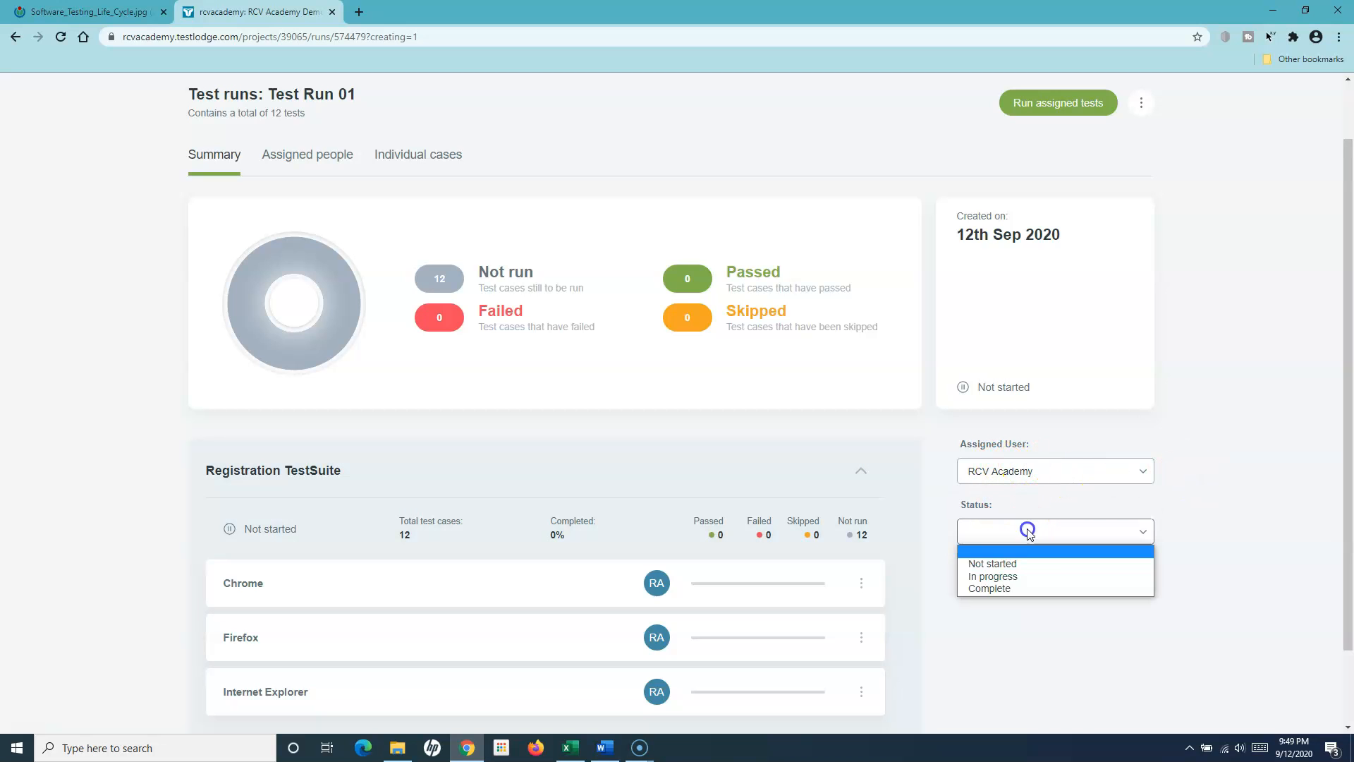
click(1025, 564)
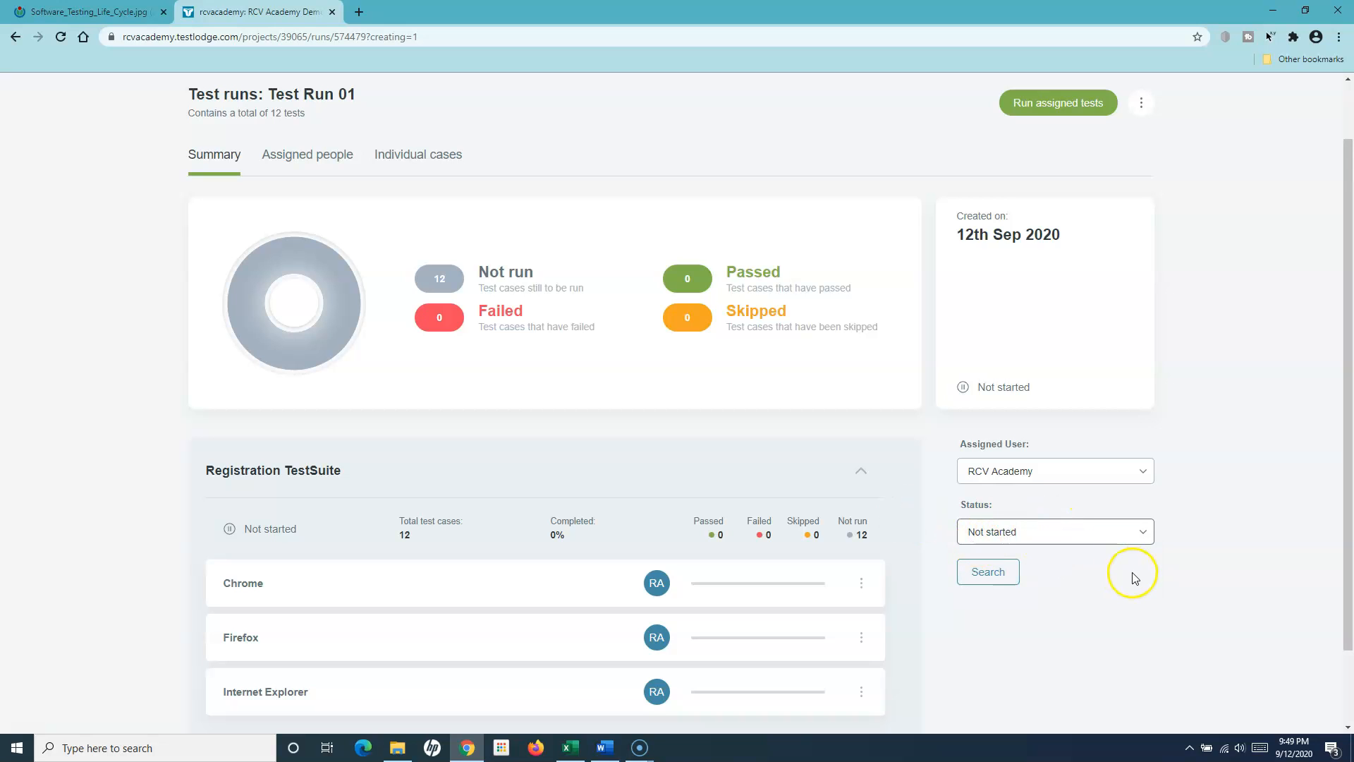
click(1001, 575)
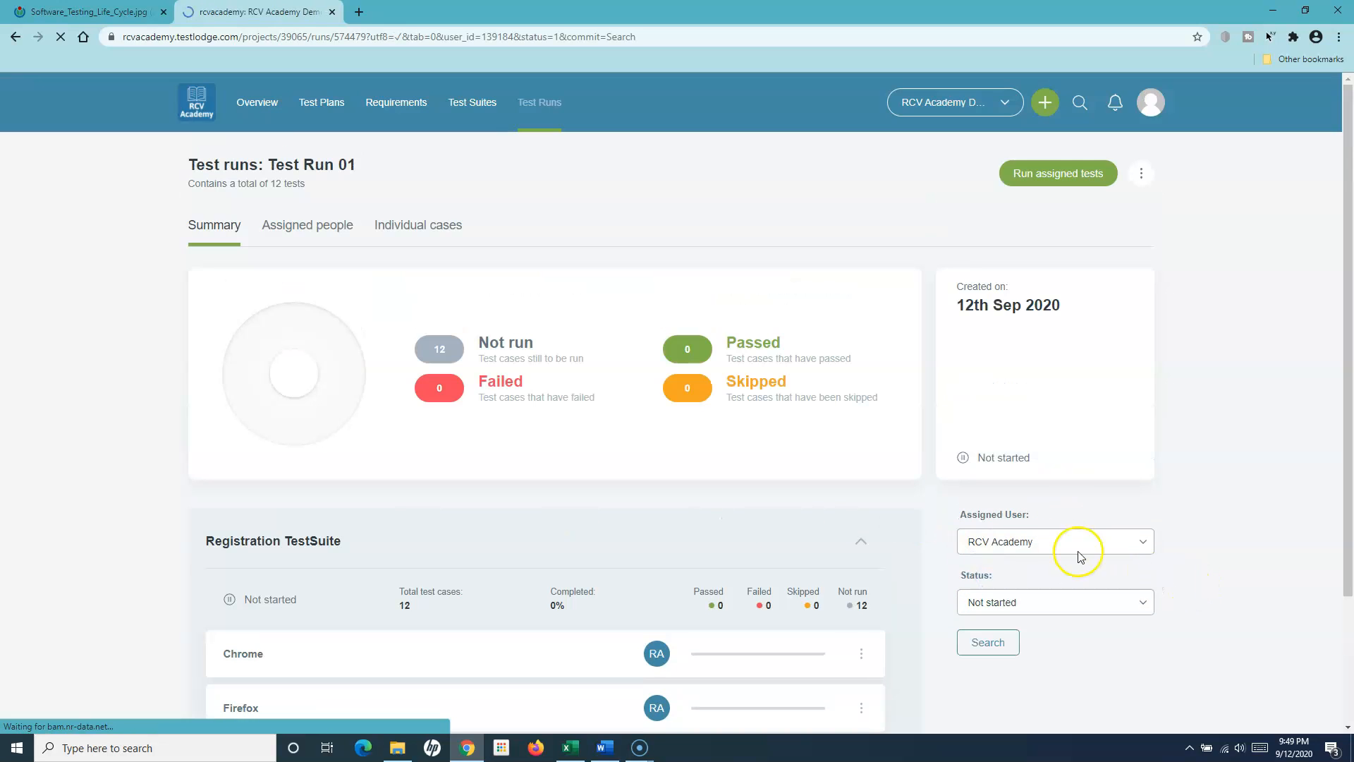
Change the status filter to In progress and search the run's tests again
scroll(1106, 560, down, 3)
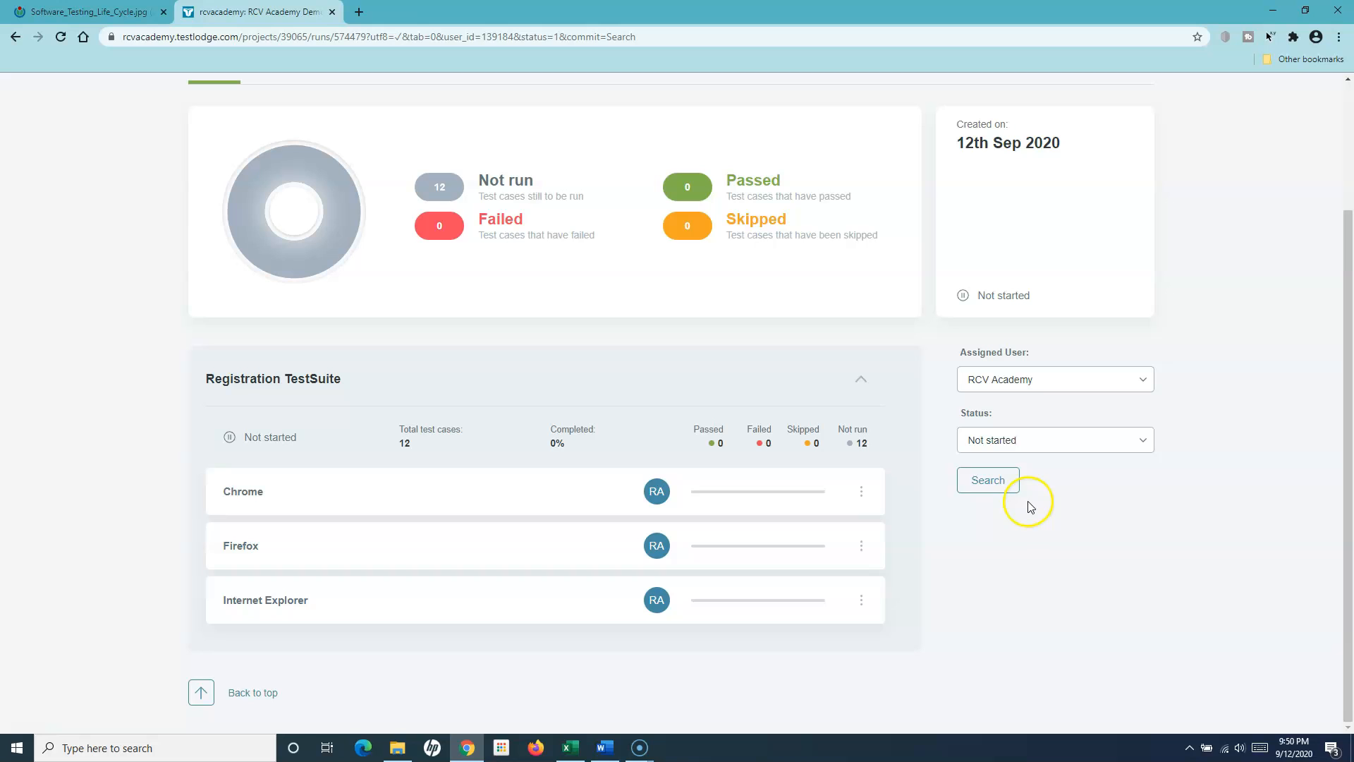
click(1015, 440)
click(1002, 481)
click(1006, 485)
click(988, 479)
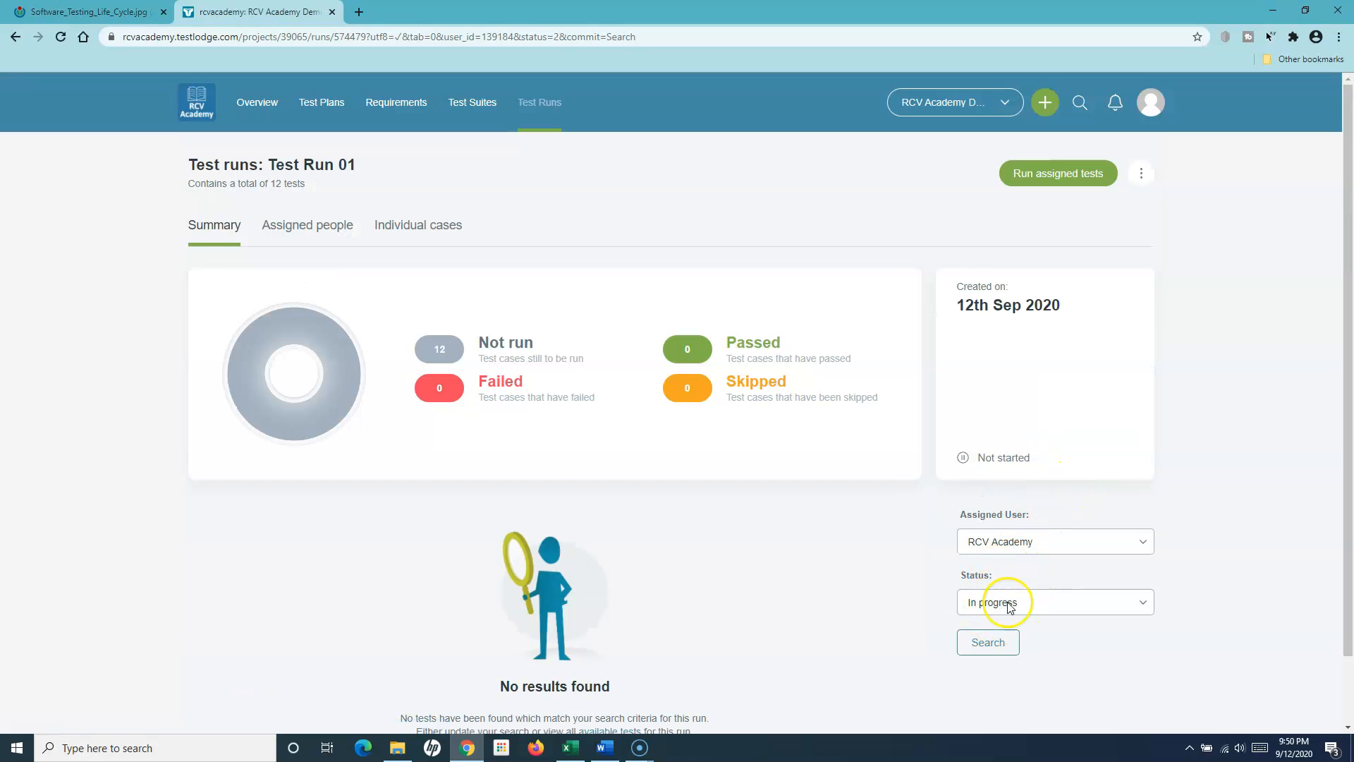
Clear the assigned user and status filters and rerun the search to list all tests in the run
scroll(1029, 610, down, 1)
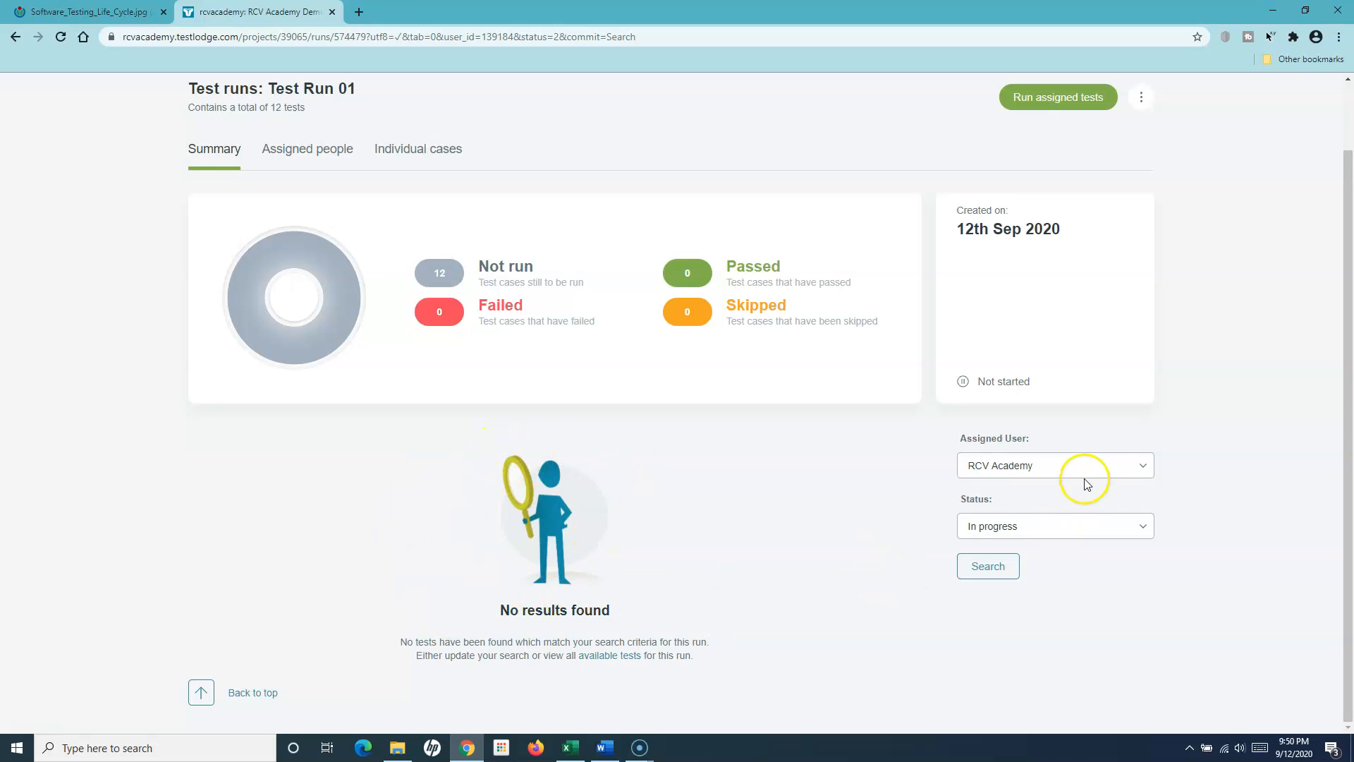
click(1061, 472)
click(1022, 484)
click(1013, 526)
click(1004, 550)
click(1011, 565)
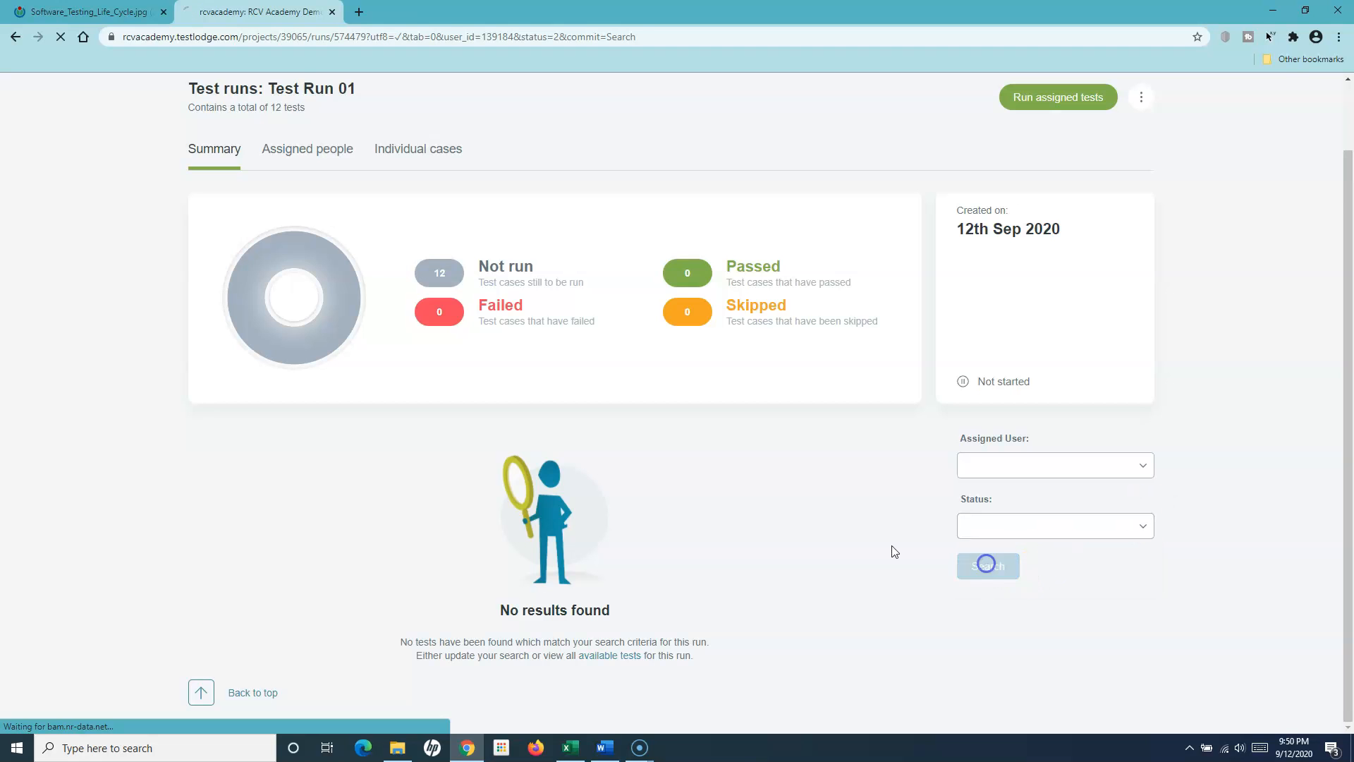
View the additional actions available for Test Run 01, and return to the list of test runs
scroll(448, 532, up, 3)
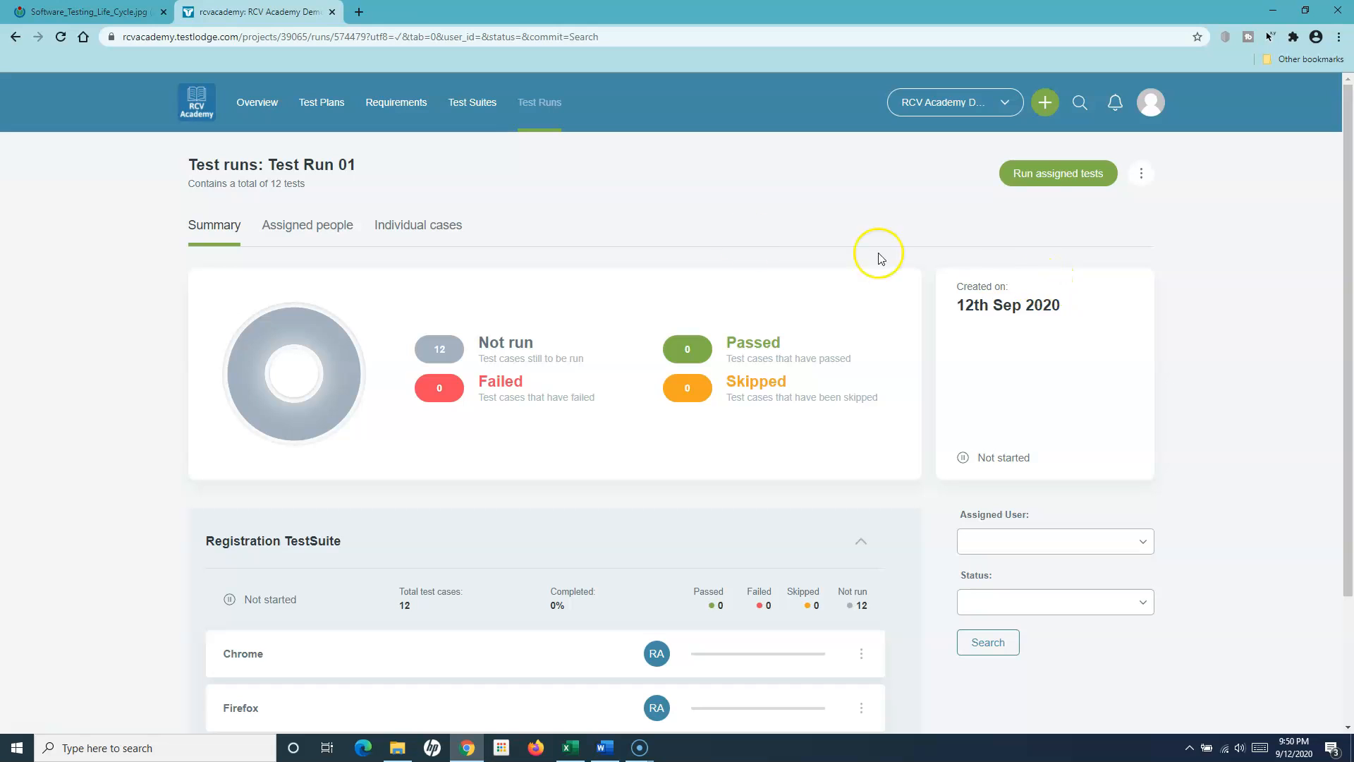
click(1141, 174)
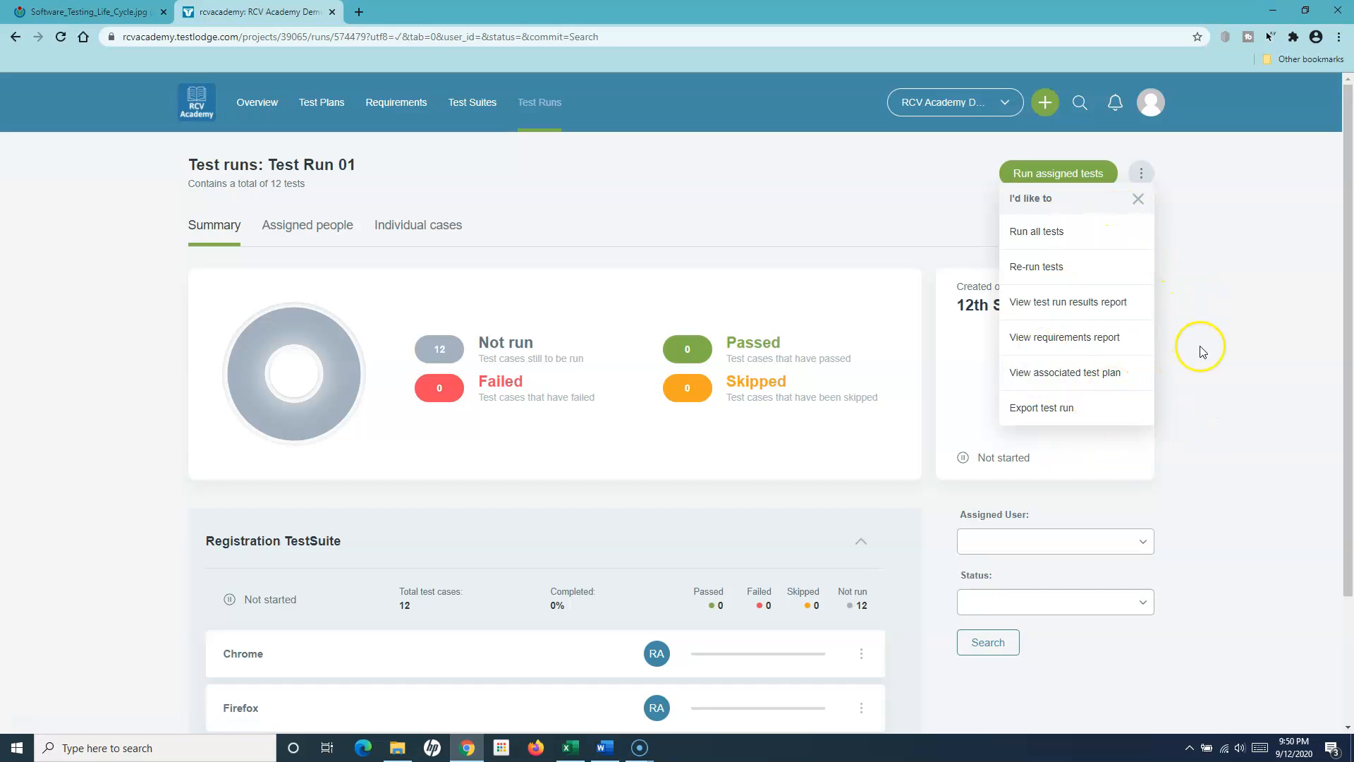
click(1137, 198)
click(548, 101)
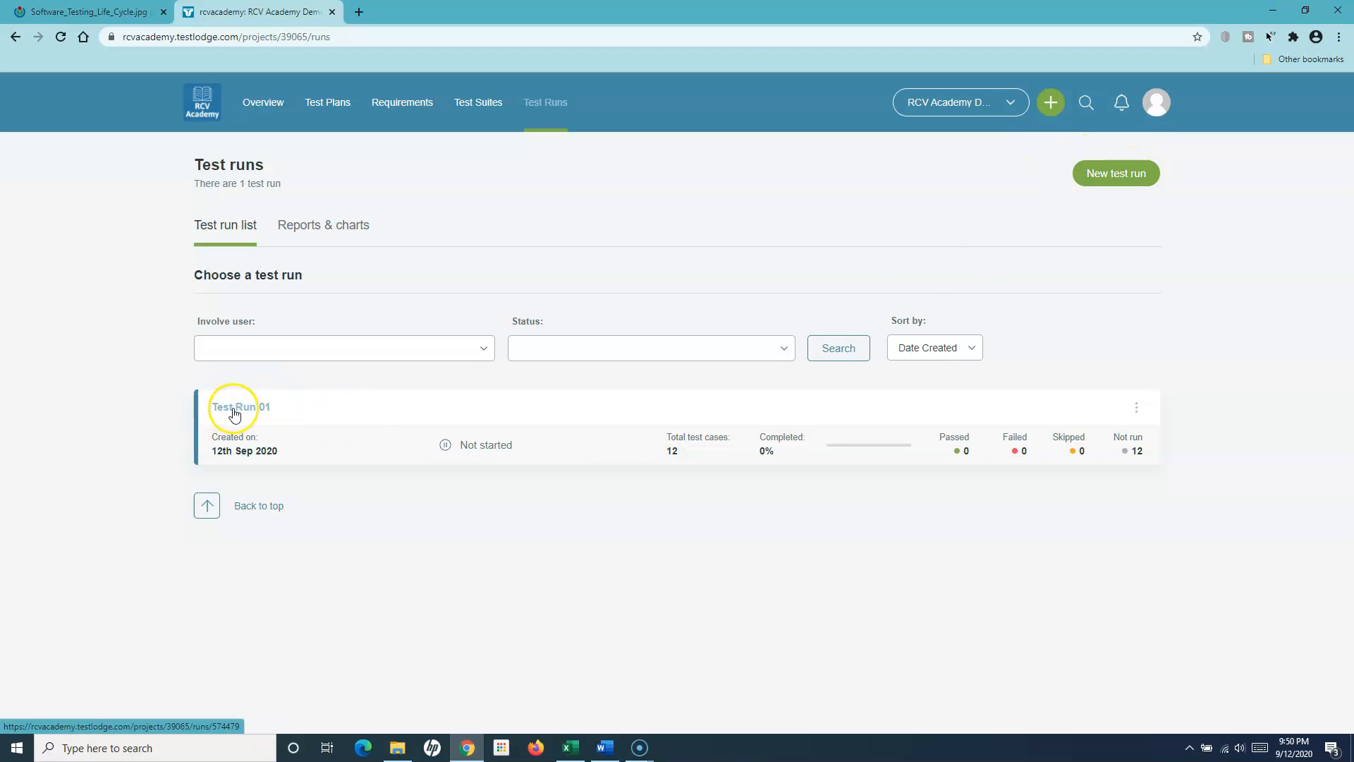
Start a new test run named Test Run 02 using the RCV App Master Test Plan
click(1121, 173)
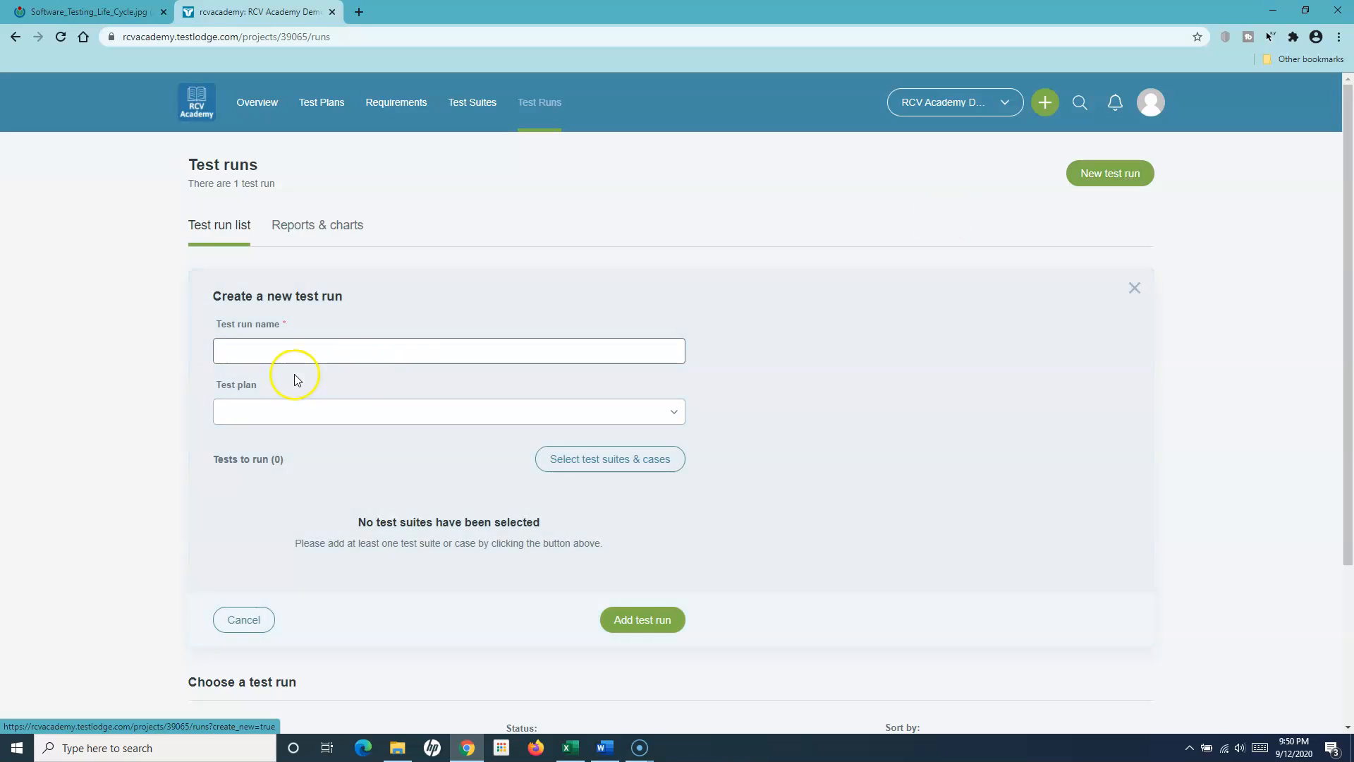
click(292, 355)
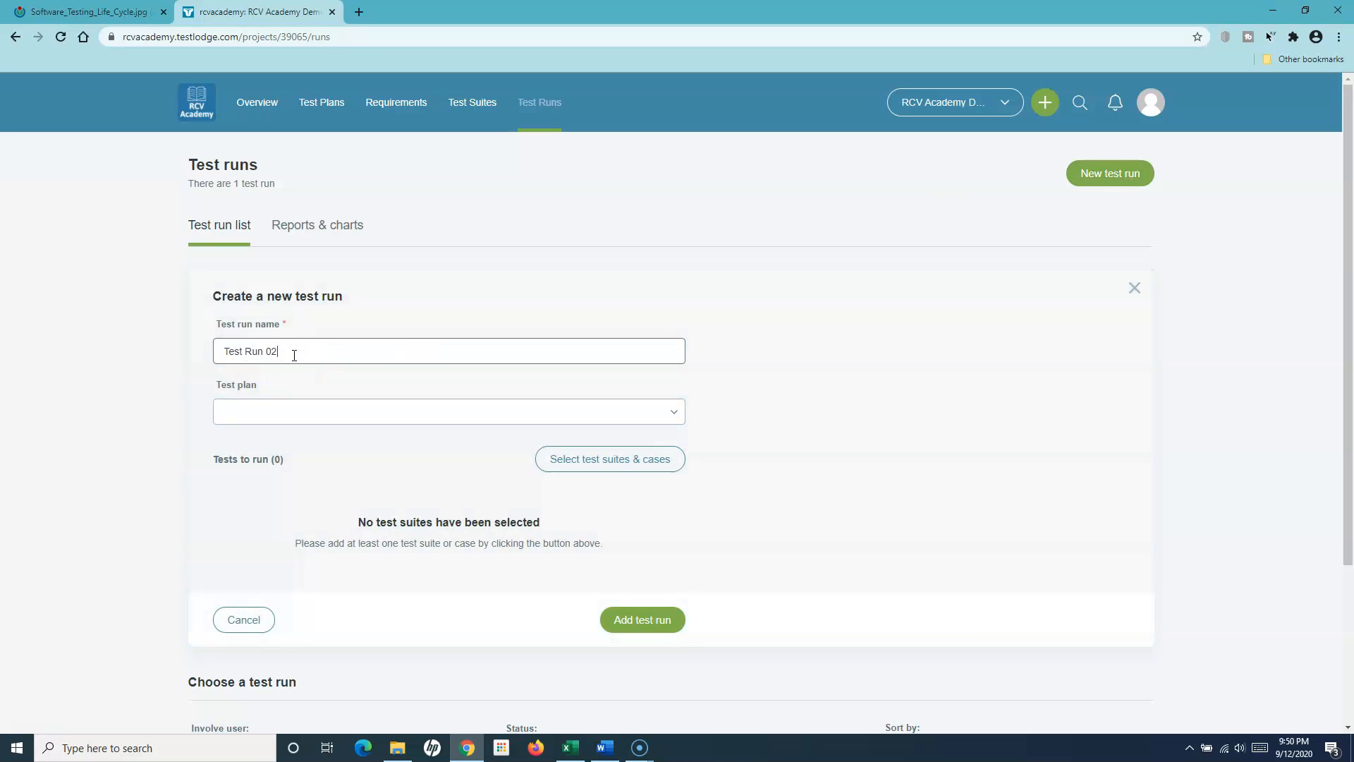
click(327, 407)
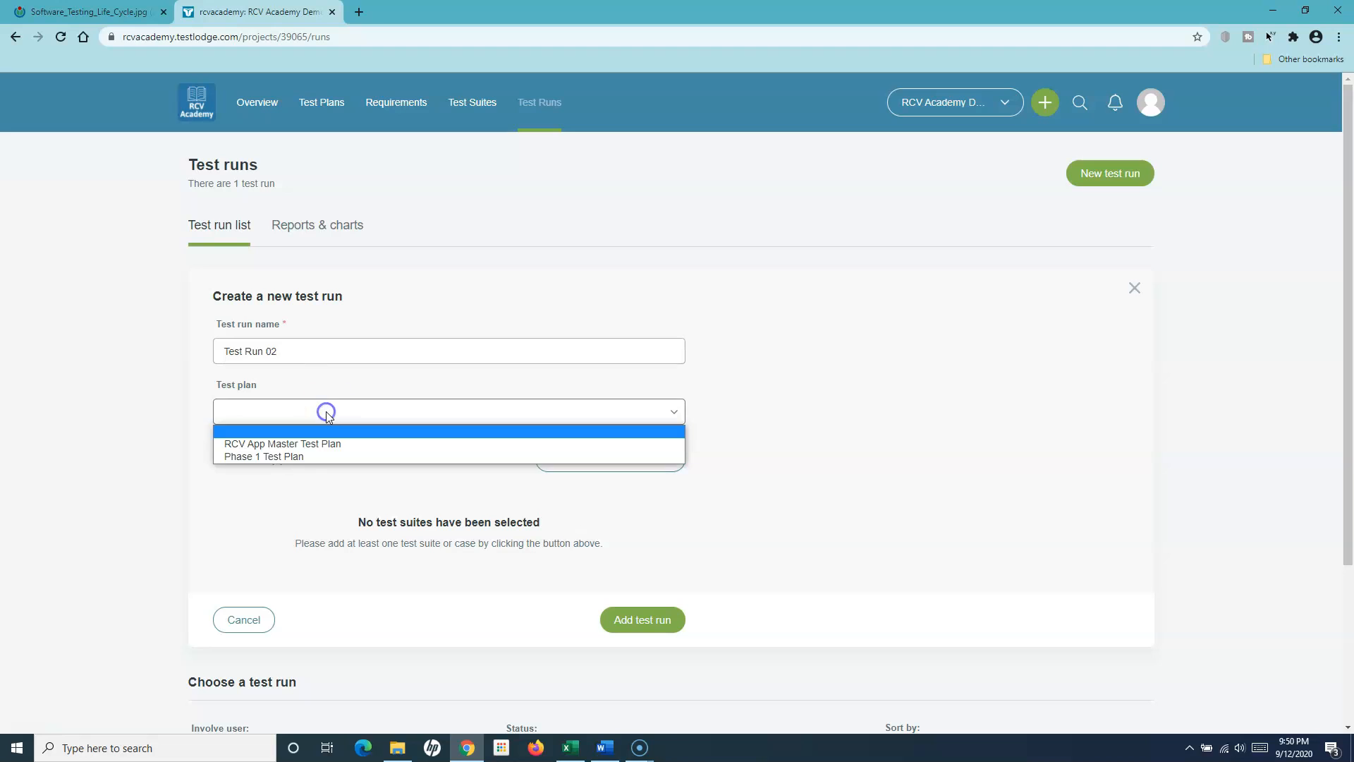
click(305, 442)
Add two of the four Registration TestSuite test cases to the new test run
click(581, 469)
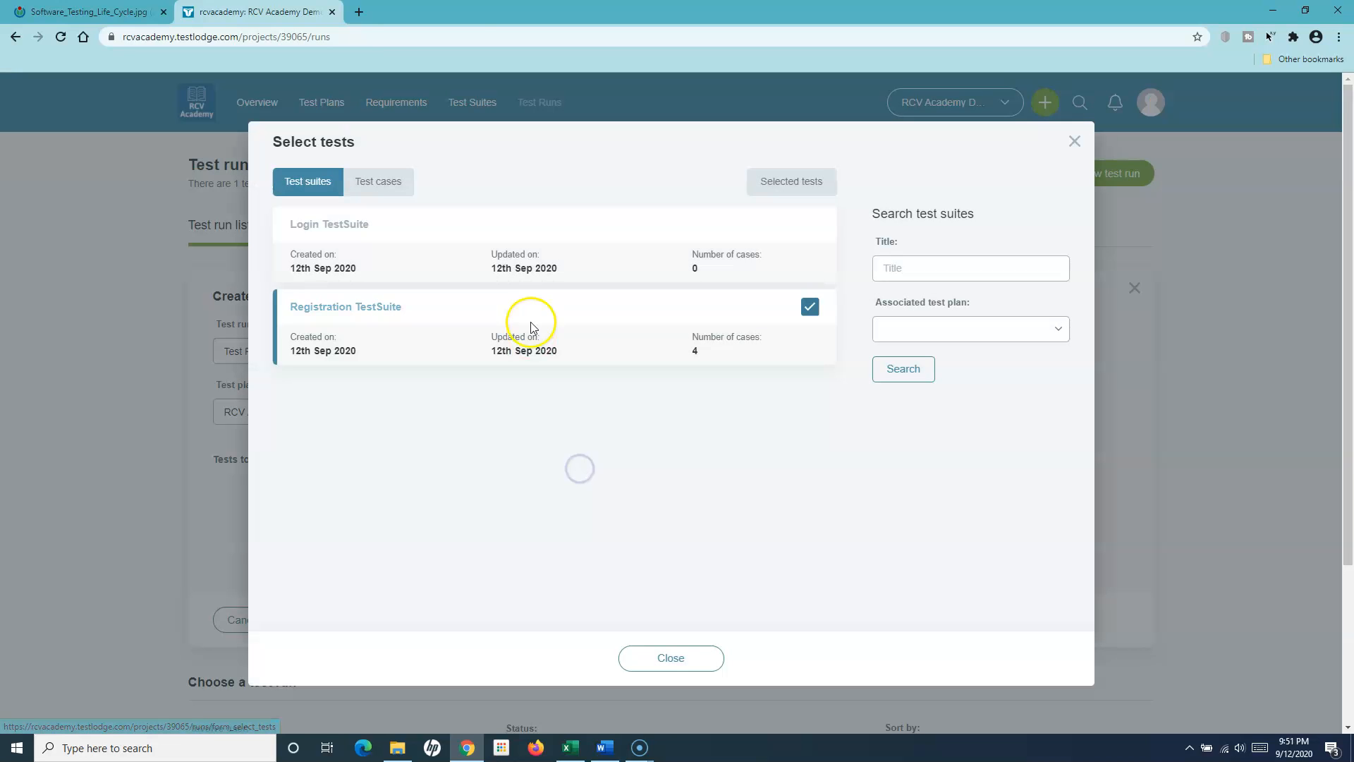
click(382, 309)
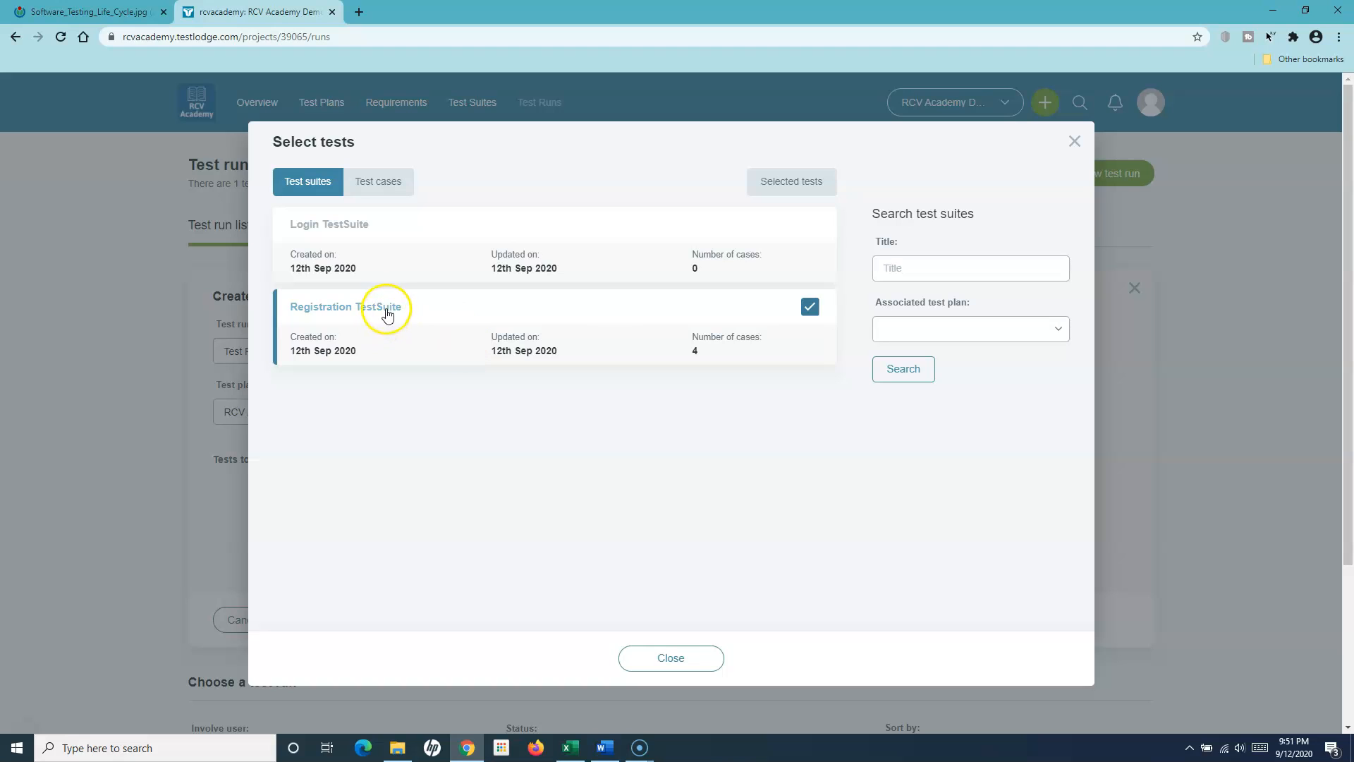
click(385, 182)
click(810, 307)
click(810, 389)
click(692, 658)
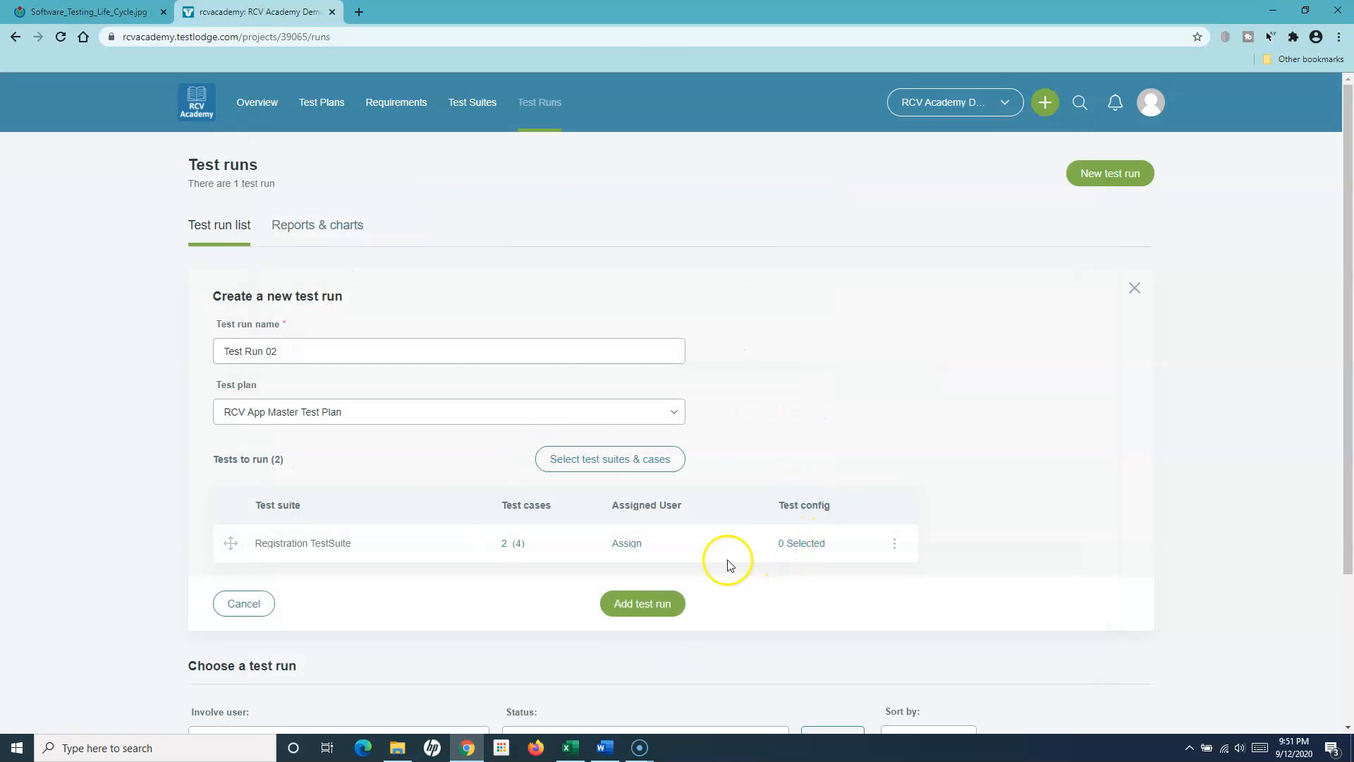
Assign the Registration TestSuite tests in the new run to RCV Academy
click(627, 543)
click(654, 394)
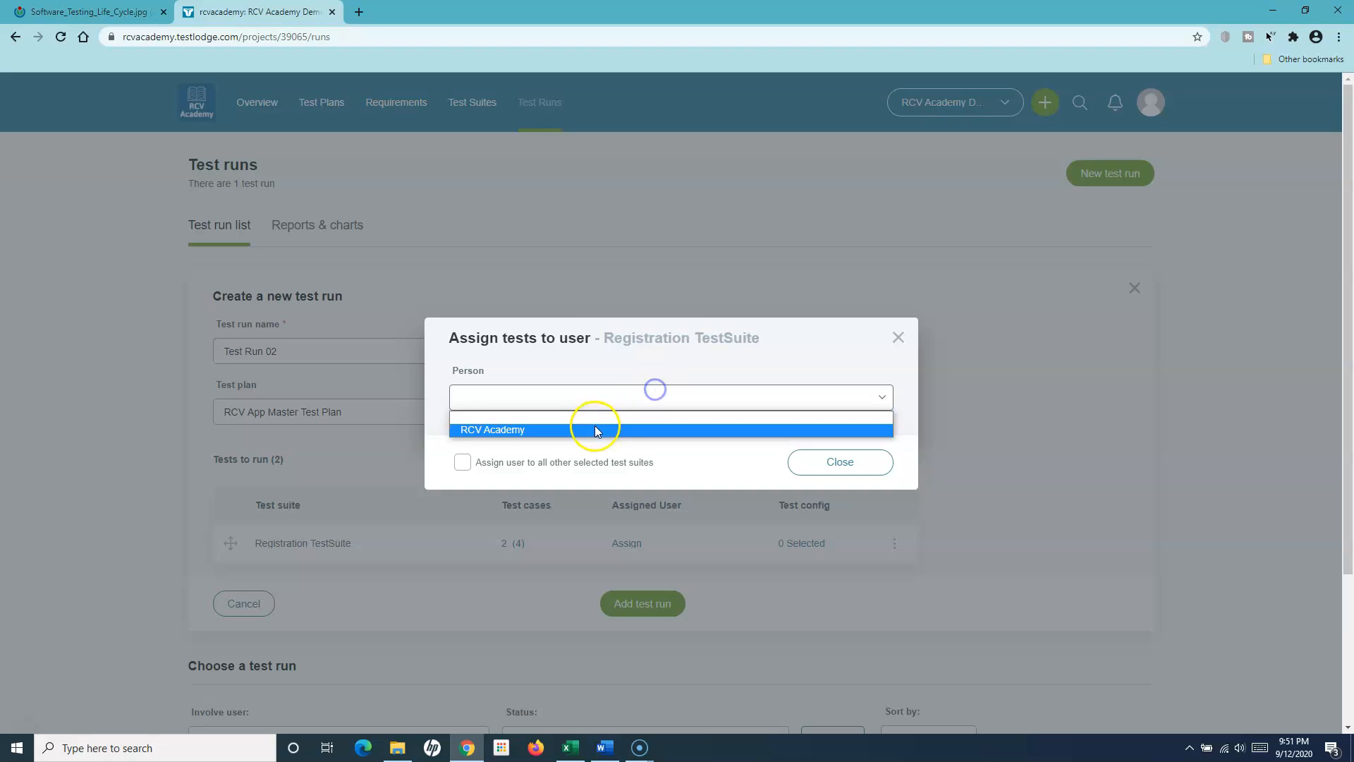
click(594, 425)
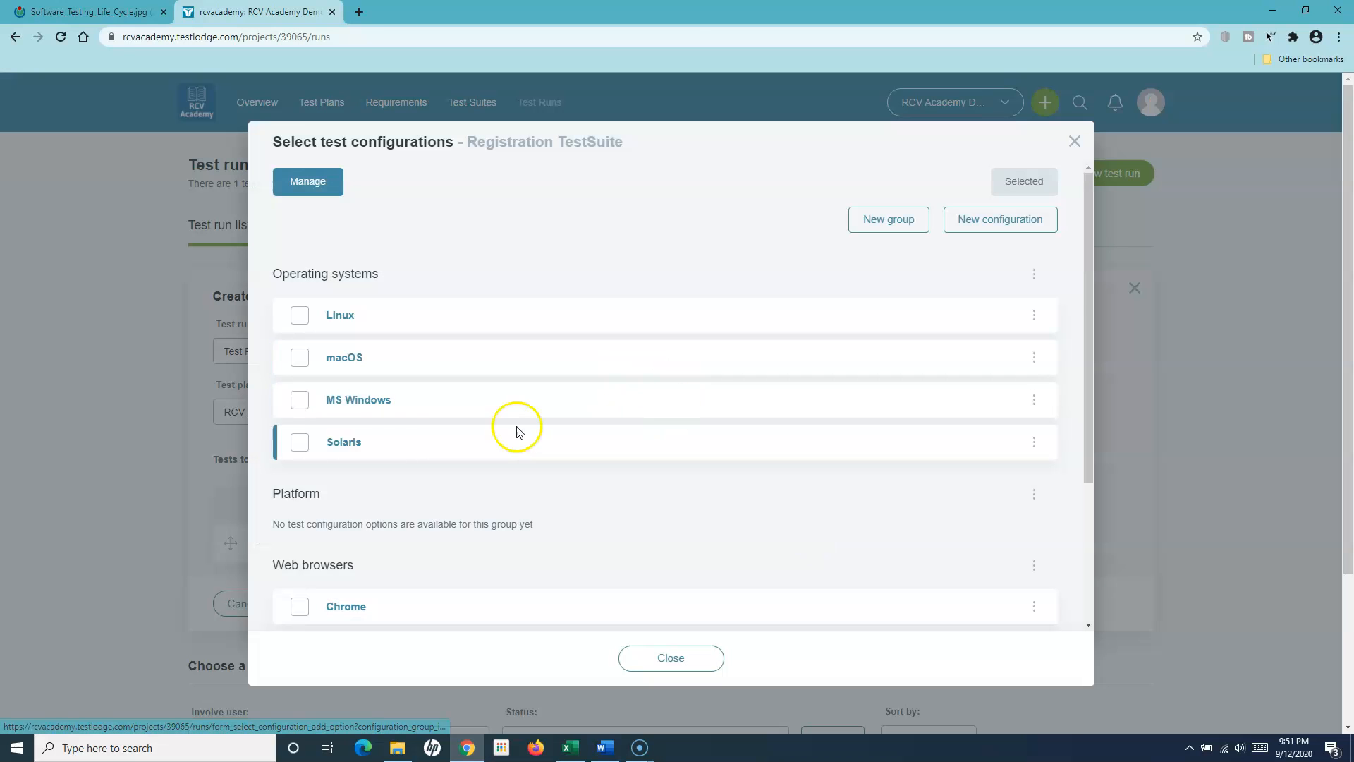
Select the Firefox, Internet Explorer, Opera and Safari test configurations for the Registration TestSuite, and add Test Run 02
scroll(514, 427, down, 3)
click(301, 530)
click(300, 568)
click(299, 483)
click(300, 442)
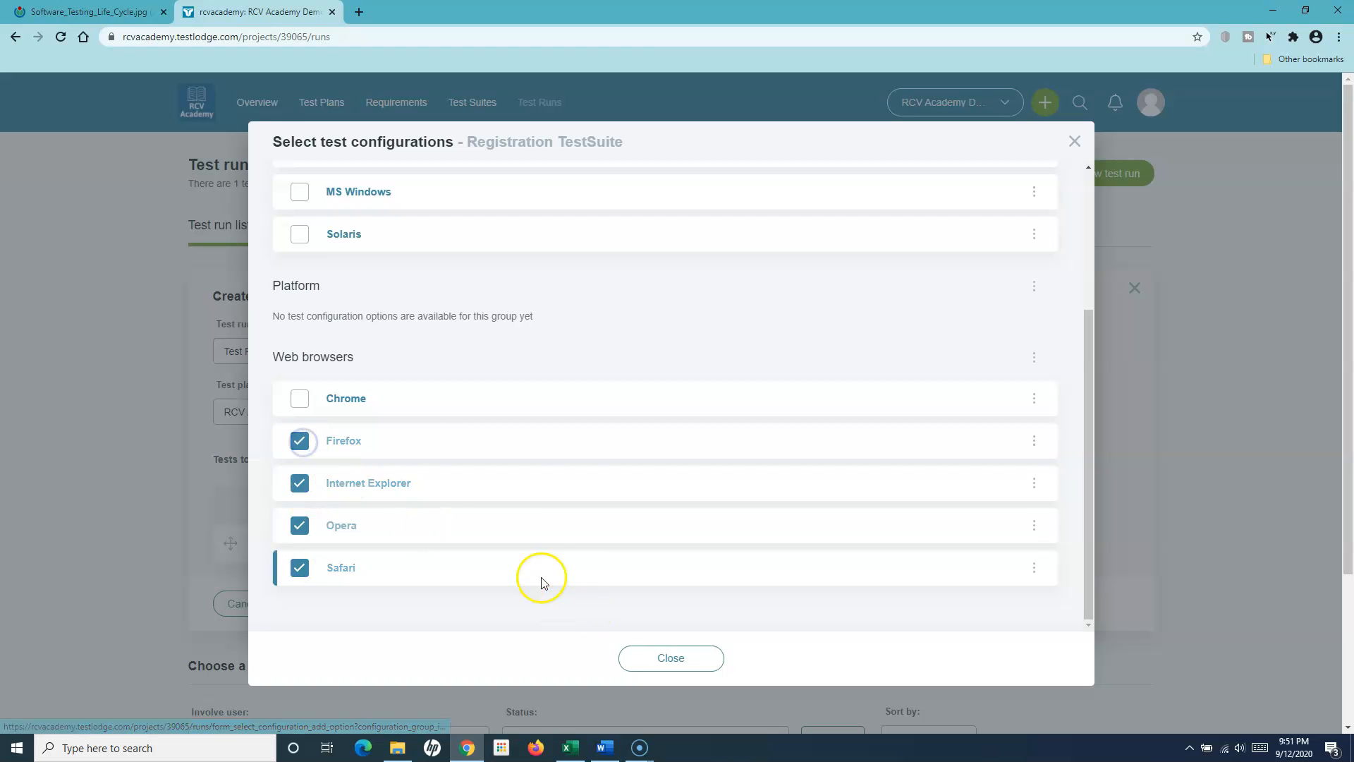
click(670, 658)
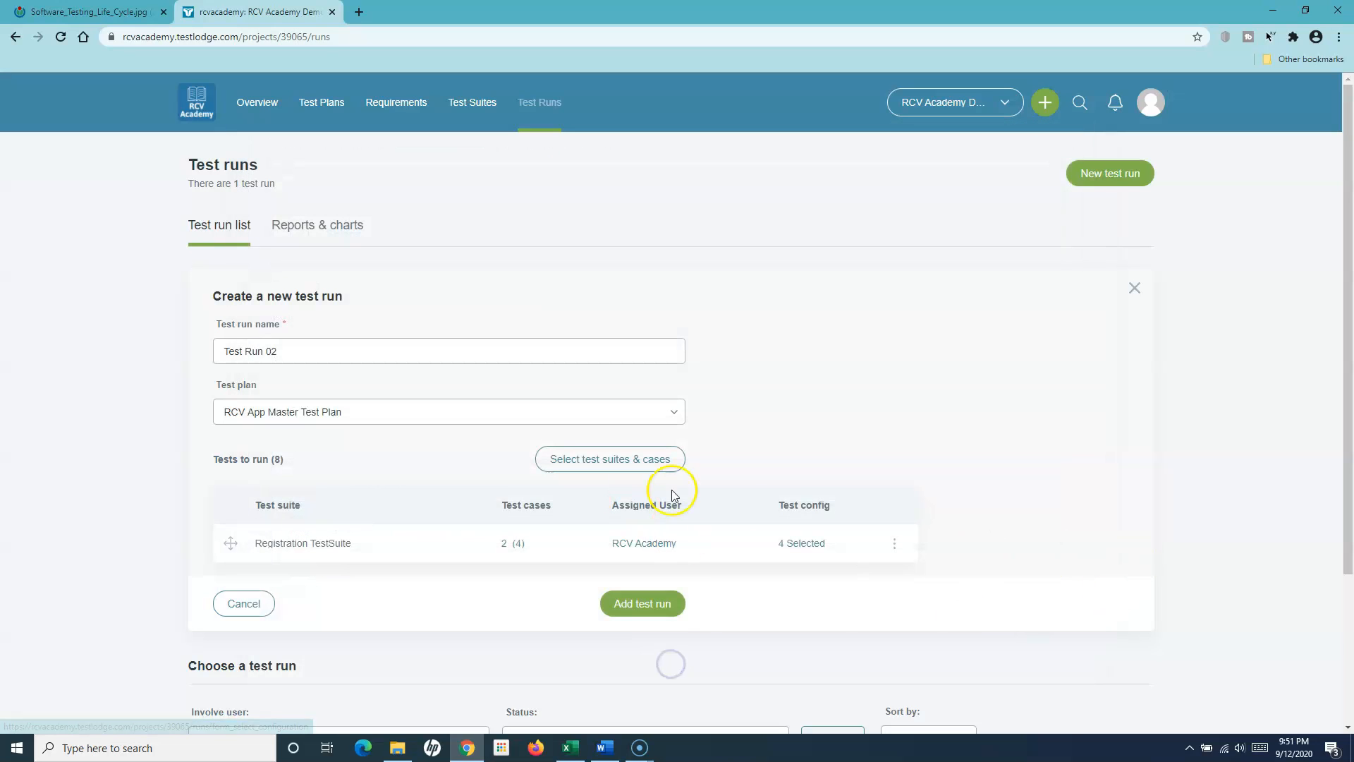
click(642, 605)
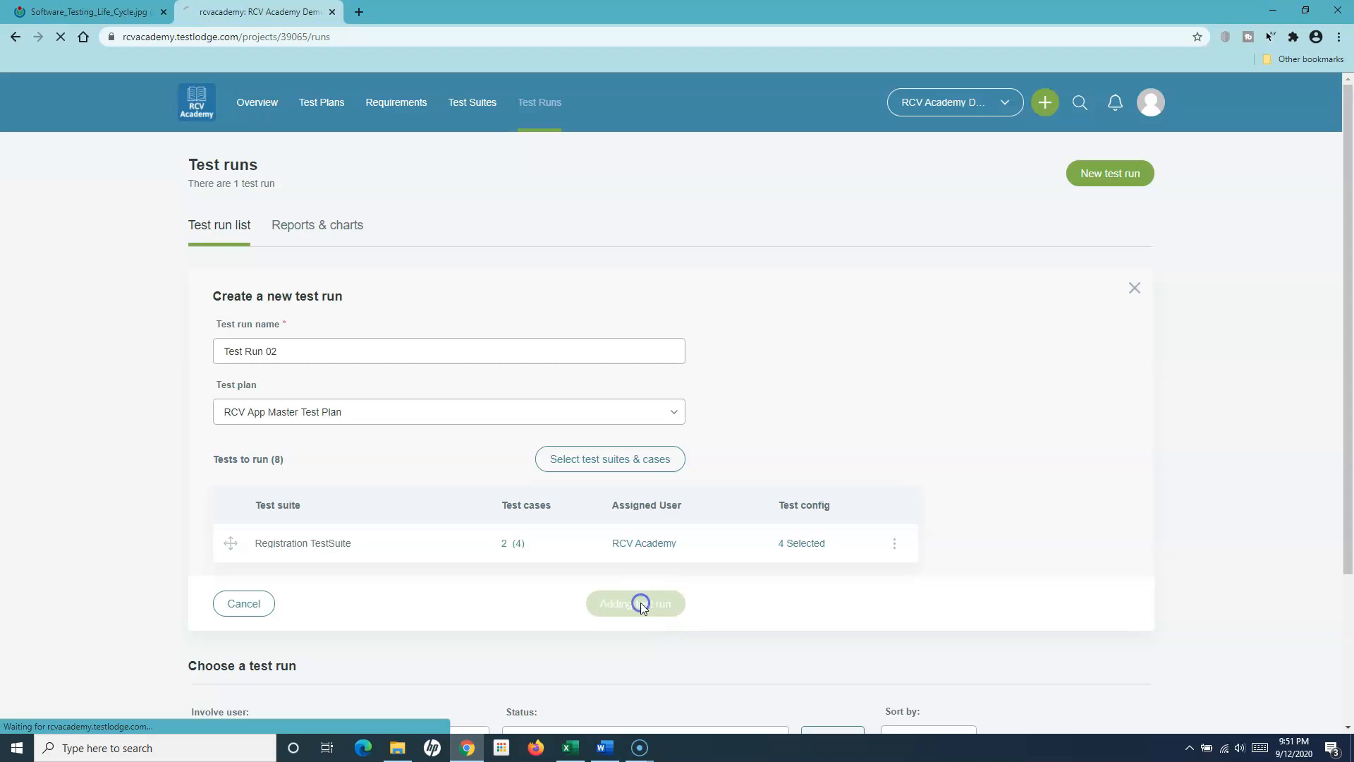
Examine Test Run 02's browser configurations, and check its total test cases in the list of test runs
scroll(521, 557, down, 3)
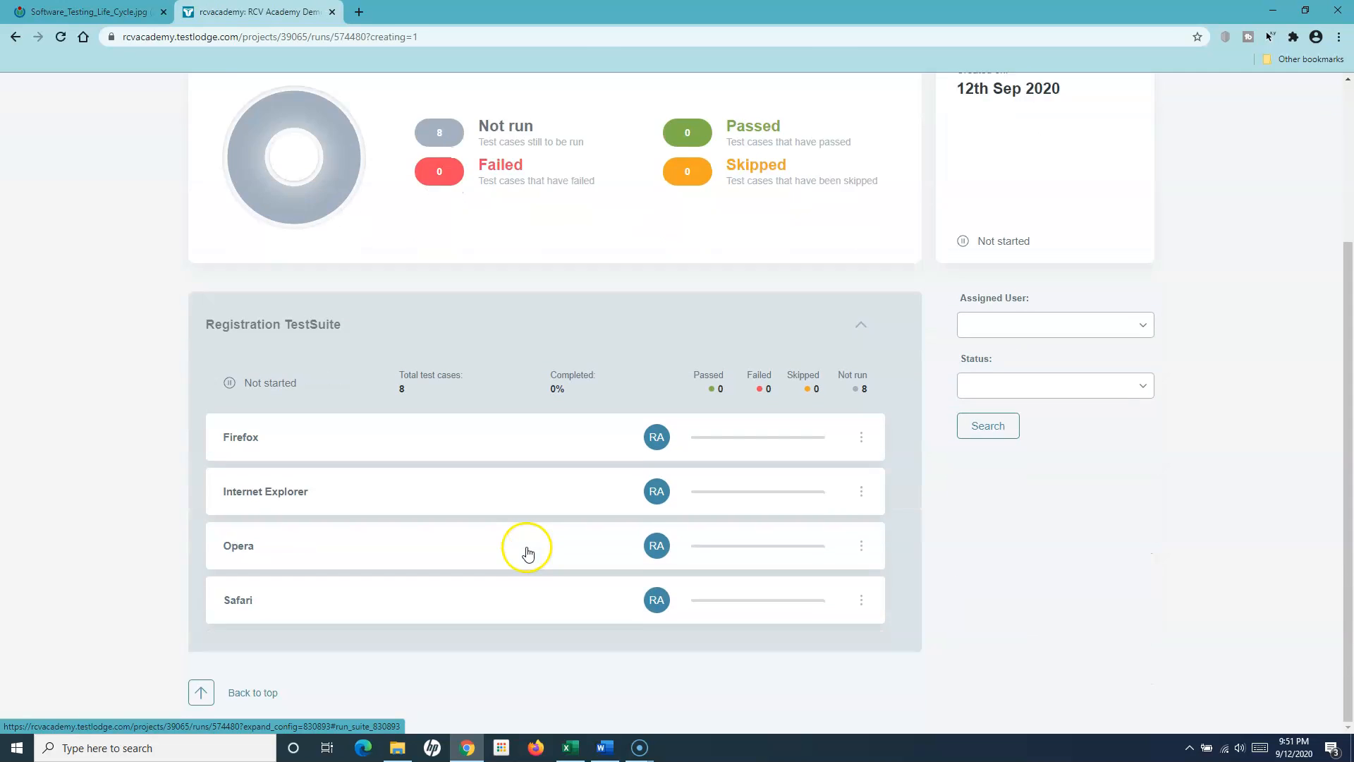
scroll(528, 554, up, 3)
click(550, 102)
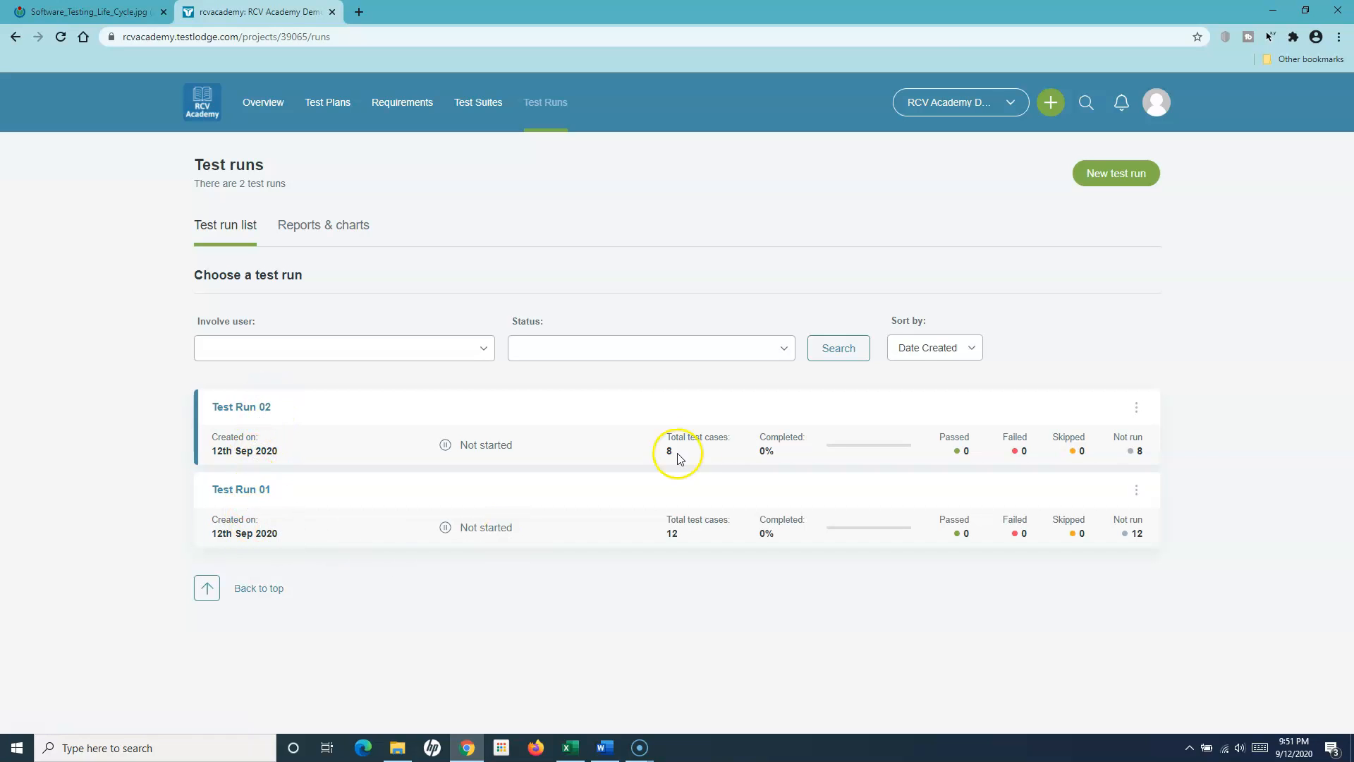
mouse_move(653, 437)
mouse_down()
mouse_move(702, 448)
mouse_move(656, 434)
mouse_up()
click(701, 447)
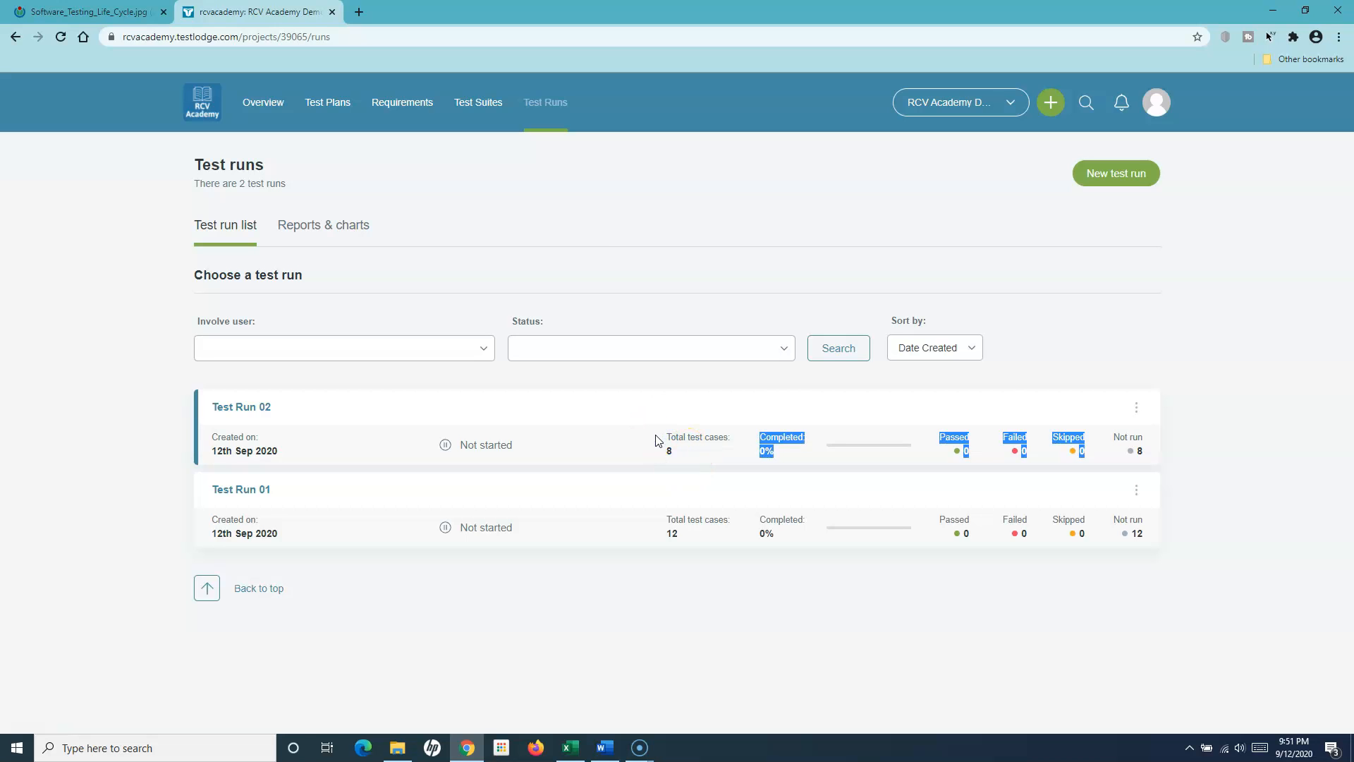
click(717, 446)
drag(662, 432, 677, 447)
click(677, 446)
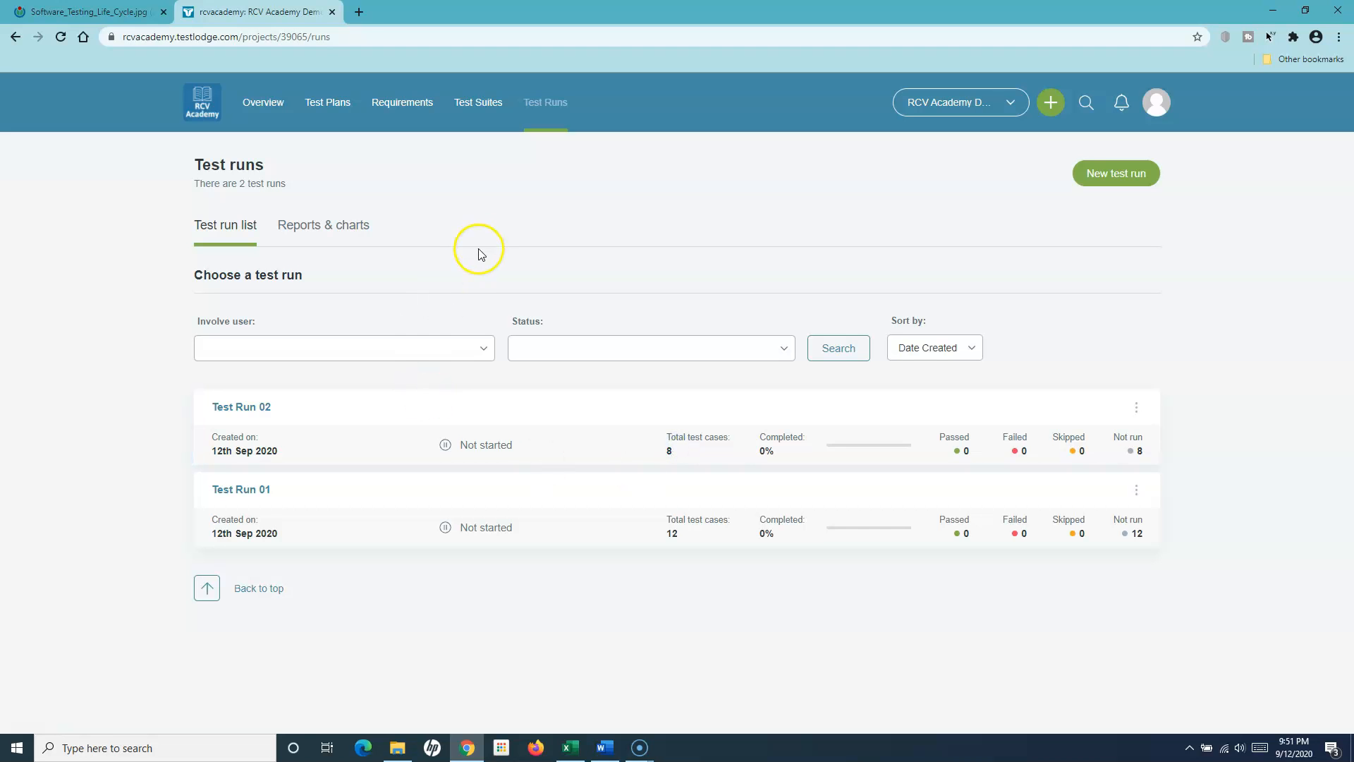
Open Test Run 01 and examine its summary, assigned people and individual test cases
click(255, 492)
scroll(627, 451, down, 3)
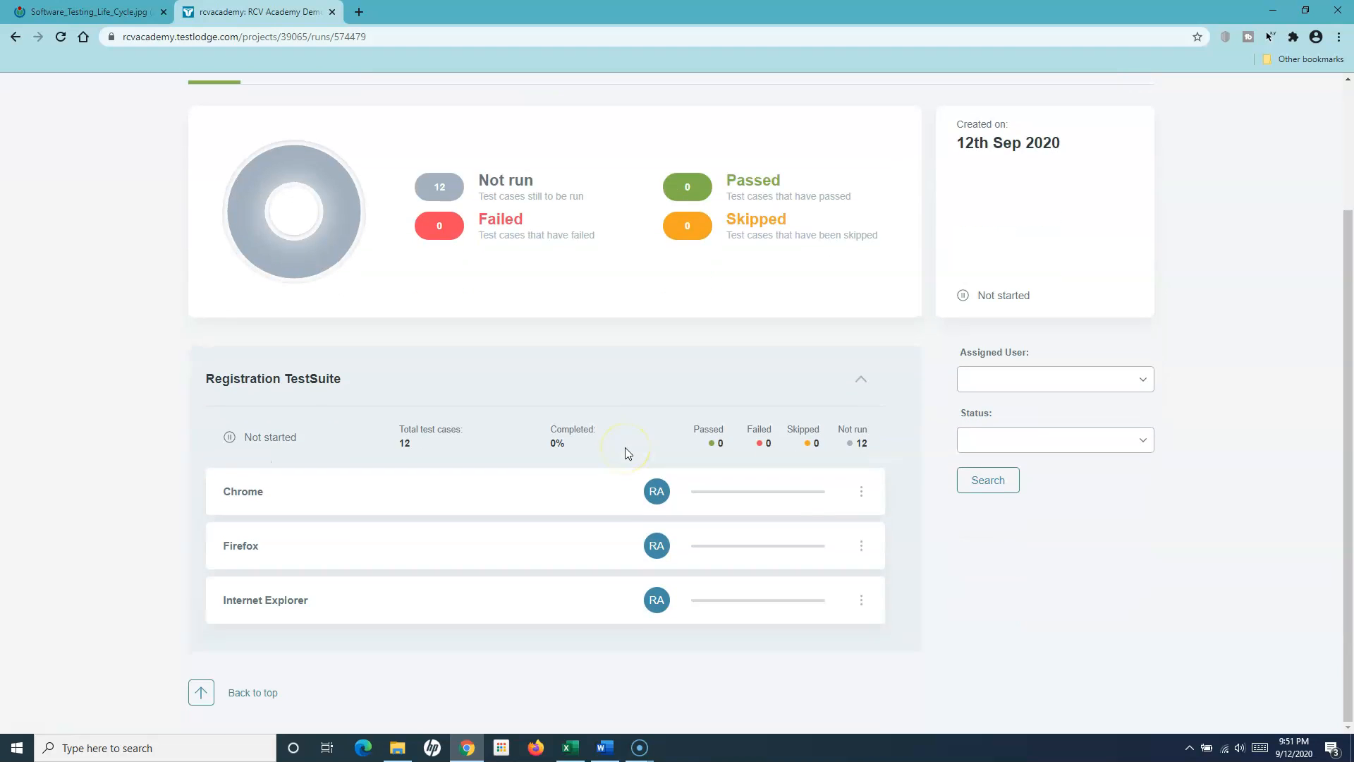
scroll(556, 508, up, 3)
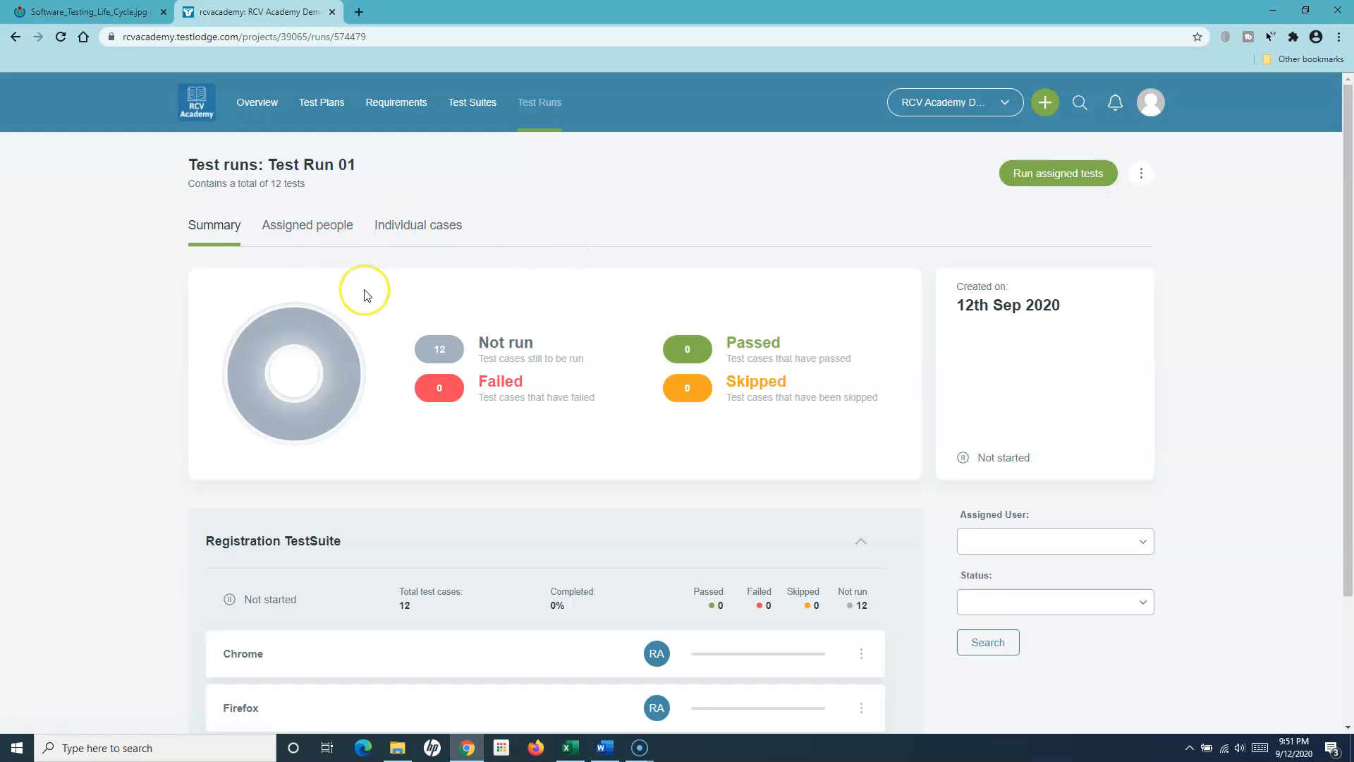
click(345, 224)
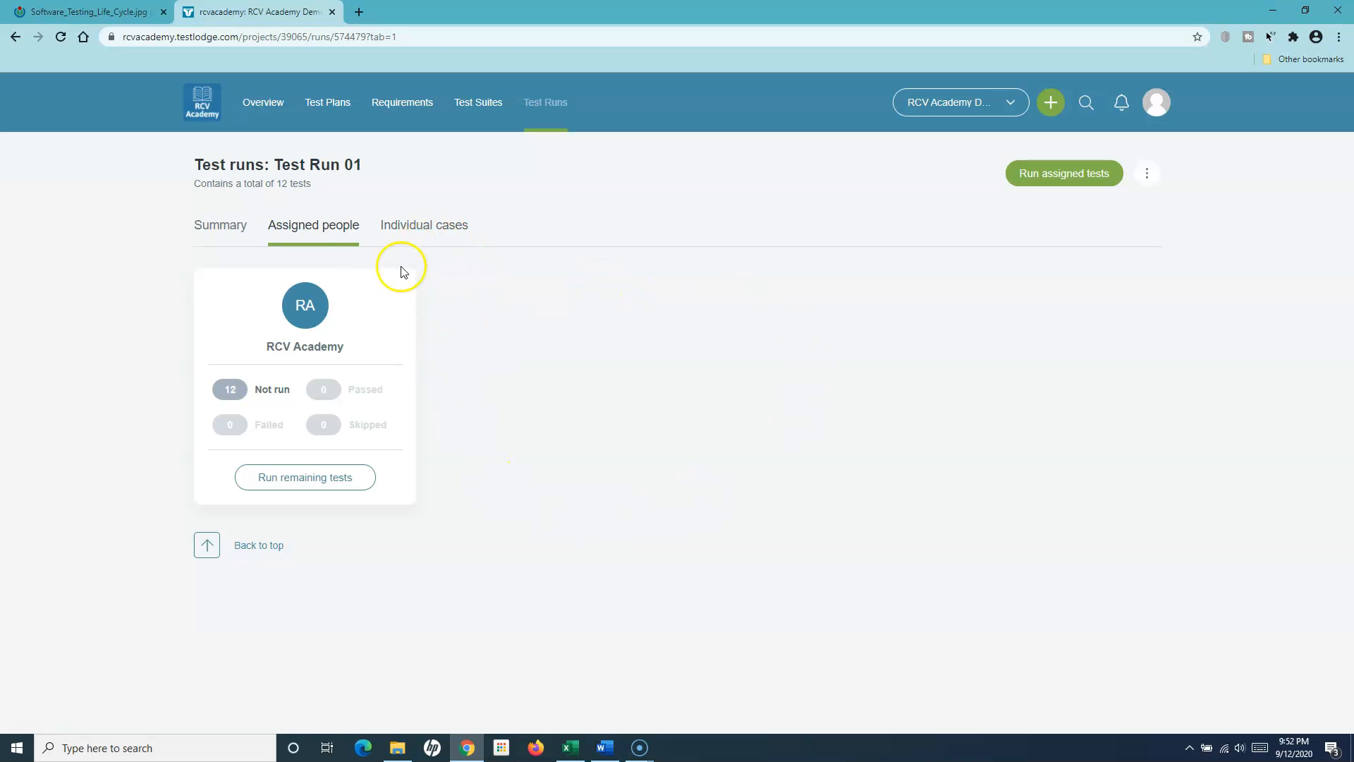
click(453, 227)
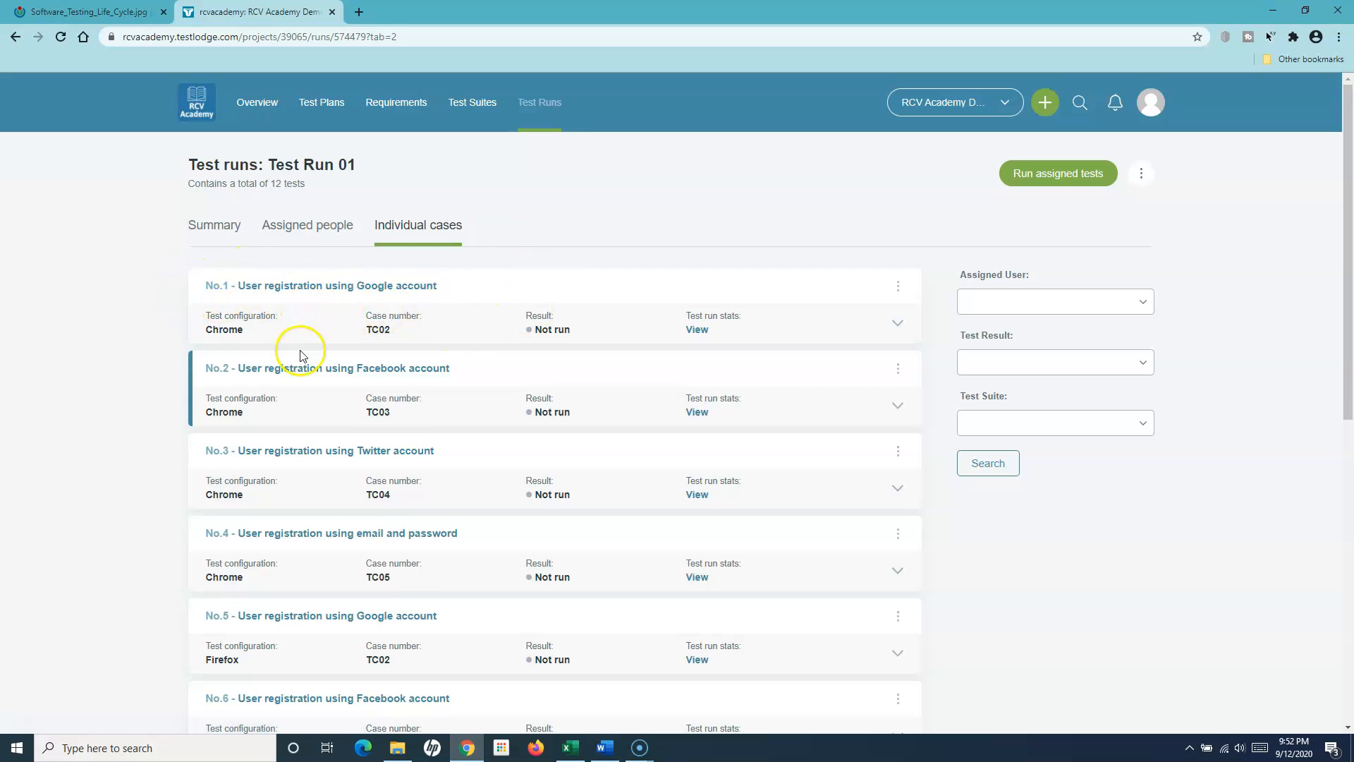
scroll(578, 527, down, 1)
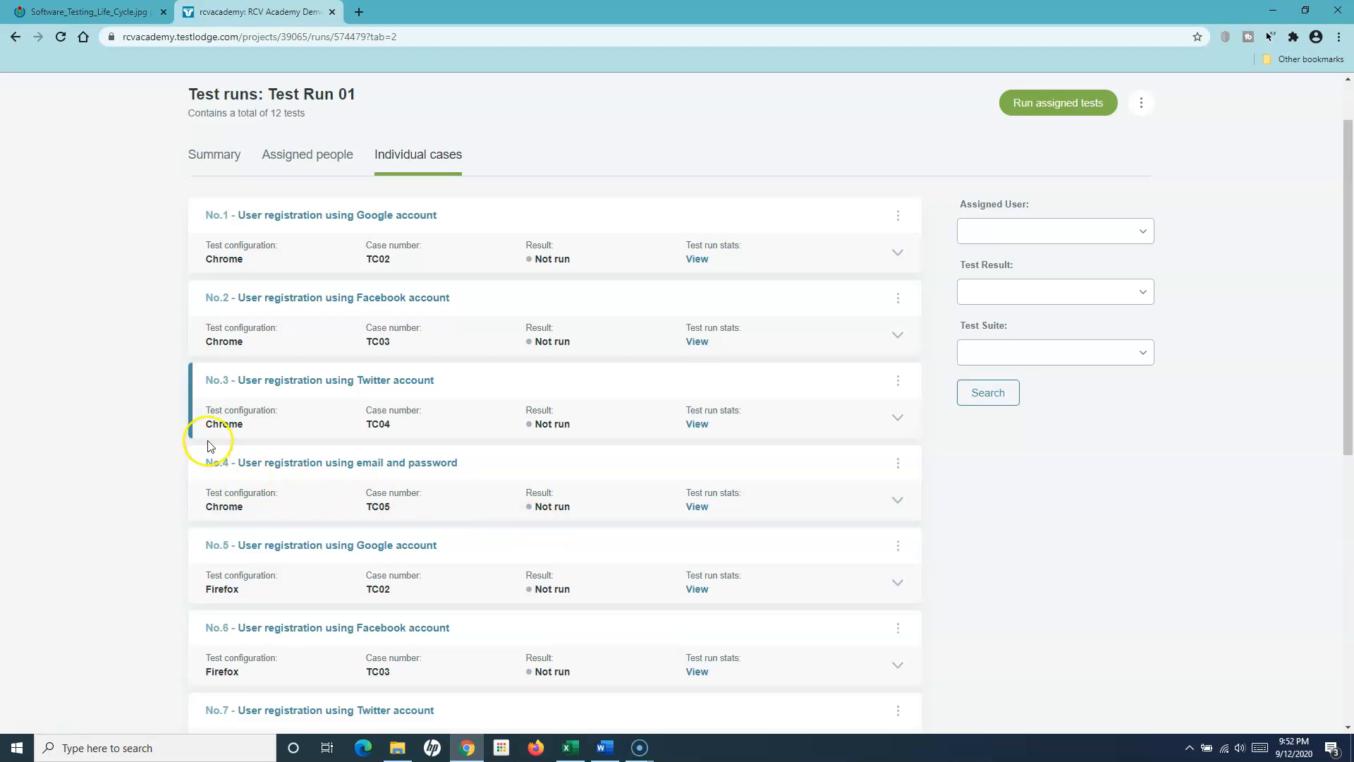
scroll(272, 529, down, 4)
scroll(586, 640, down, 3)
scroll(586, 640, up, 8)
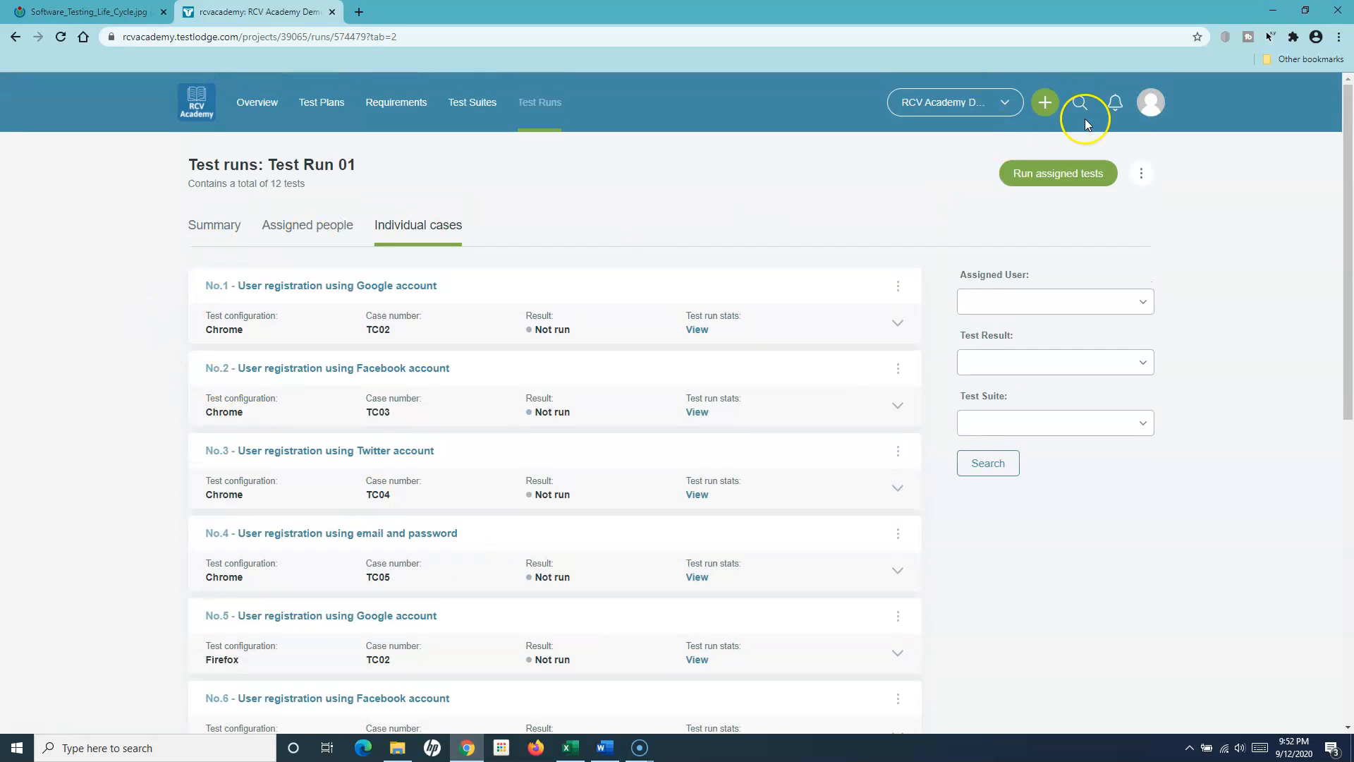
Return to Test Run 01's summary and start running the assigned tests
click(216, 225)
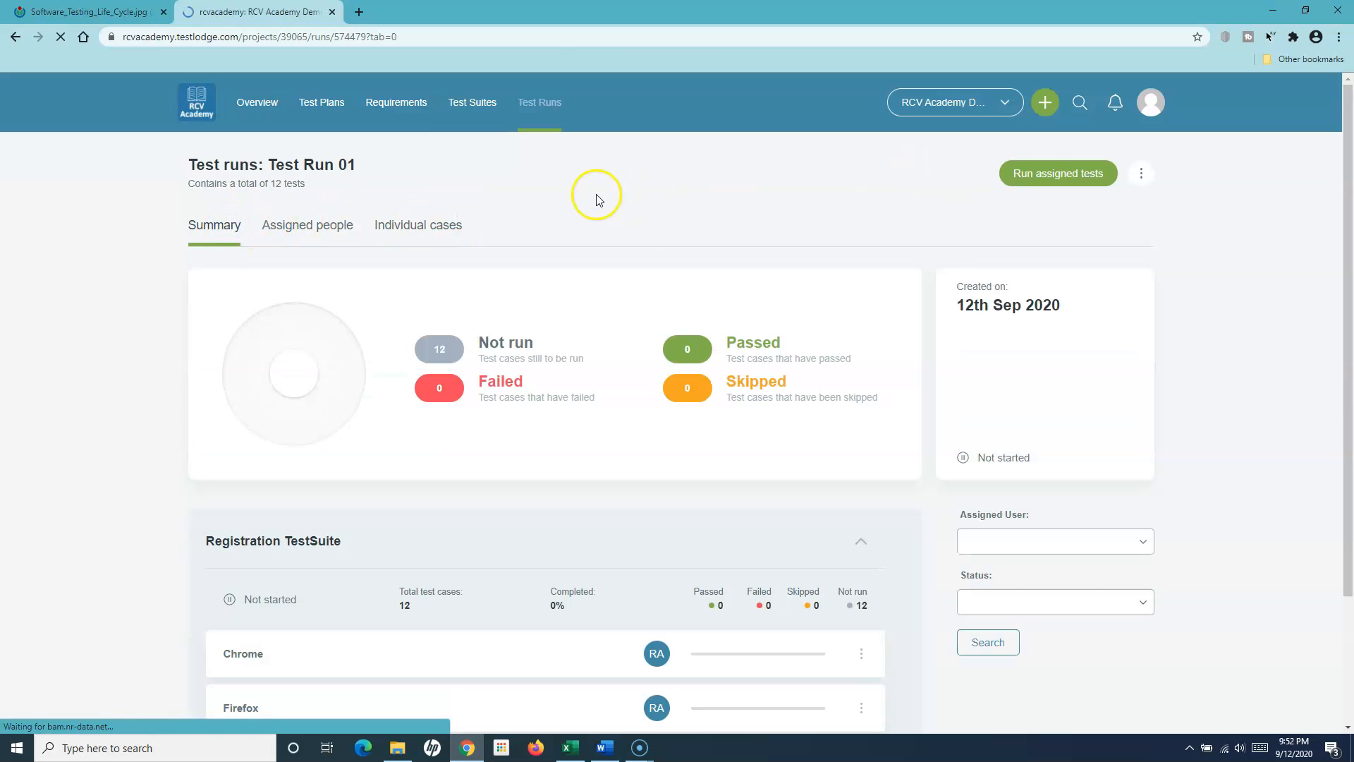
click(1064, 174)
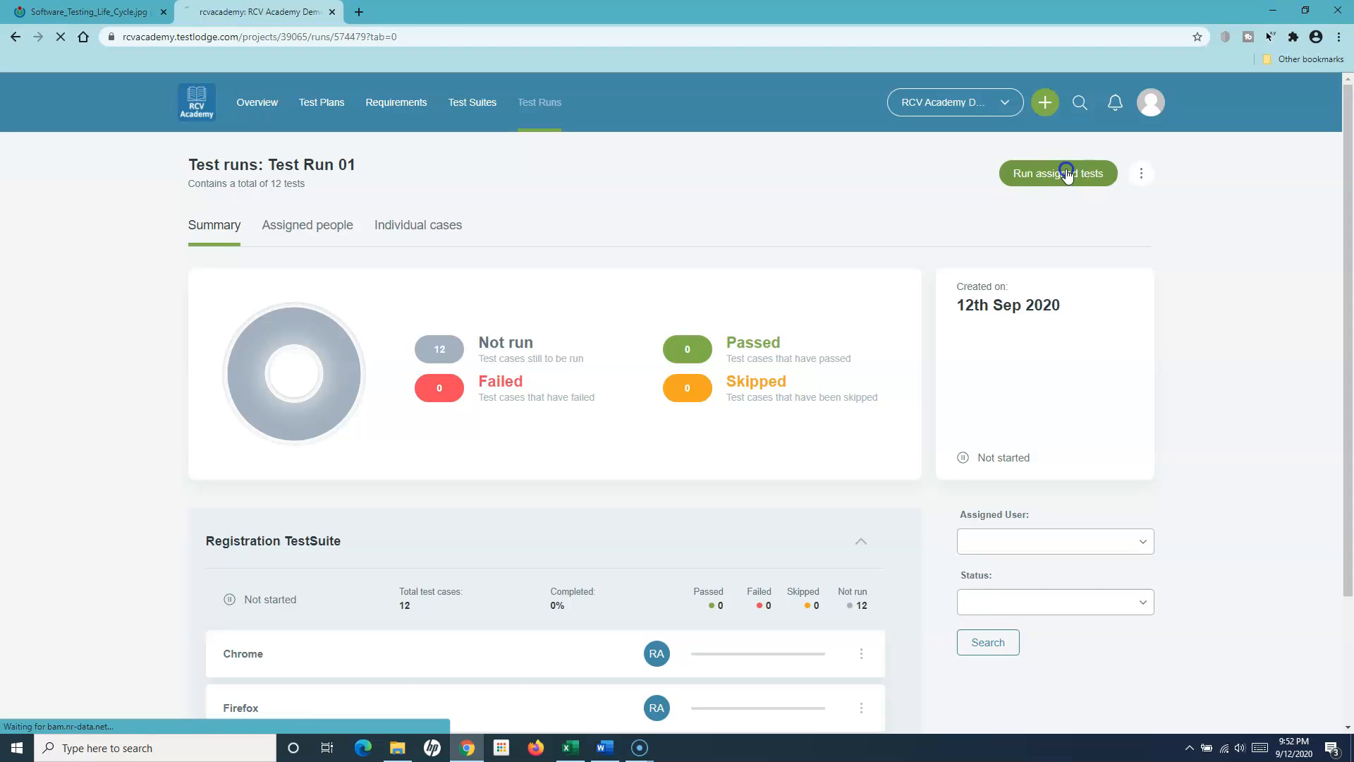
scroll(593, 426, down, 3)
scroll(594, 426, up, 3)
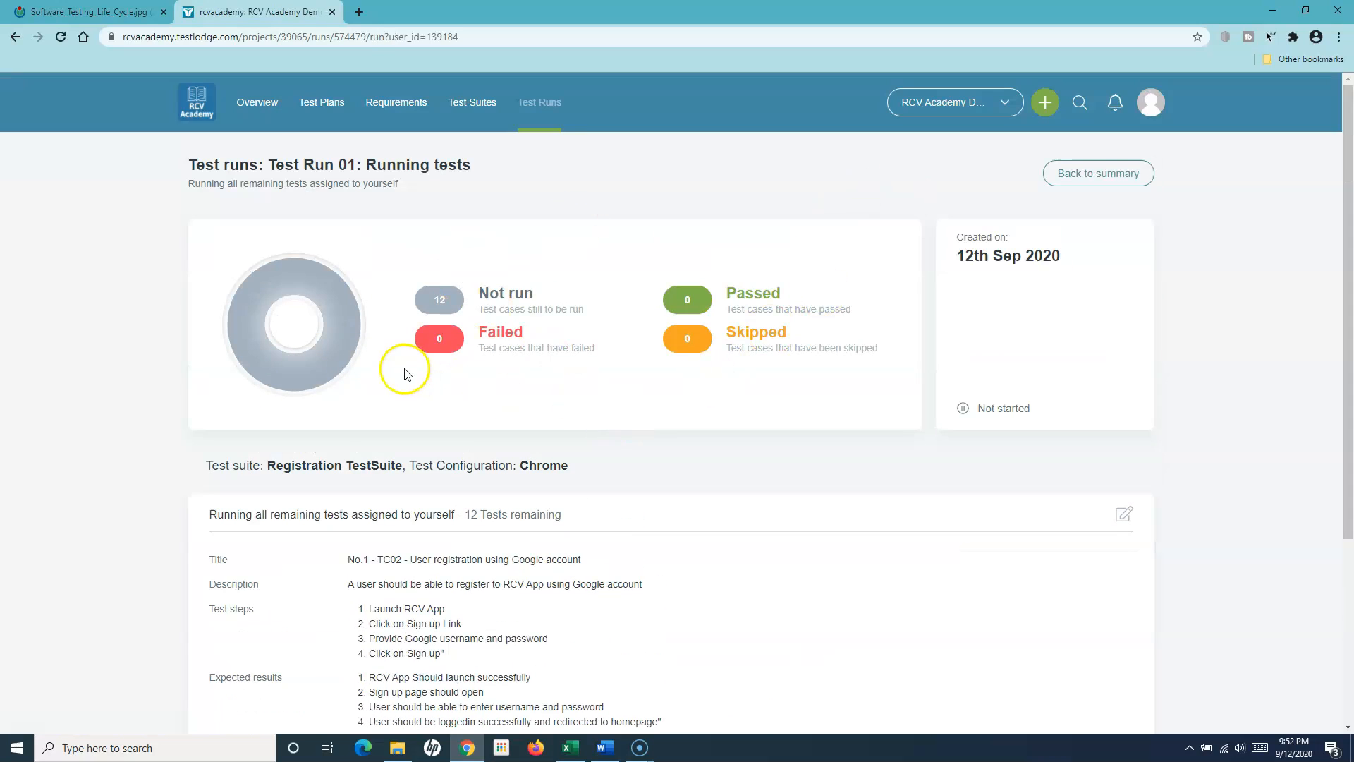
scroll(797, 489, down, 2)
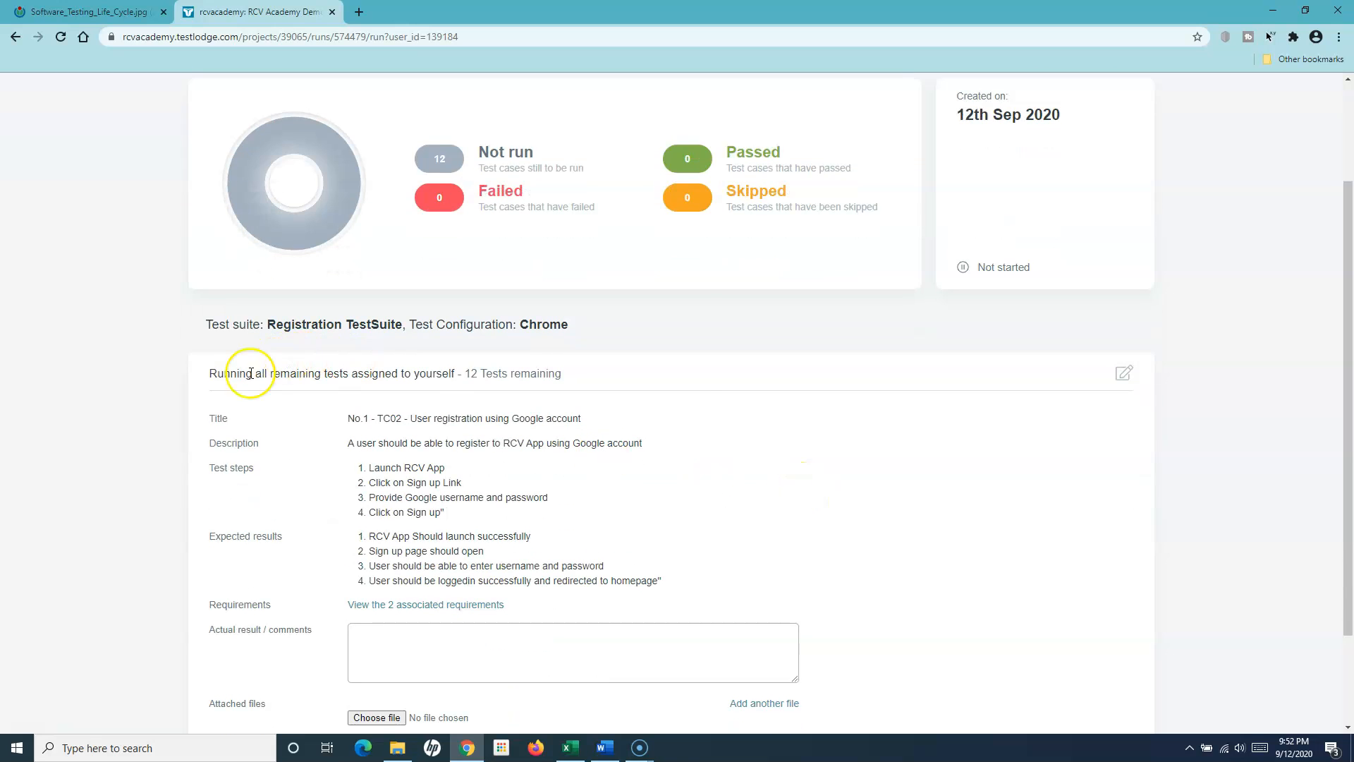
scroll(246, 377, down, 1)
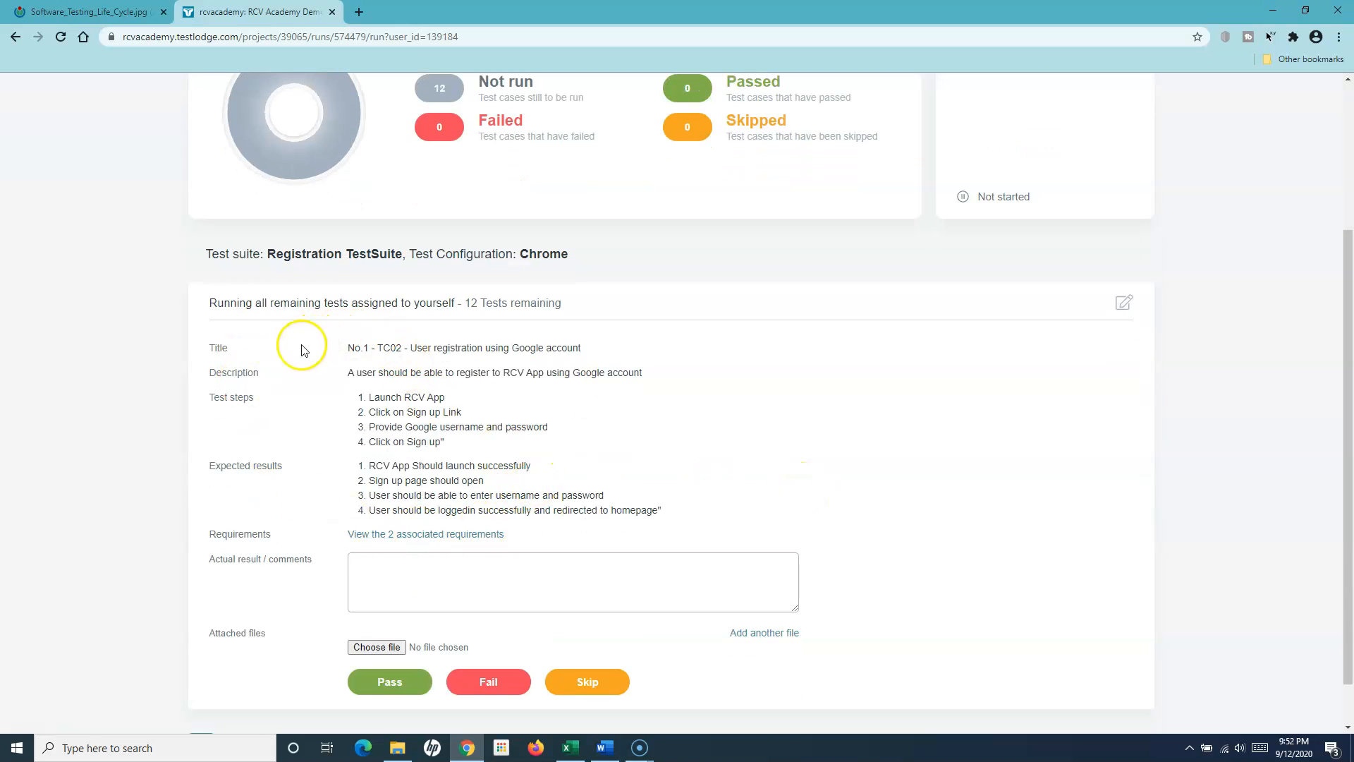
Examine the title, description, test steps and expected results of test case TC02, user registration using Google account
drag(201, 347, 616, 348)
click(616, 348)
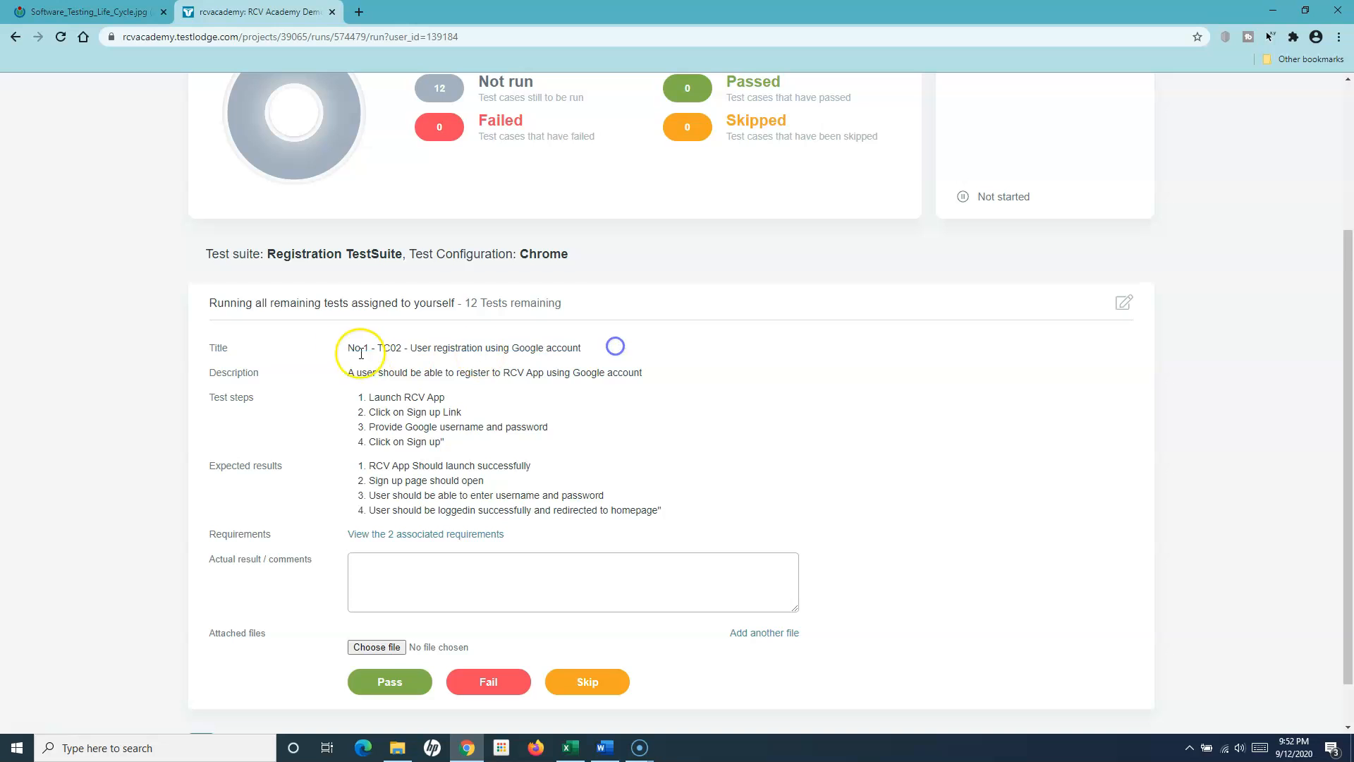
drag(341, 374, 488, 449)
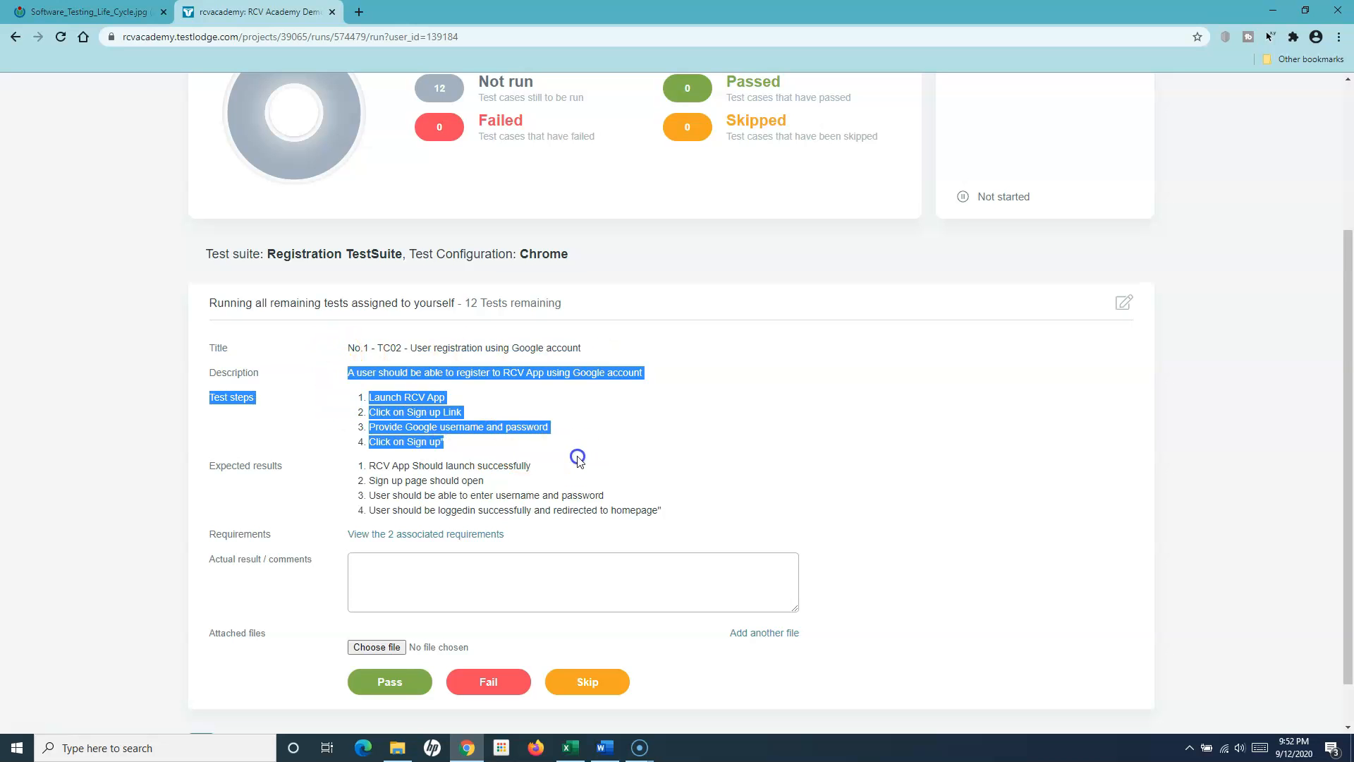
drag(303, 463, 682, 519)
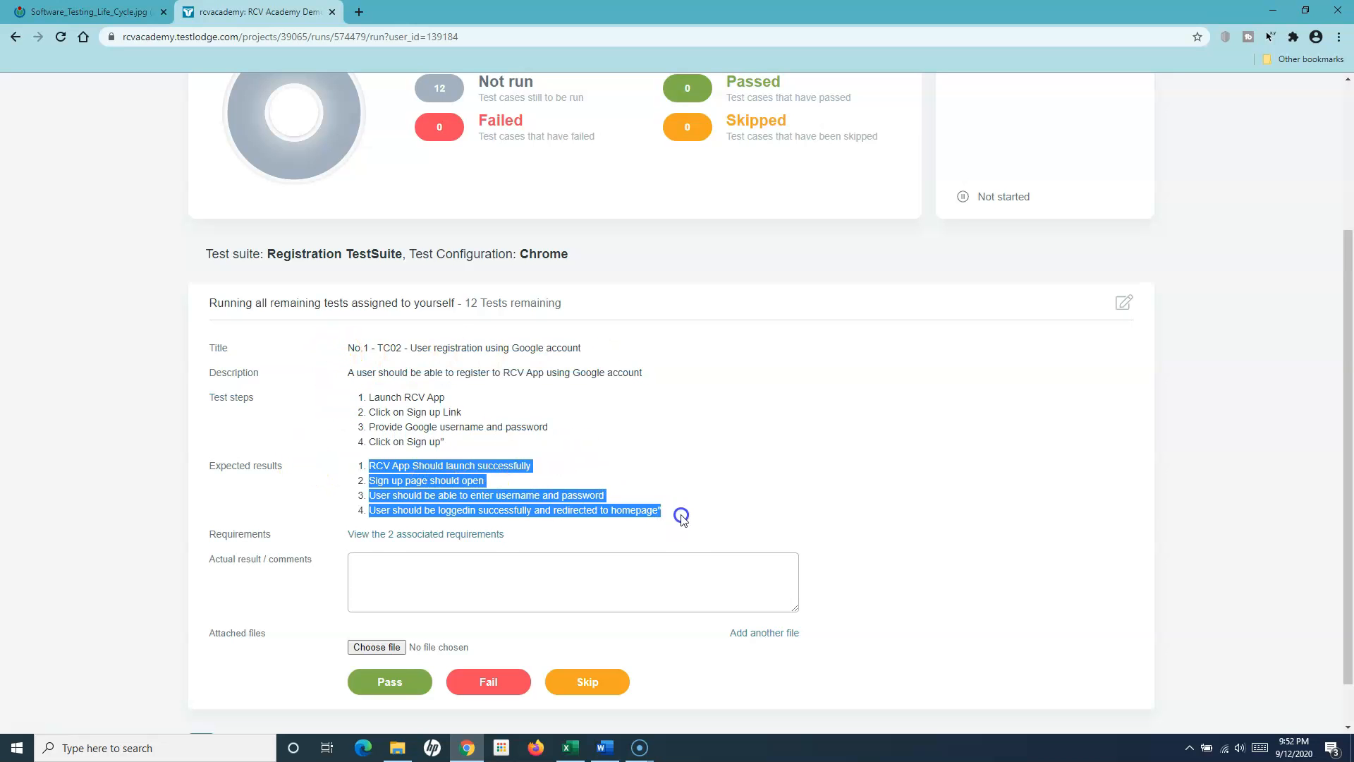
click(419, 502)
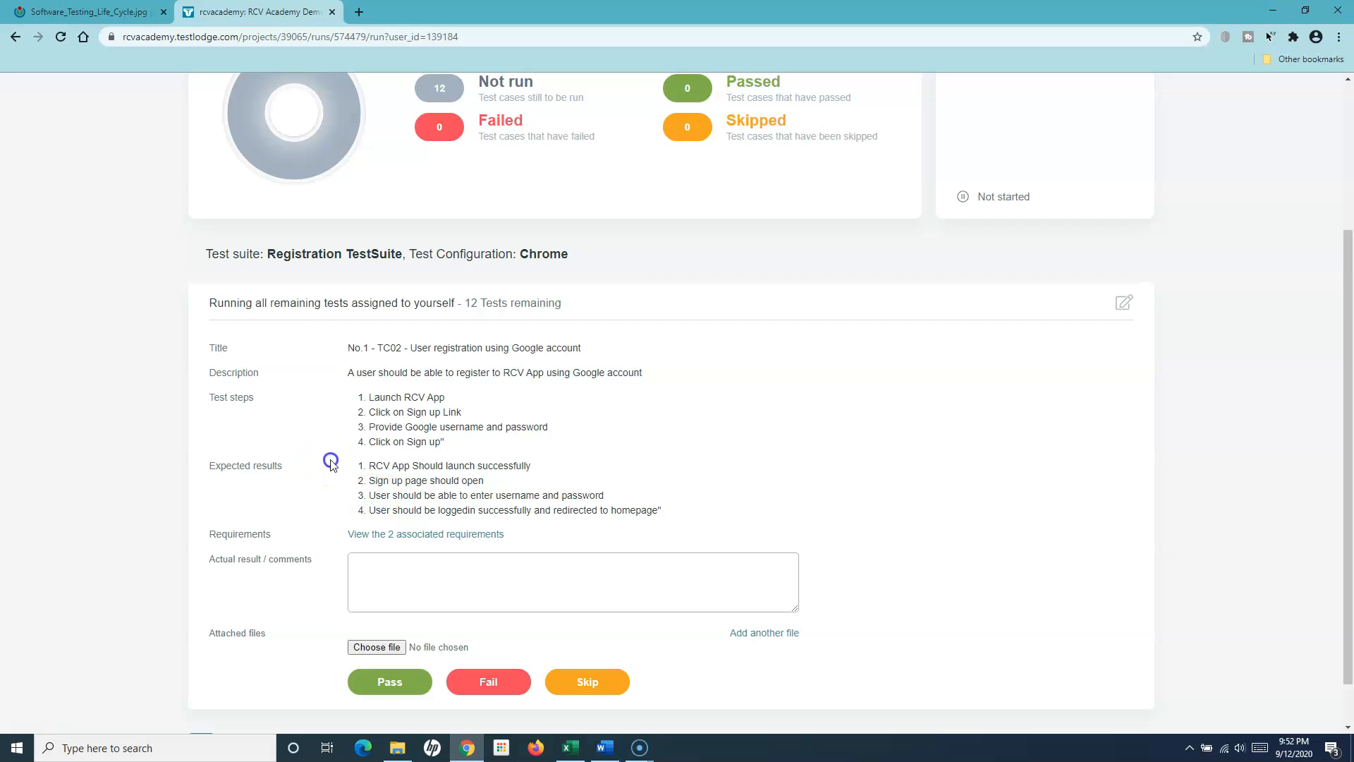
drag(331, 463, 675, 523)
click(524, 468)
scroll(557, 490, down, 1)
Mark the Google account registration test TC02 on Chrome as passed, and check the run's passed count
click(359, 525)
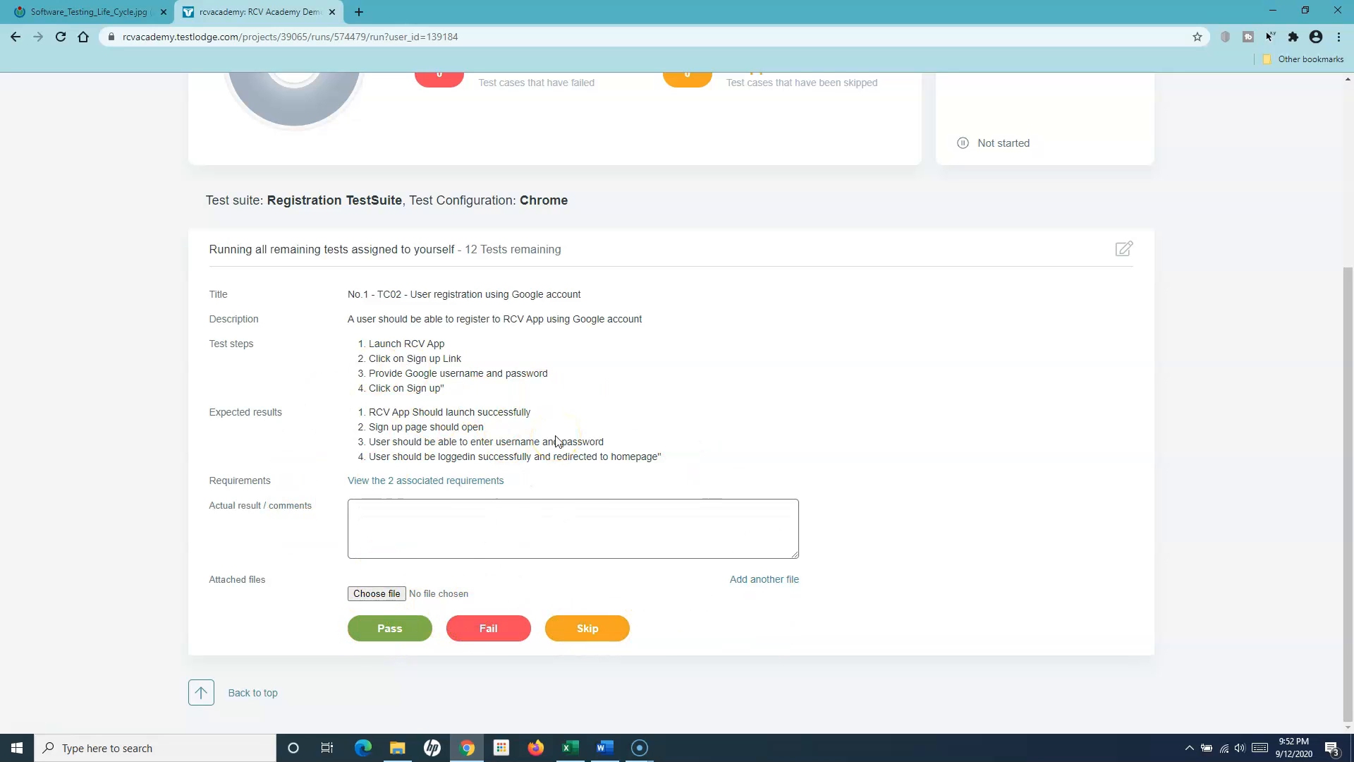
drag(531, 198, 578, 201)
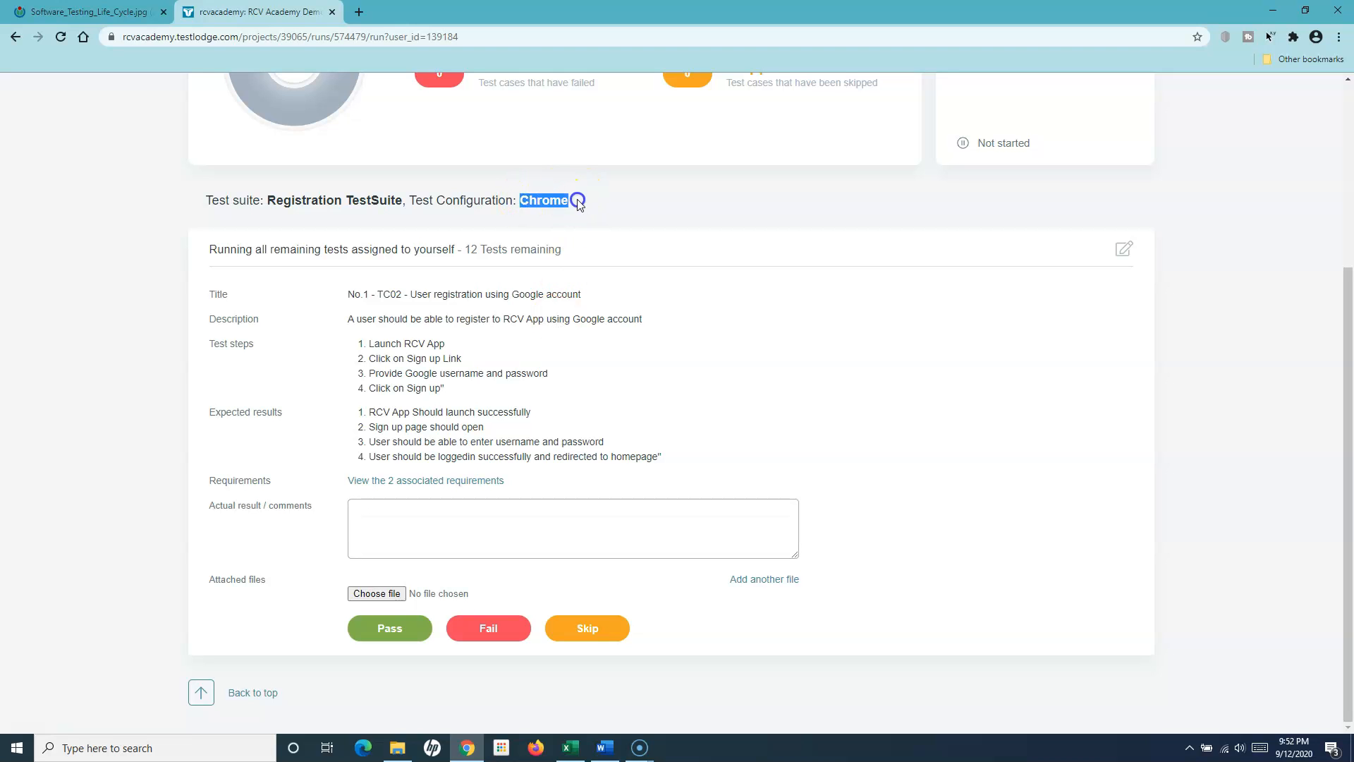
click(382, 630)
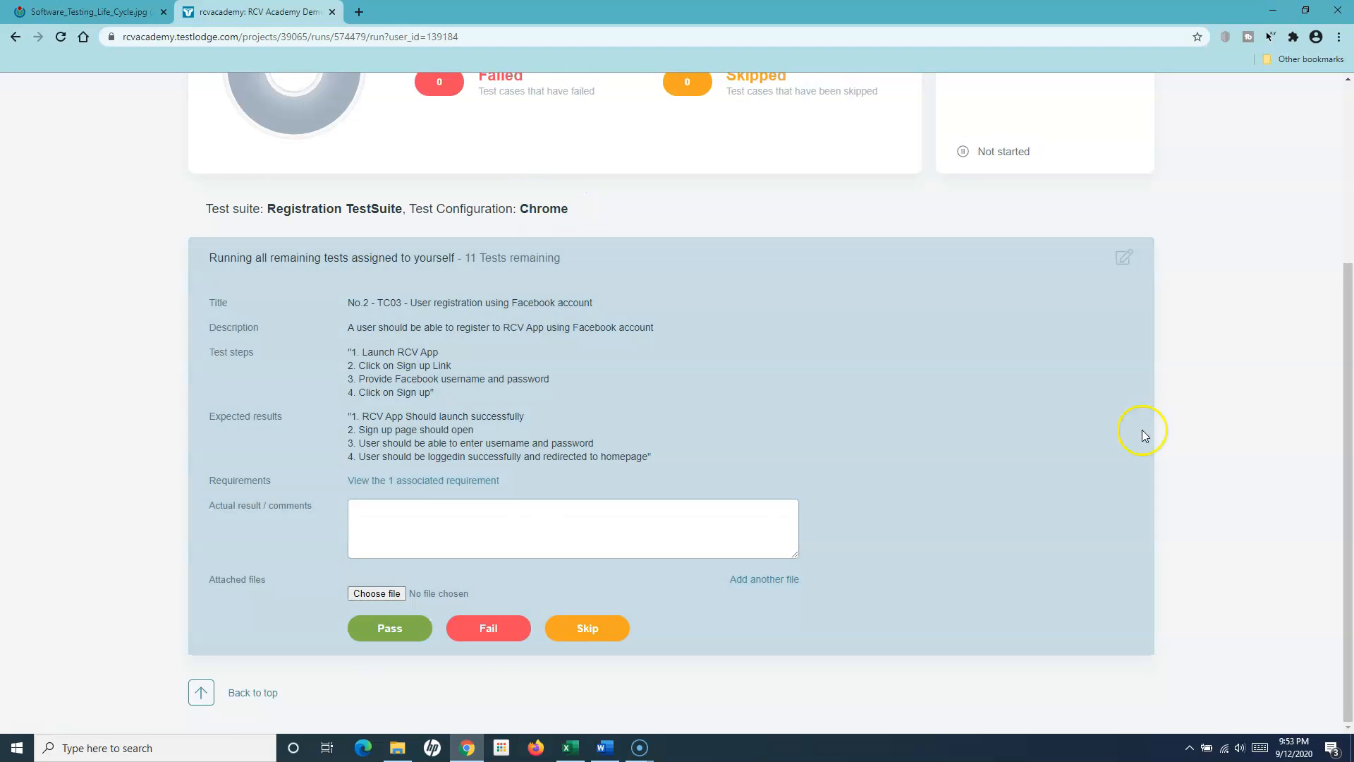
scroll(522, 497, up, 4)
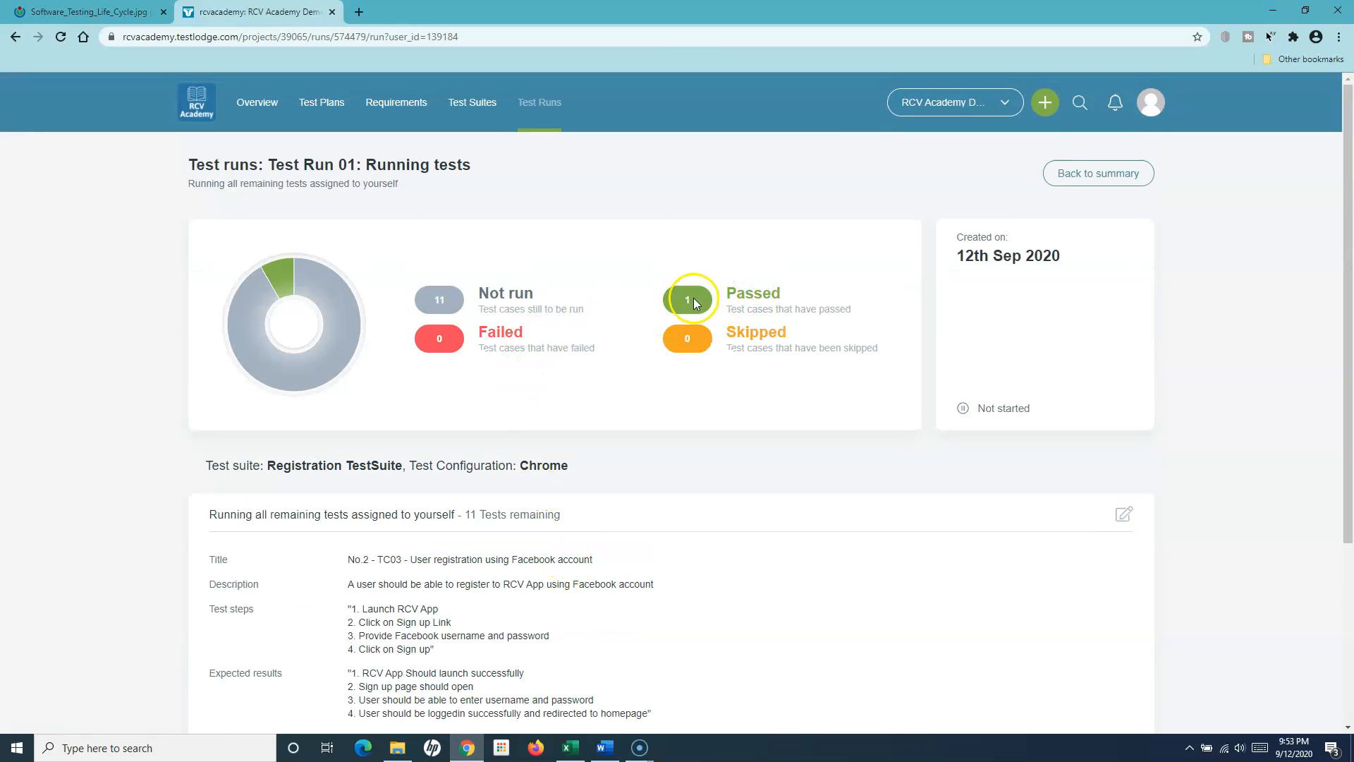
drag(724, 292, 832, 308)
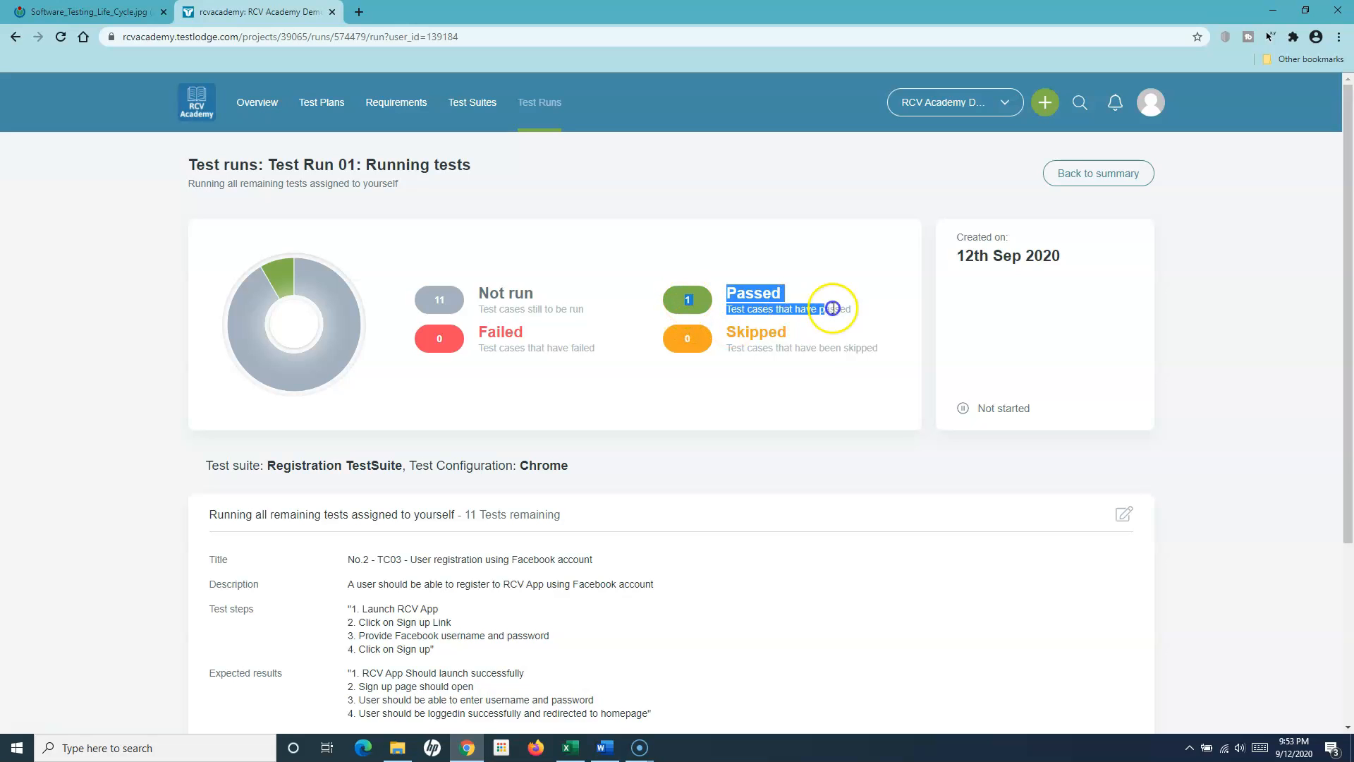
click(856, 313)
Mark the Facebook account registration test TC03 on Chrome as failed without entering a comment
scroll(704, 517, down, 3)
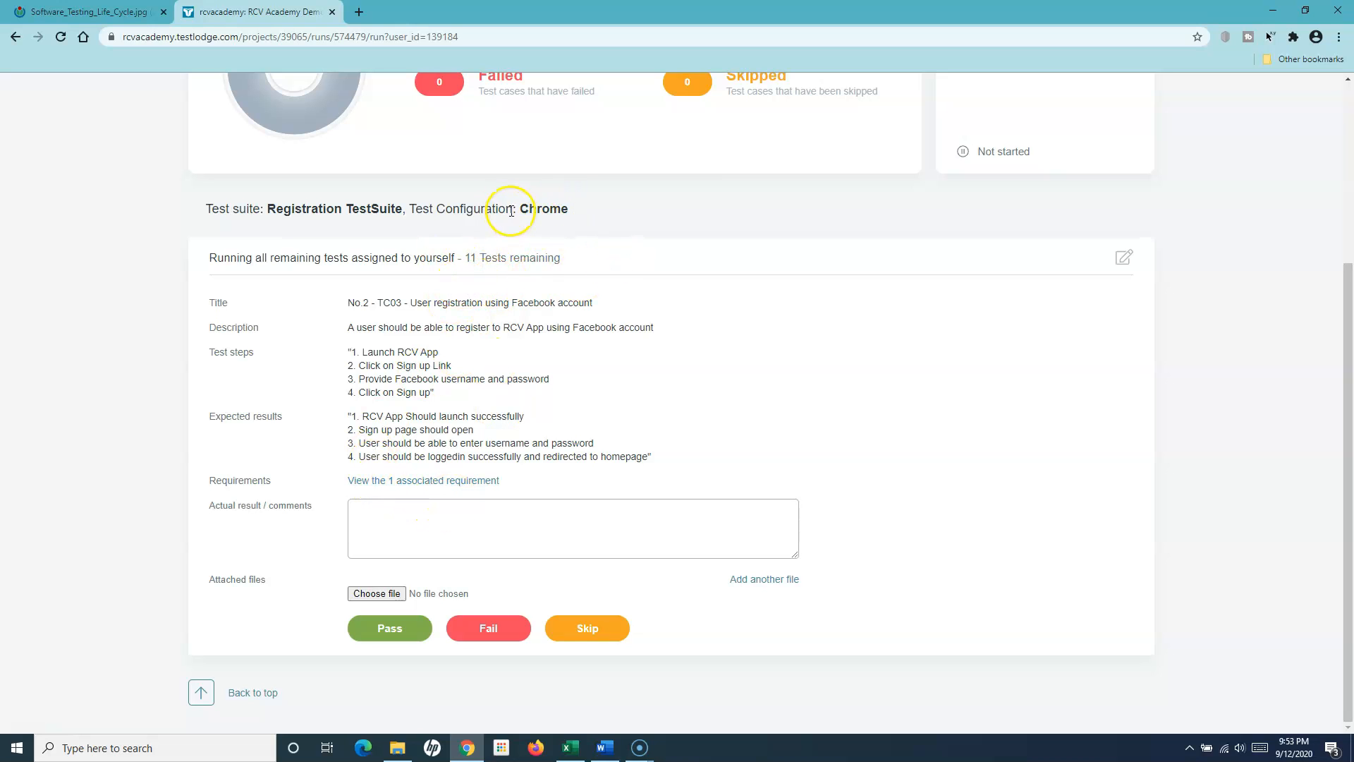
click(421, 520)
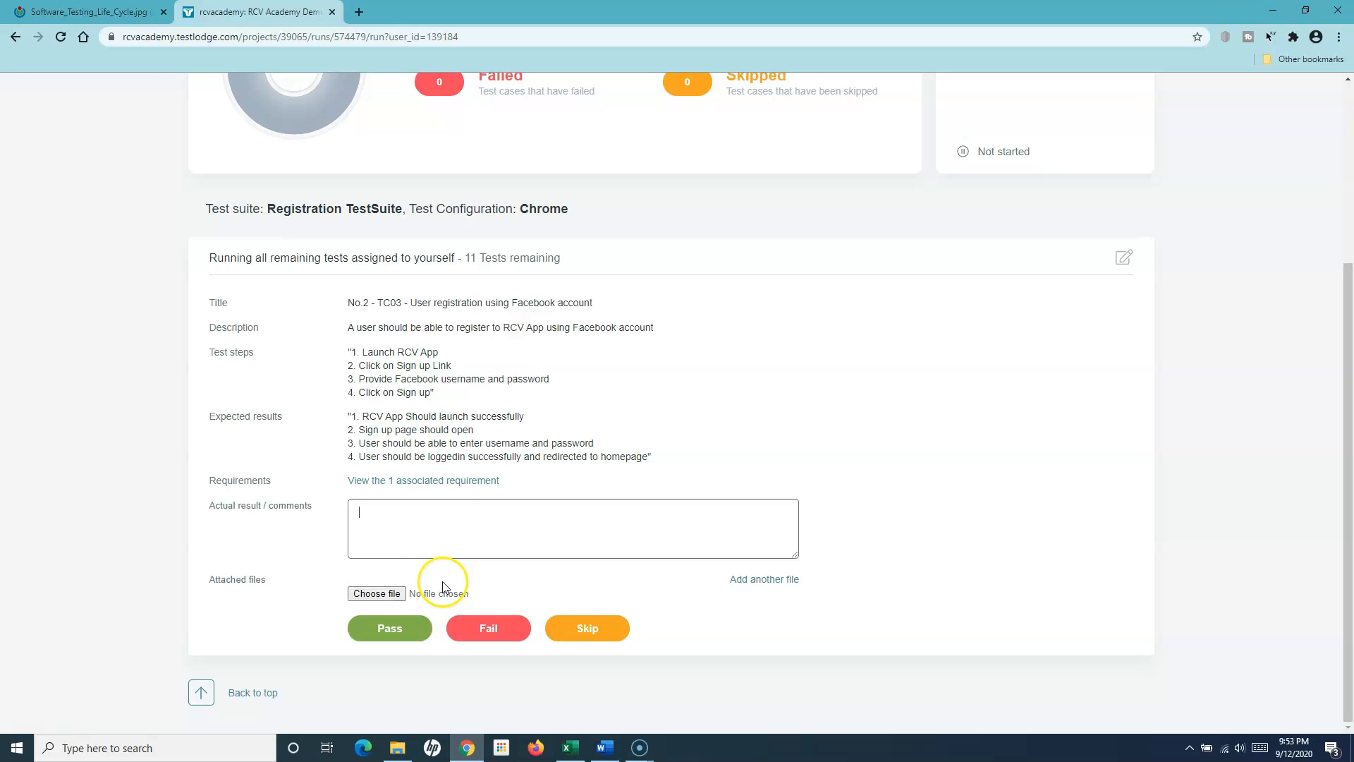
click(490, 629)
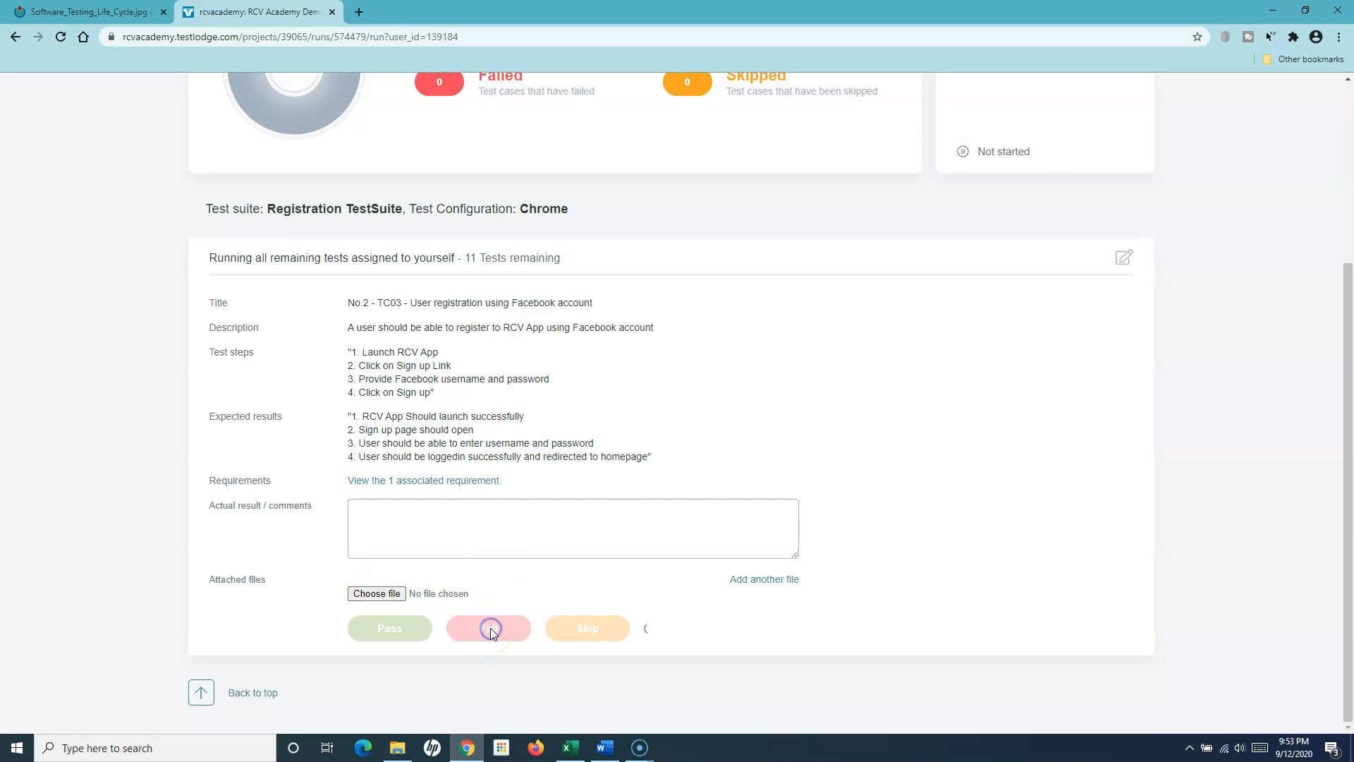
Check Test Run 01's result counts, and mark the Twitter account registration test TC04 on Chrome as skipped
scroll(608, 467, up, 3)
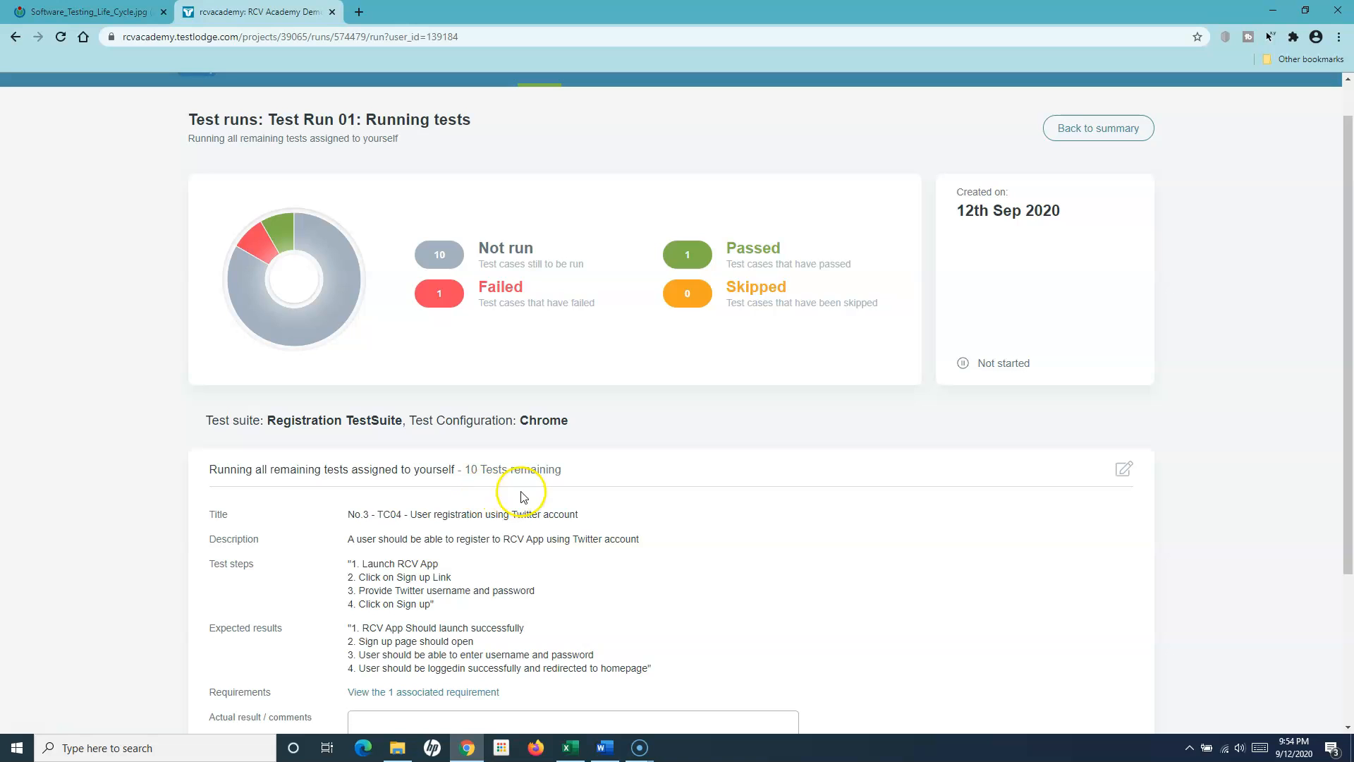
scroll(451, 579, down, 2)
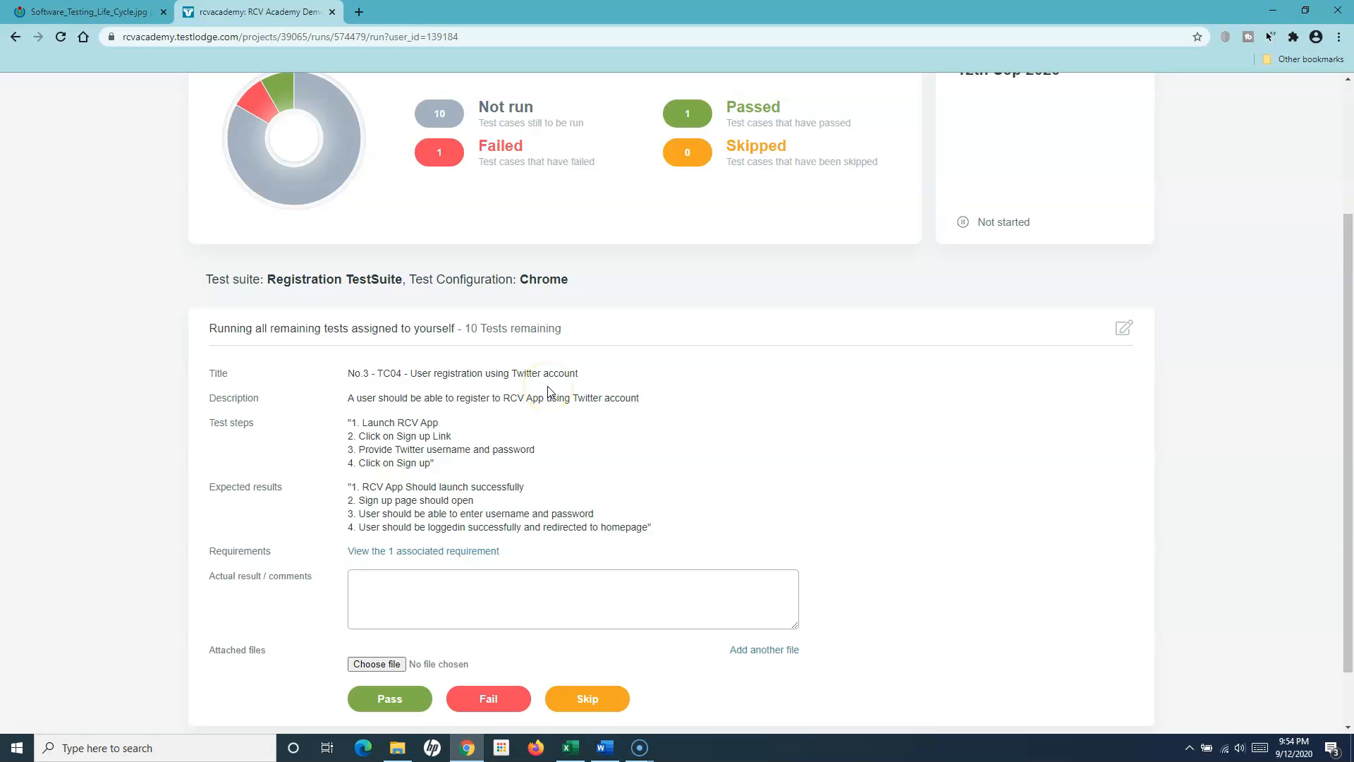
scroll(371, 457, up, 1)
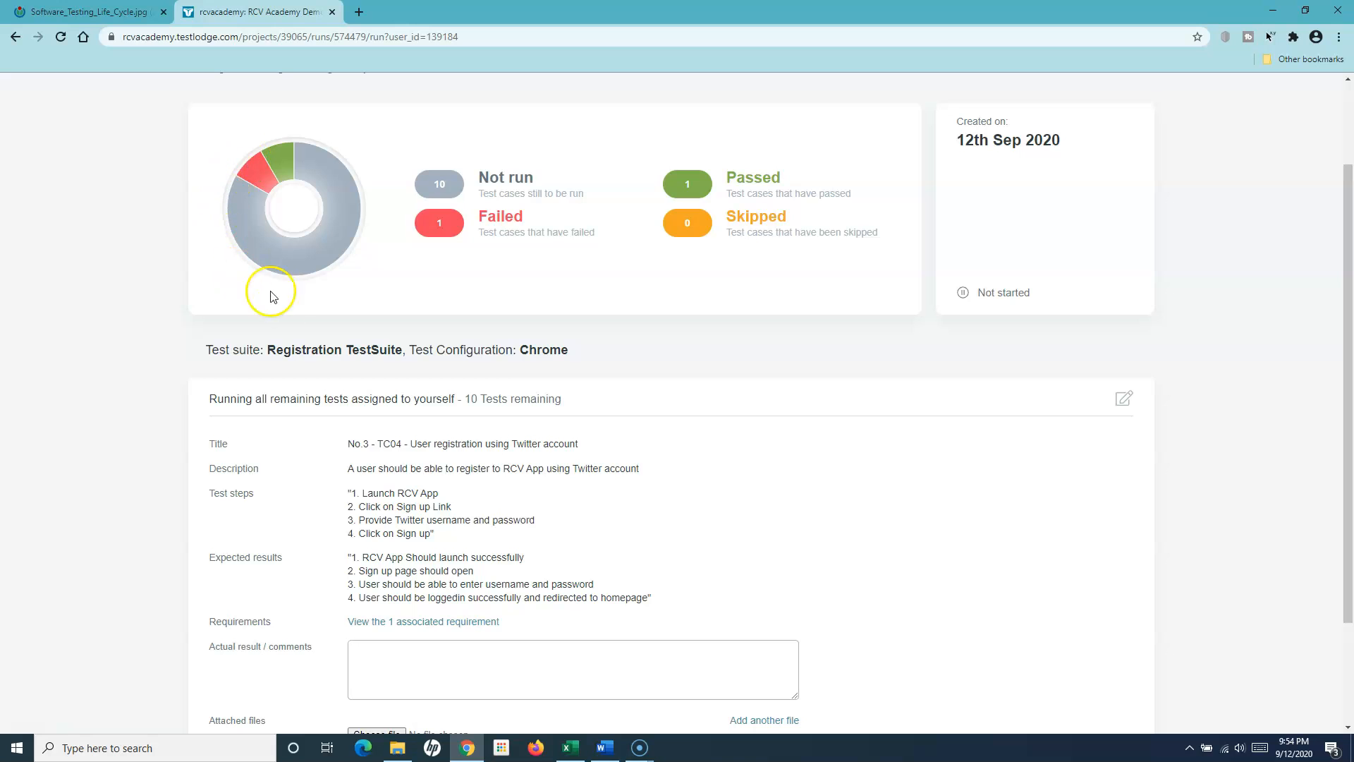
scroll(486, 333, up, 2)
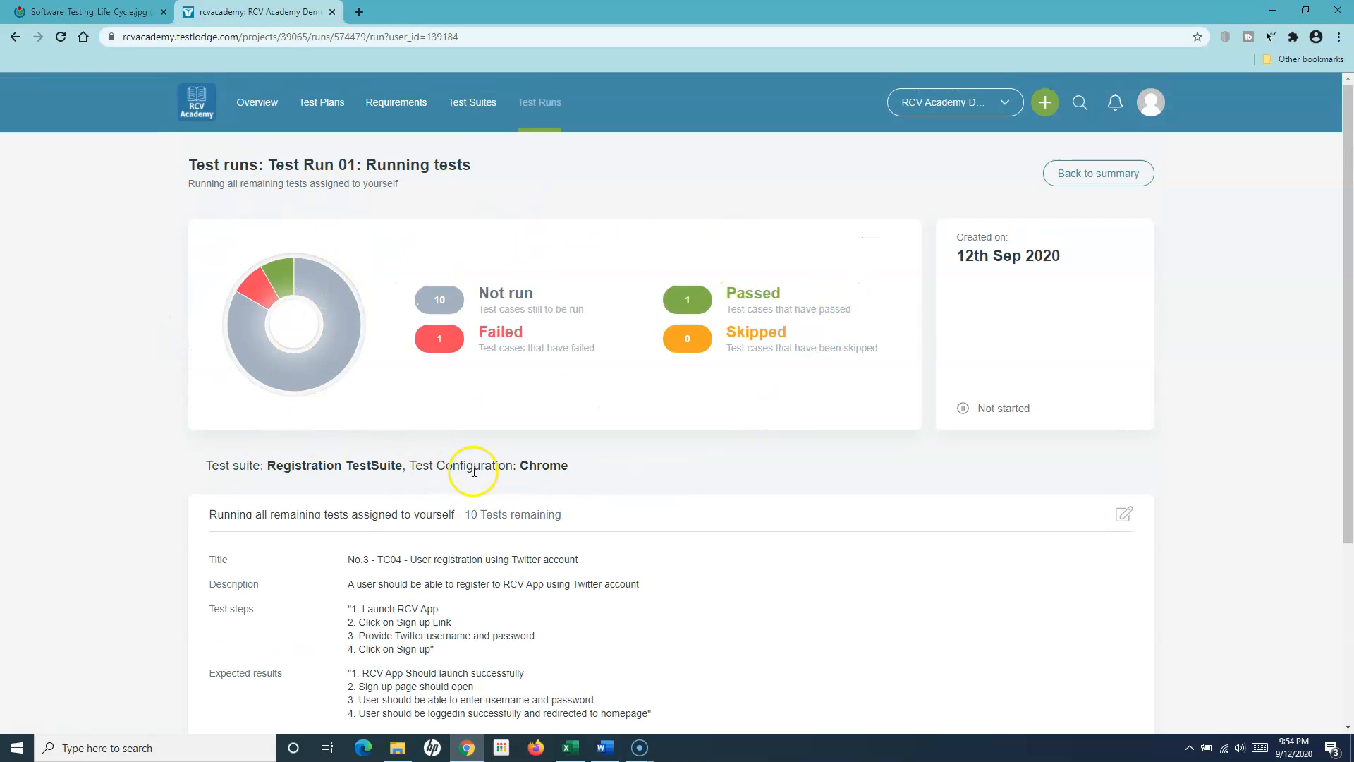
drag(478, 293, 586, 303)
click(586, 302)
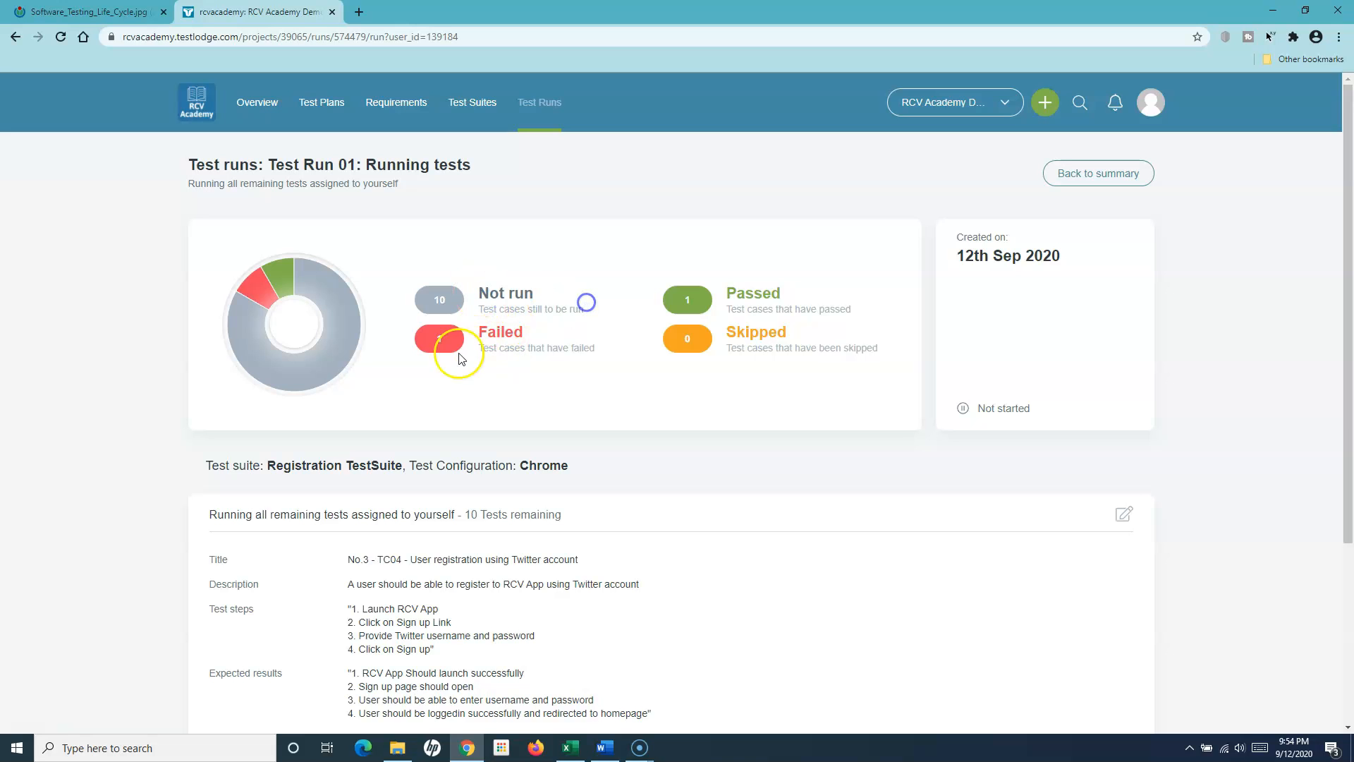
scroll(583, 456, down, 4)
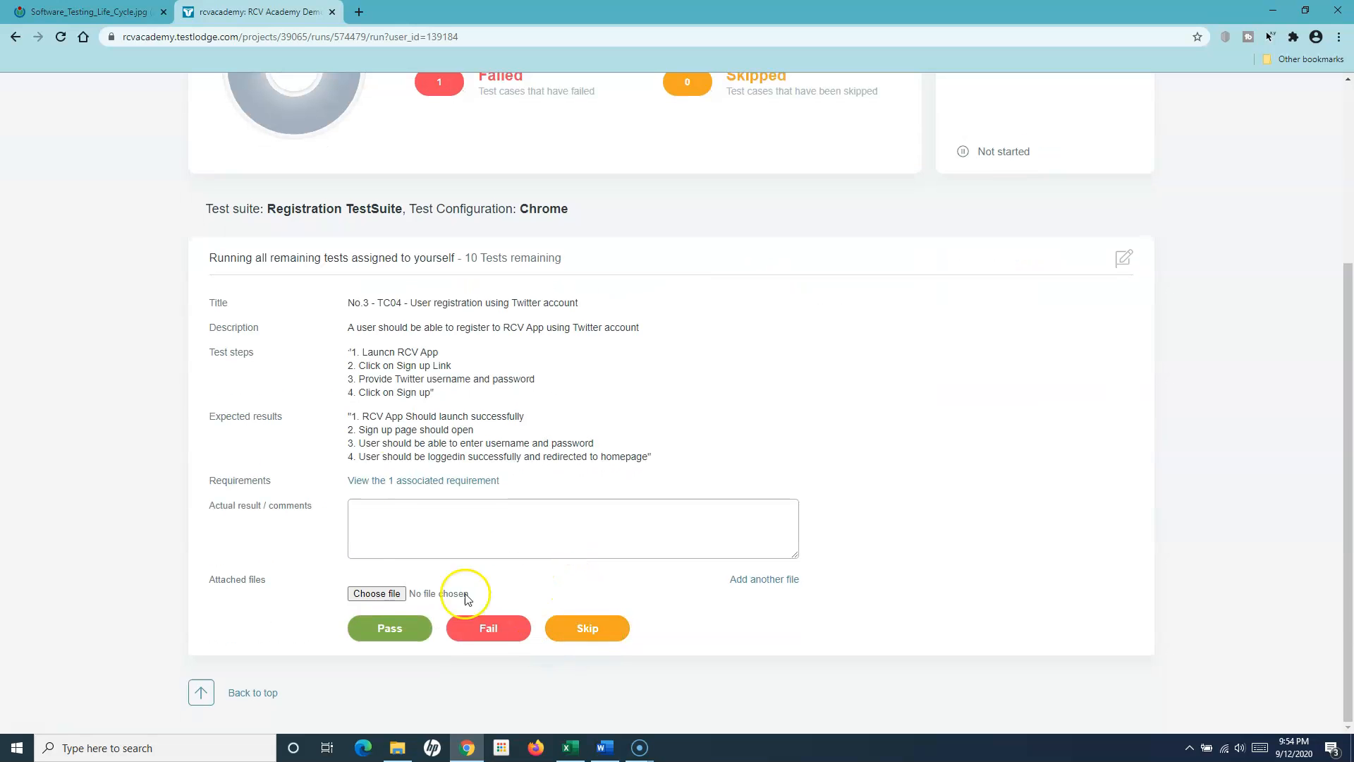
click(590, 633)
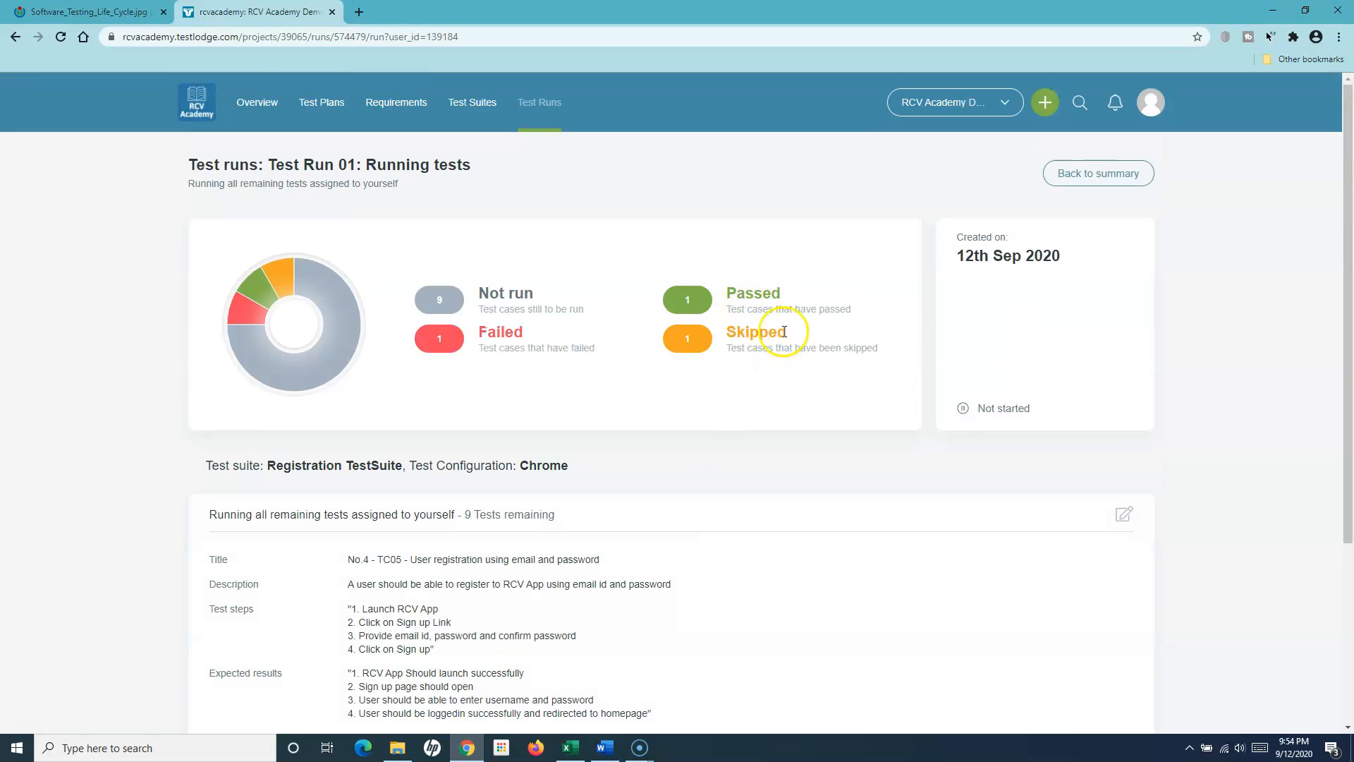
Mark the email and password registration test TC05 on Chrome and the Google account test TC02 on Firefox as passed
scroll(704, 547, down, 4)
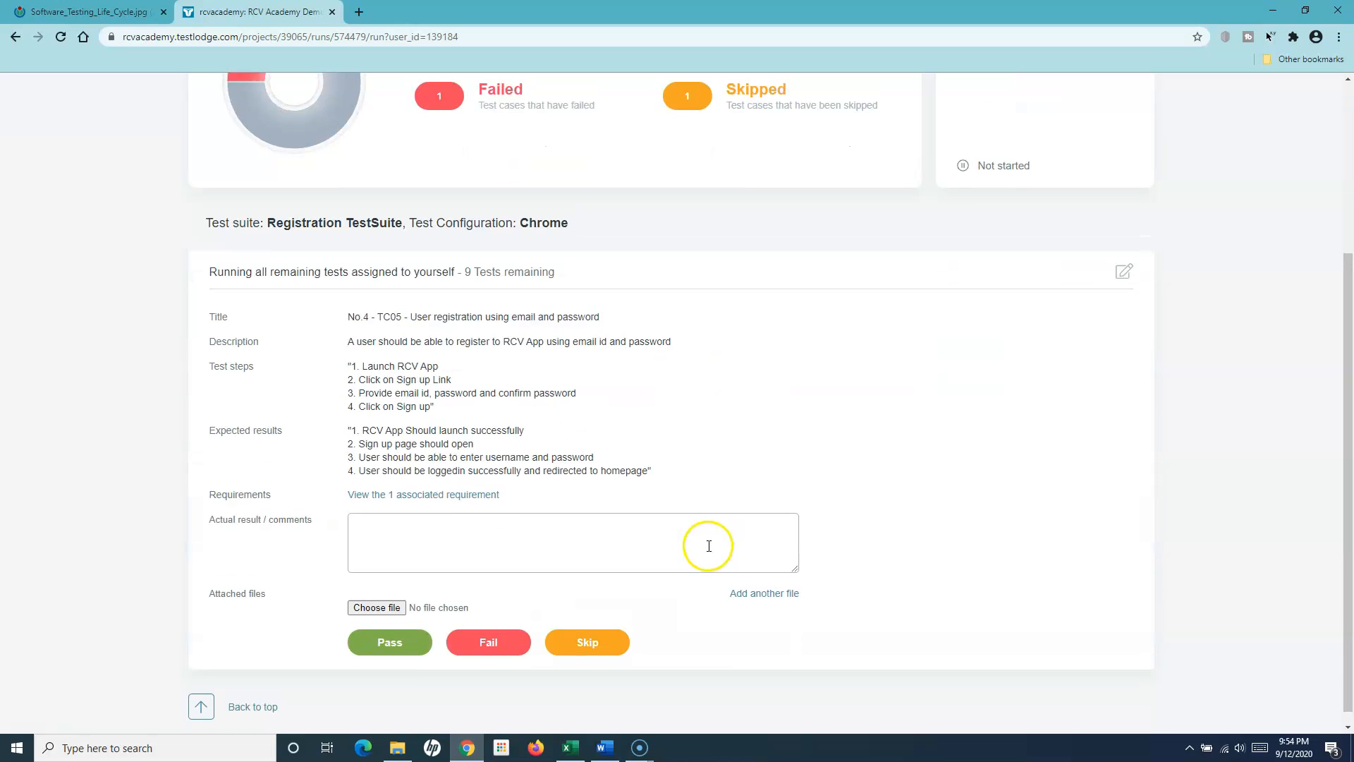
scroll(707, 547, up, 4)
scroll(538, 562, down, 4)
click(386, 634)
click(386, 633)
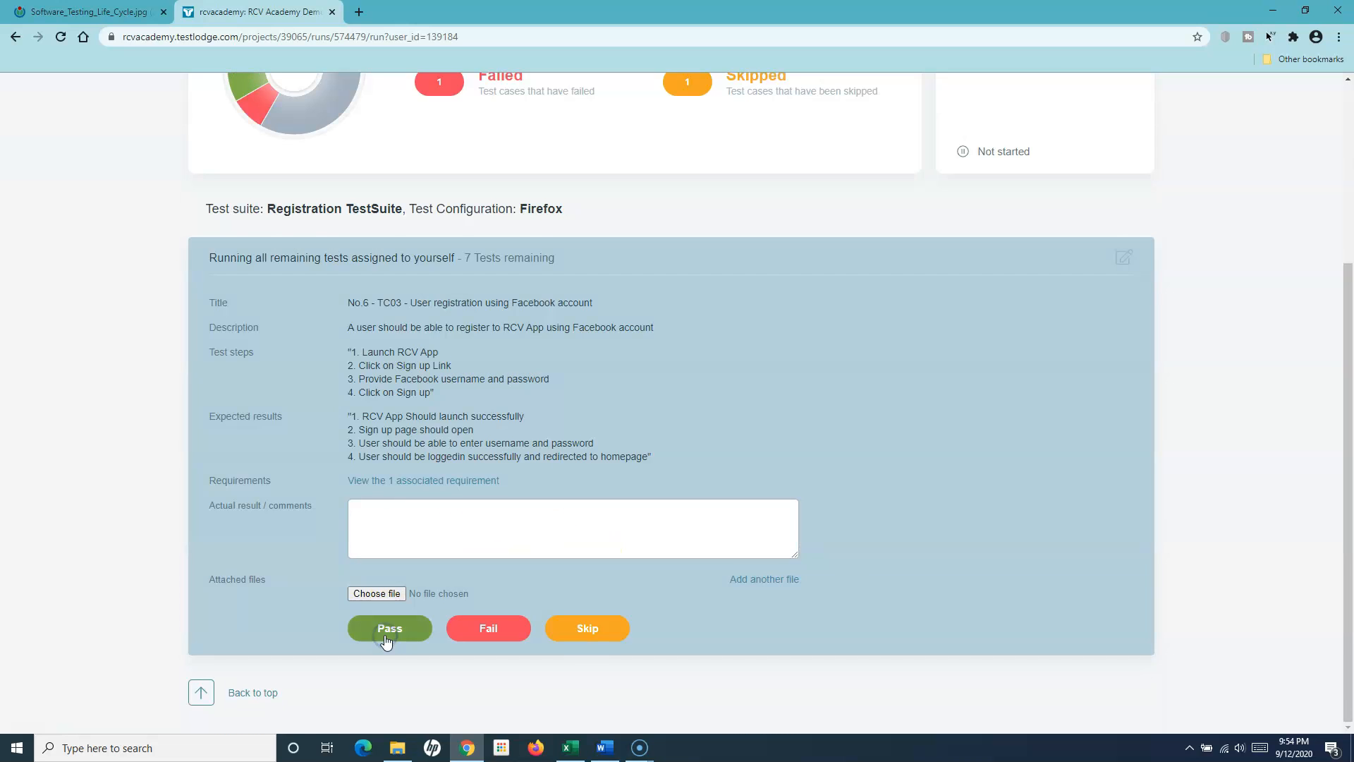
For the Firefox configuration, mark test TC03 as passed and tests TC04 and TC05 as failed
click(387, 636)
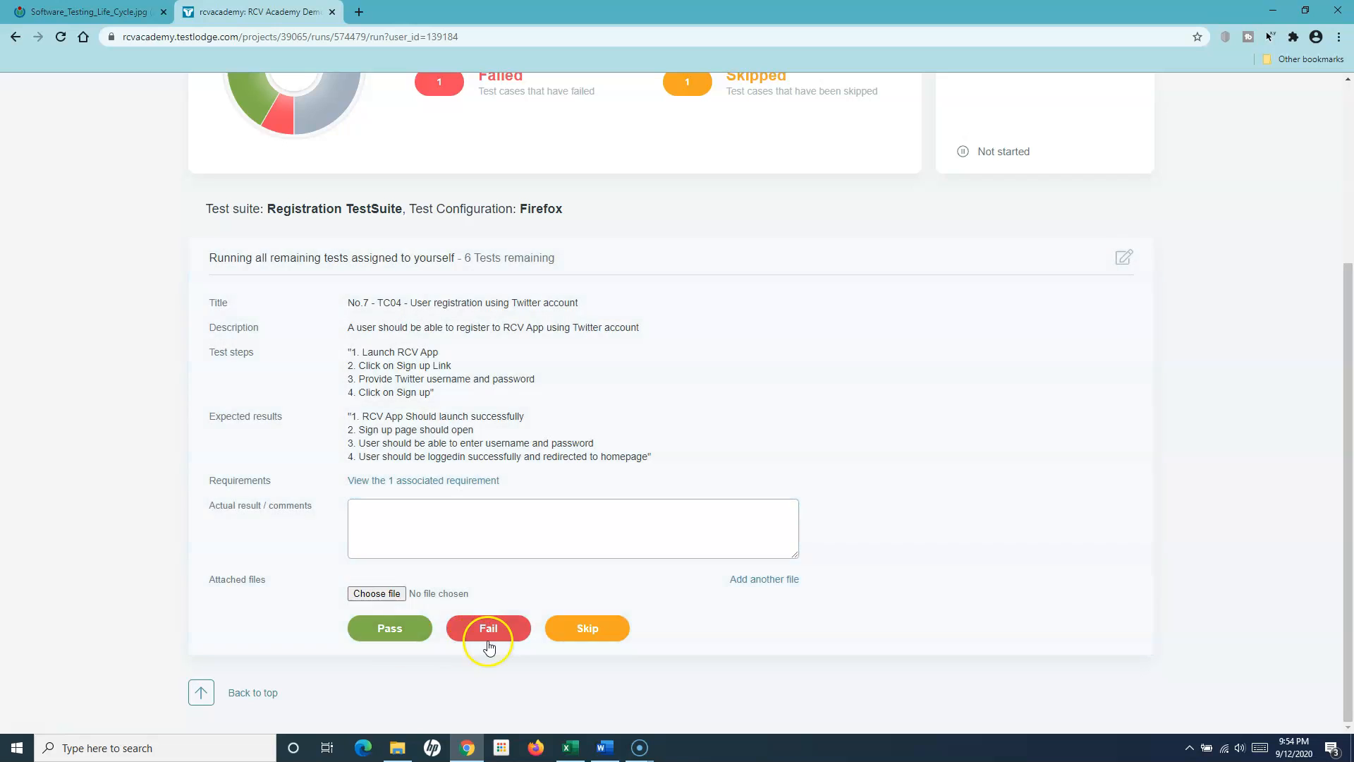
click(485, 639)
click(492, 636)
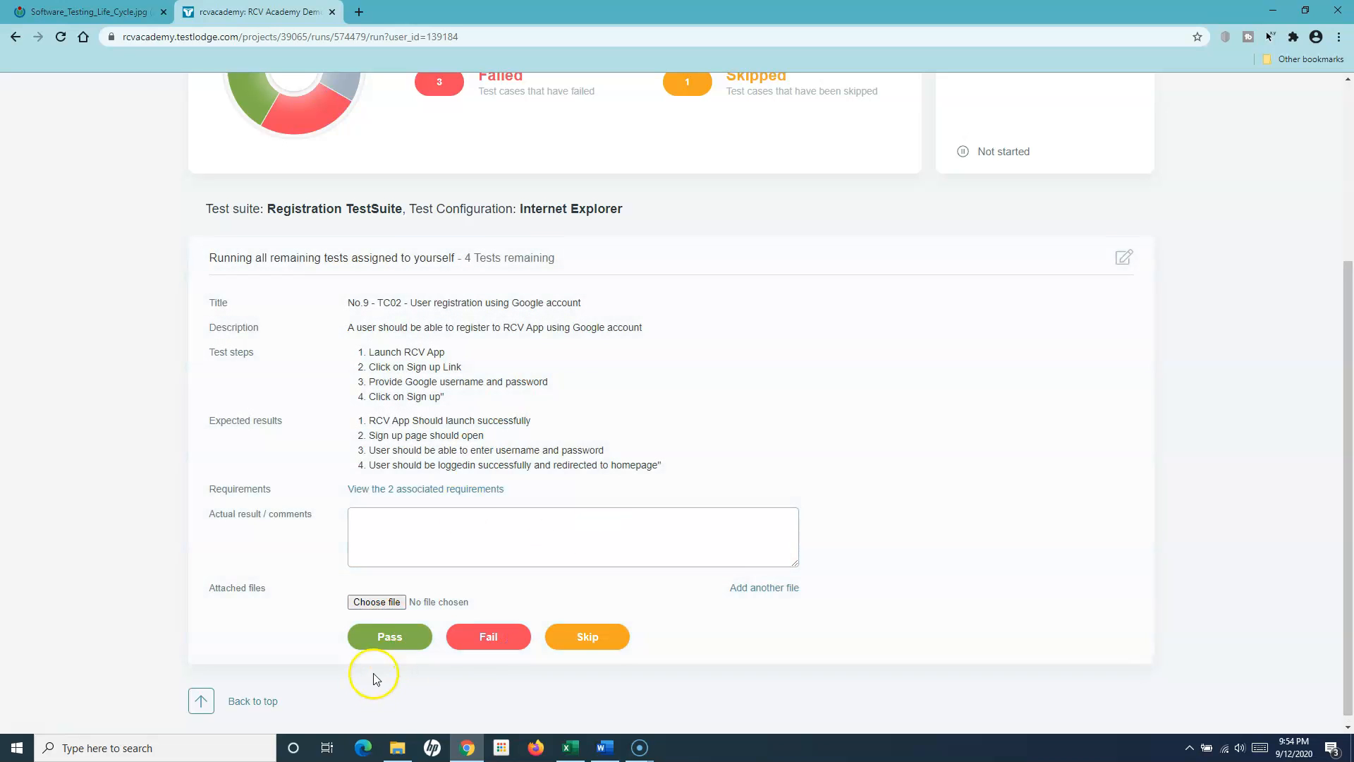
For the Internet Explorer configuration, mark TC02 as passed, TC03 as failed, TC04 as skipped and TC05 as passed
click(384, 636)
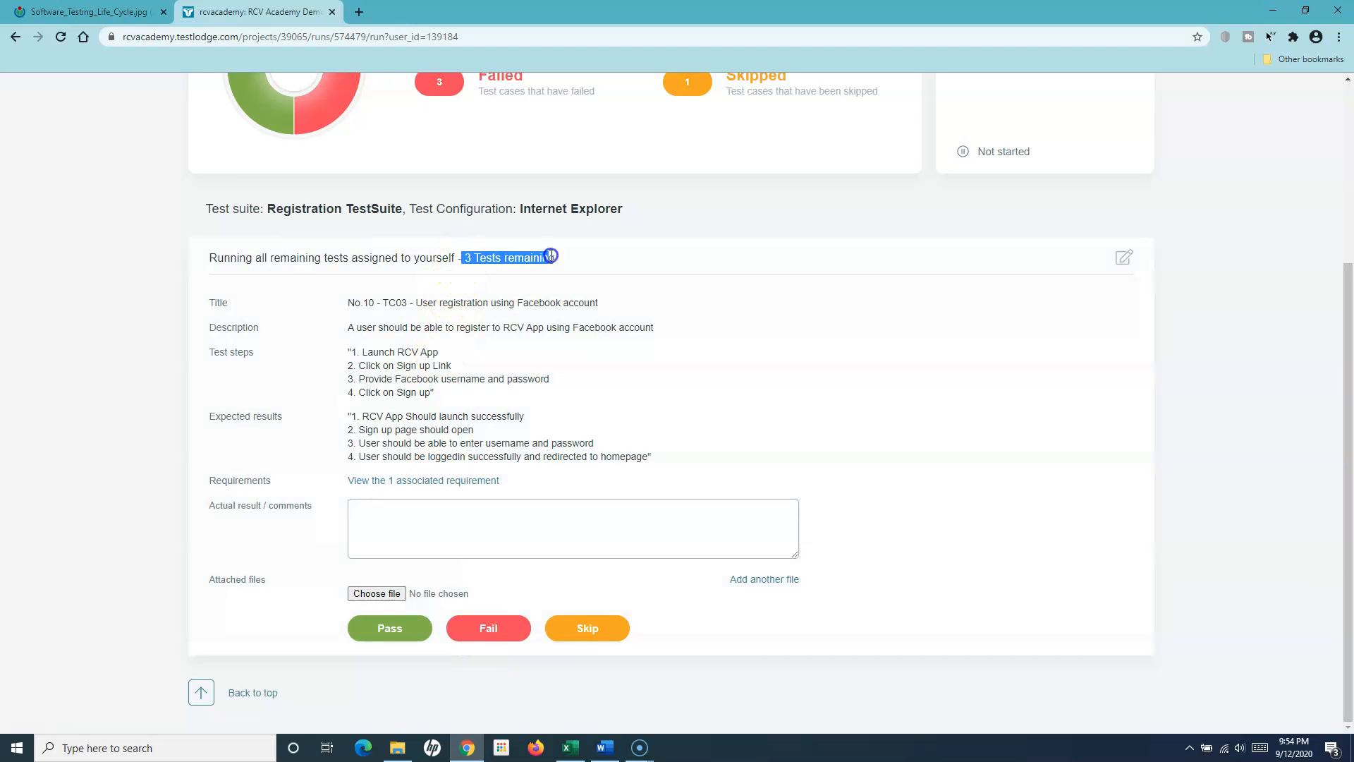
click(476, 627)
click(587, 622)
click(386, 627)
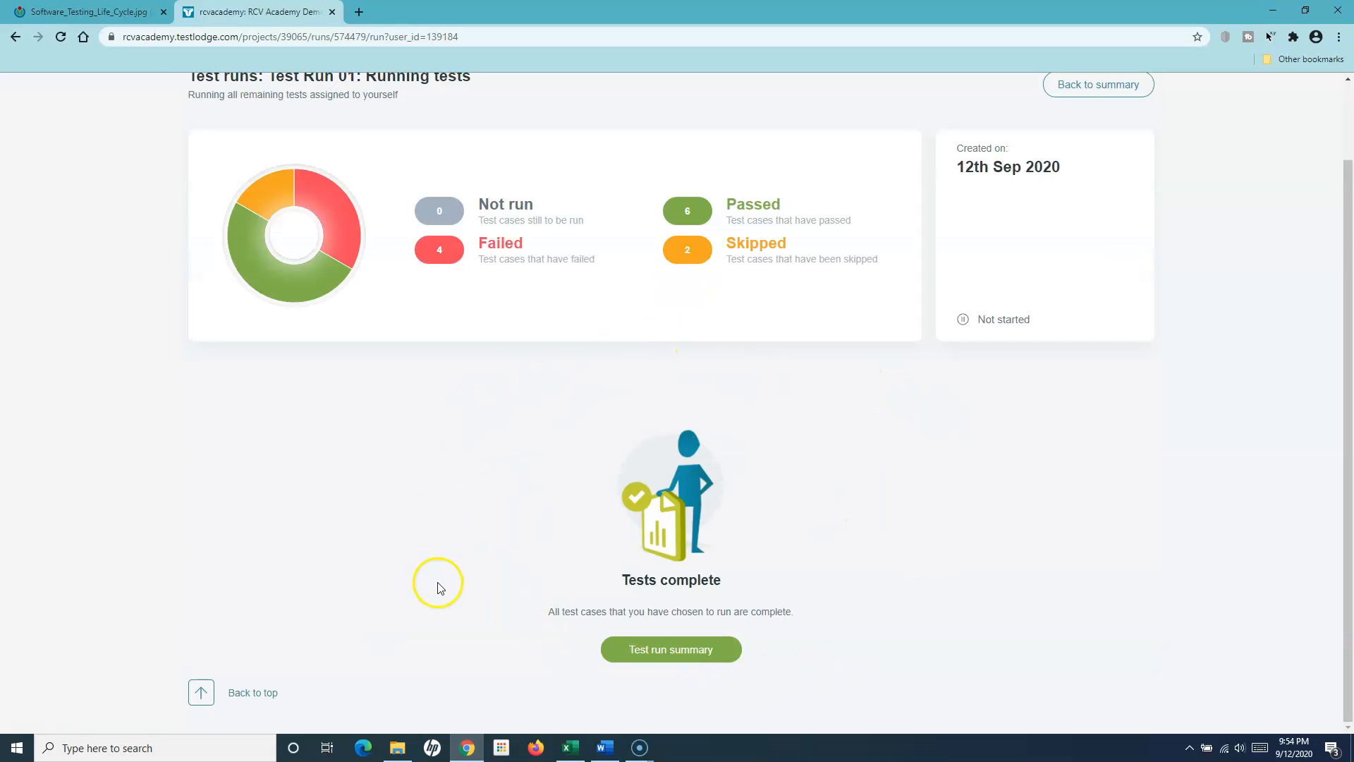
Examine Test Run 01's result chart and its counts of not run, failed, passed and skipped test cases
scroll(438, 587, up, 2)
drag(269, 161, 360, 181)
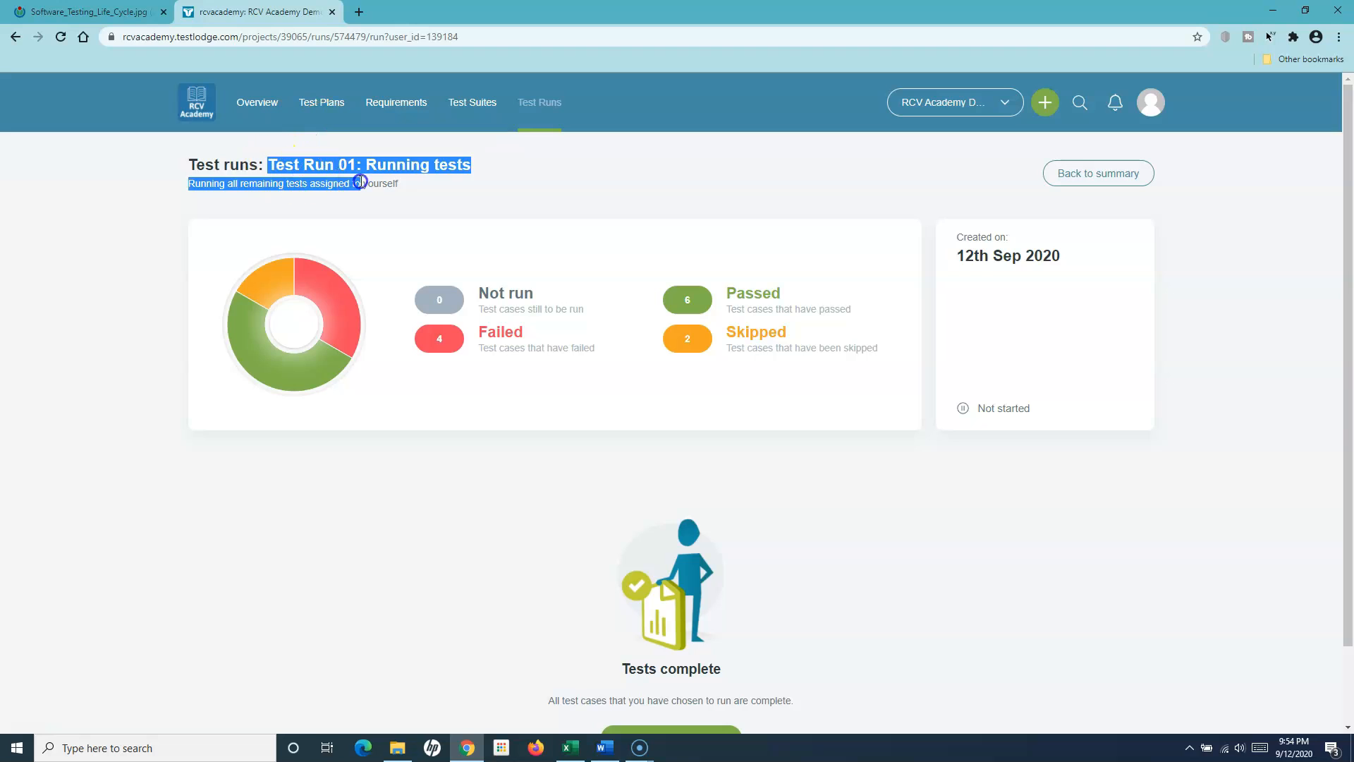
click(428, 185)
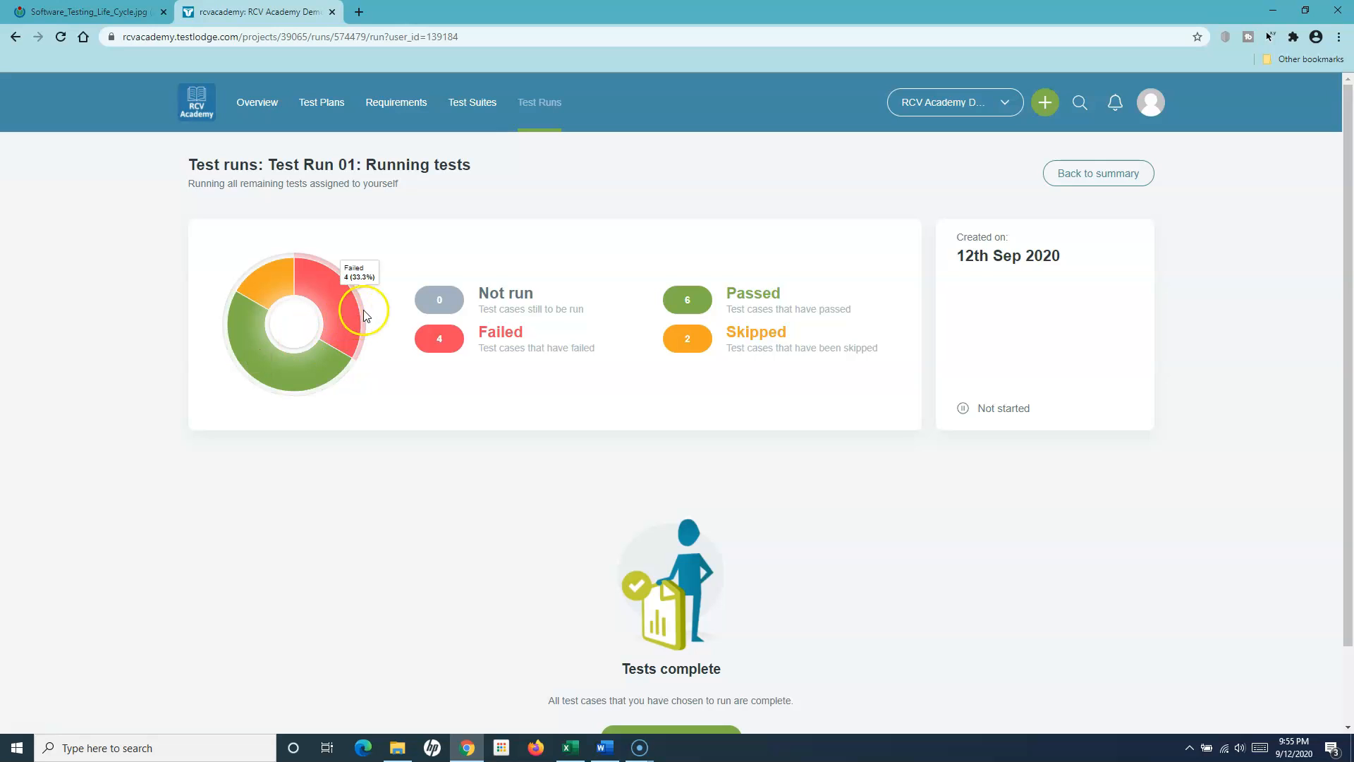
mouse_move(267, 282)
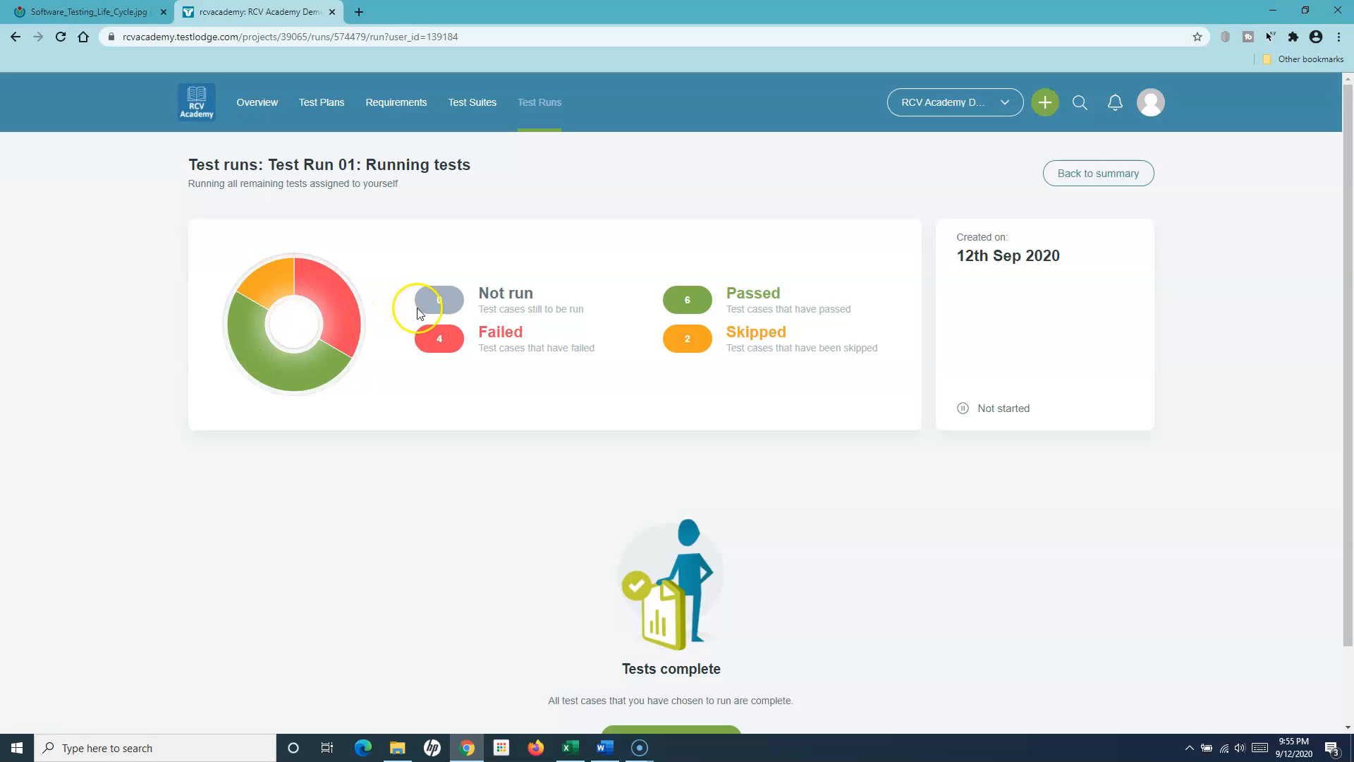
drag(482, 293, 587, 309)
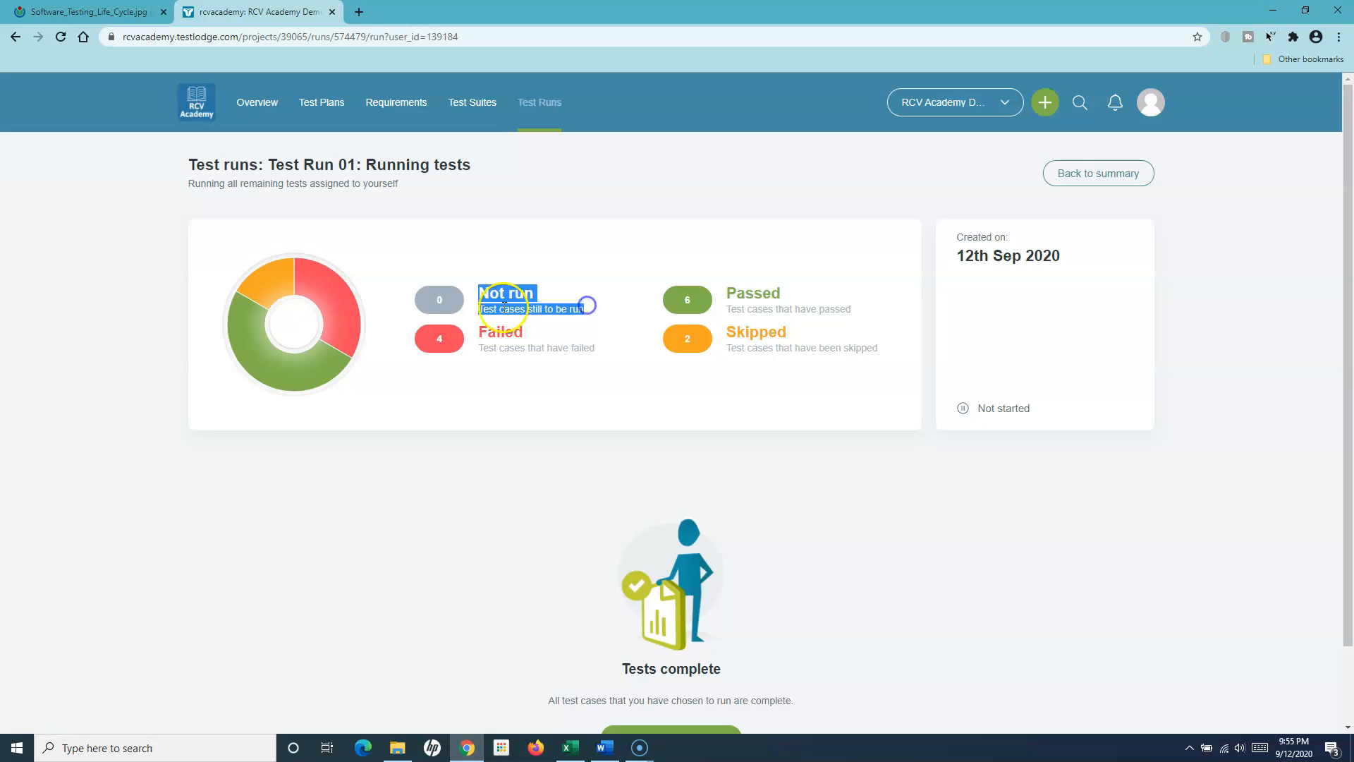
click(439, 297)
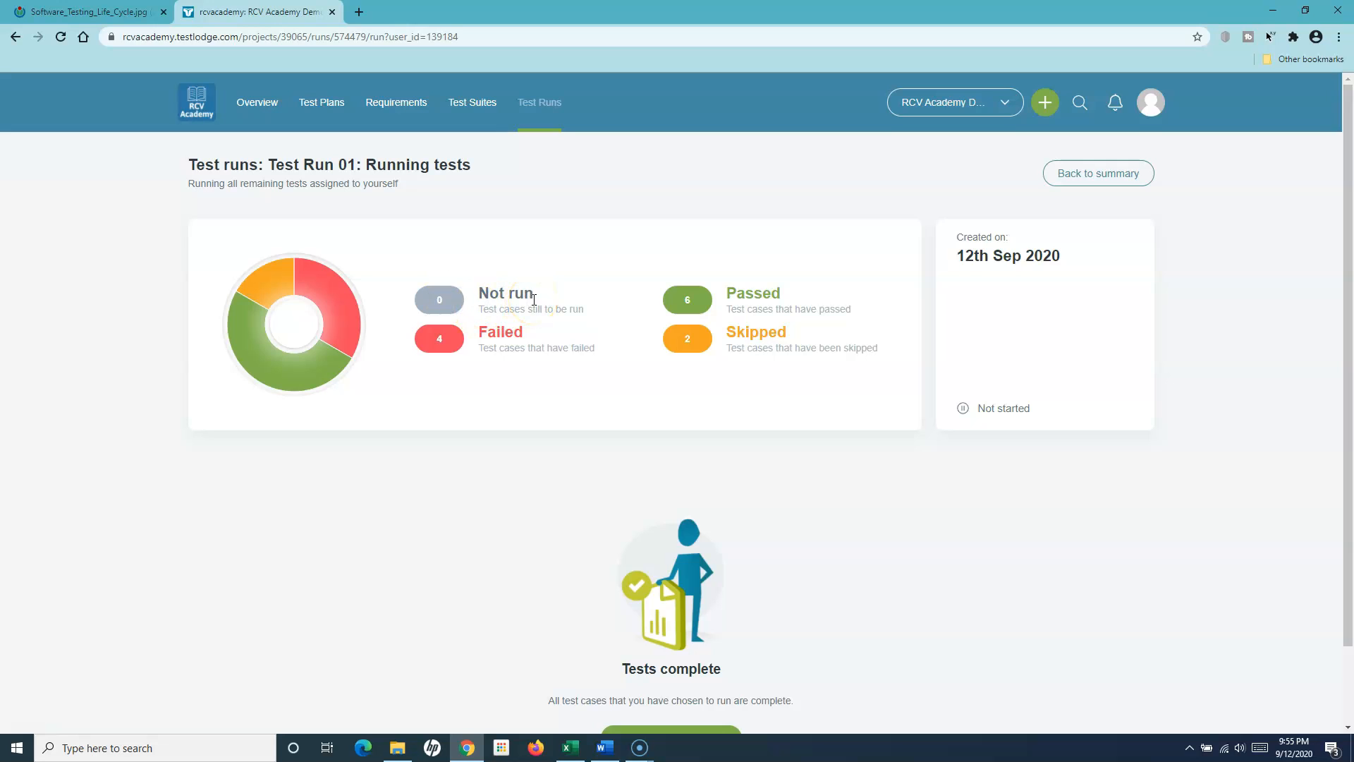
drag(478, 330, 605, 352)
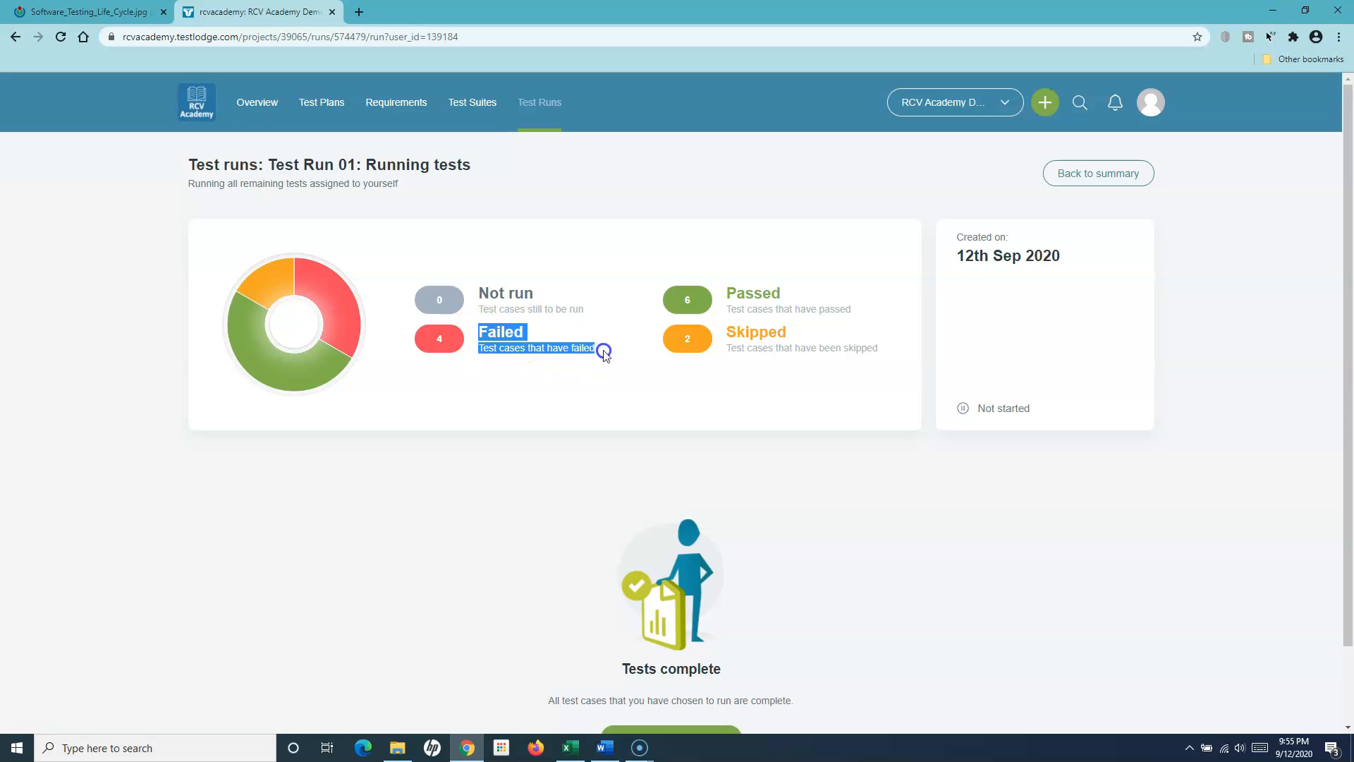
click(606, 352)
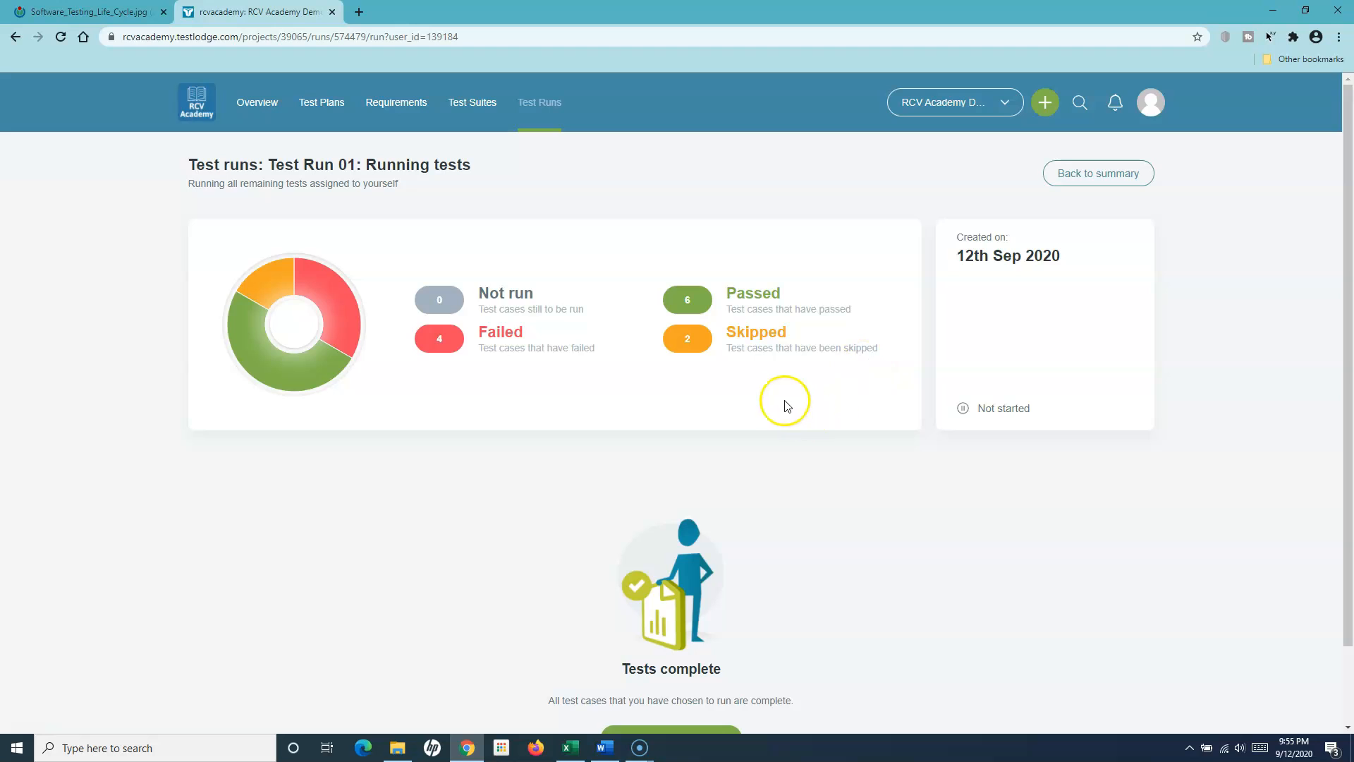
Read the completion notice of the executed tests and open the test run summary
scroll(762, 406, down, 1)
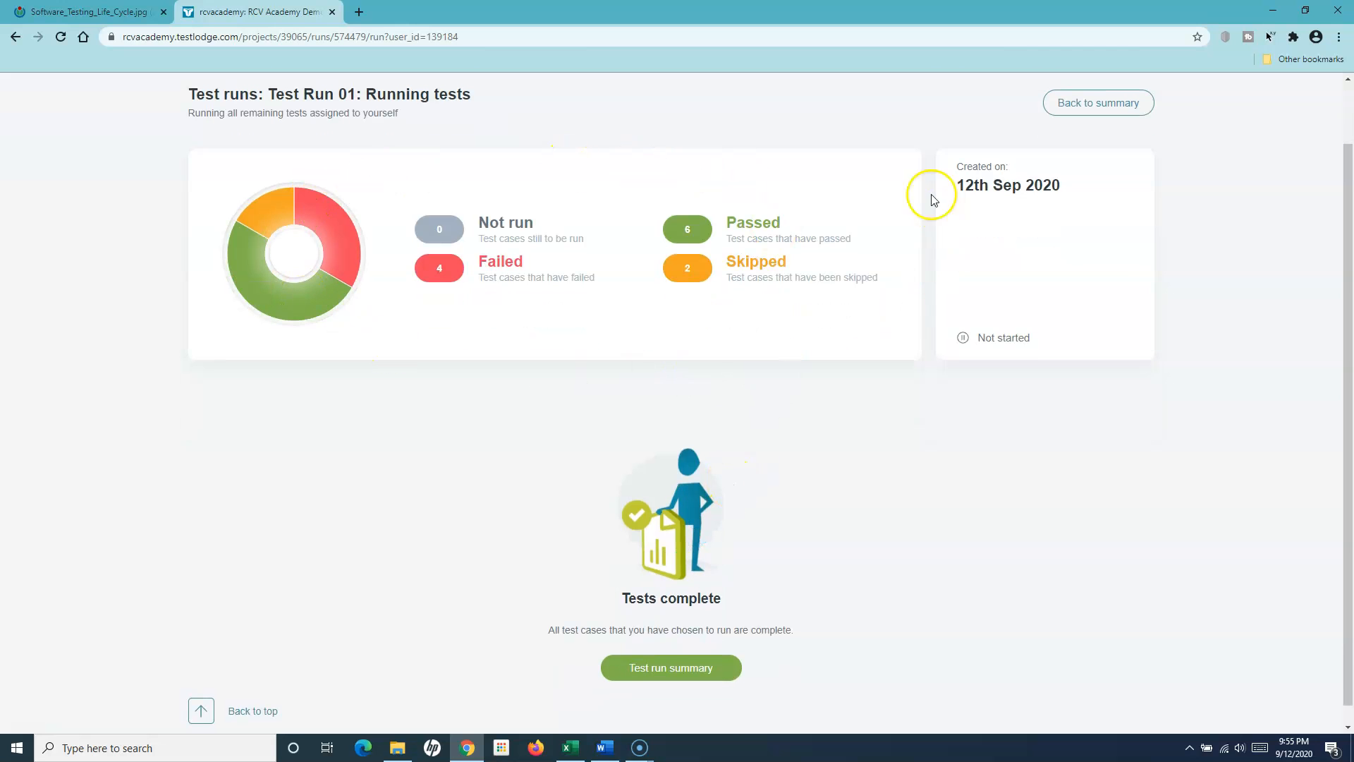
scroll(782, 527, down, 1)
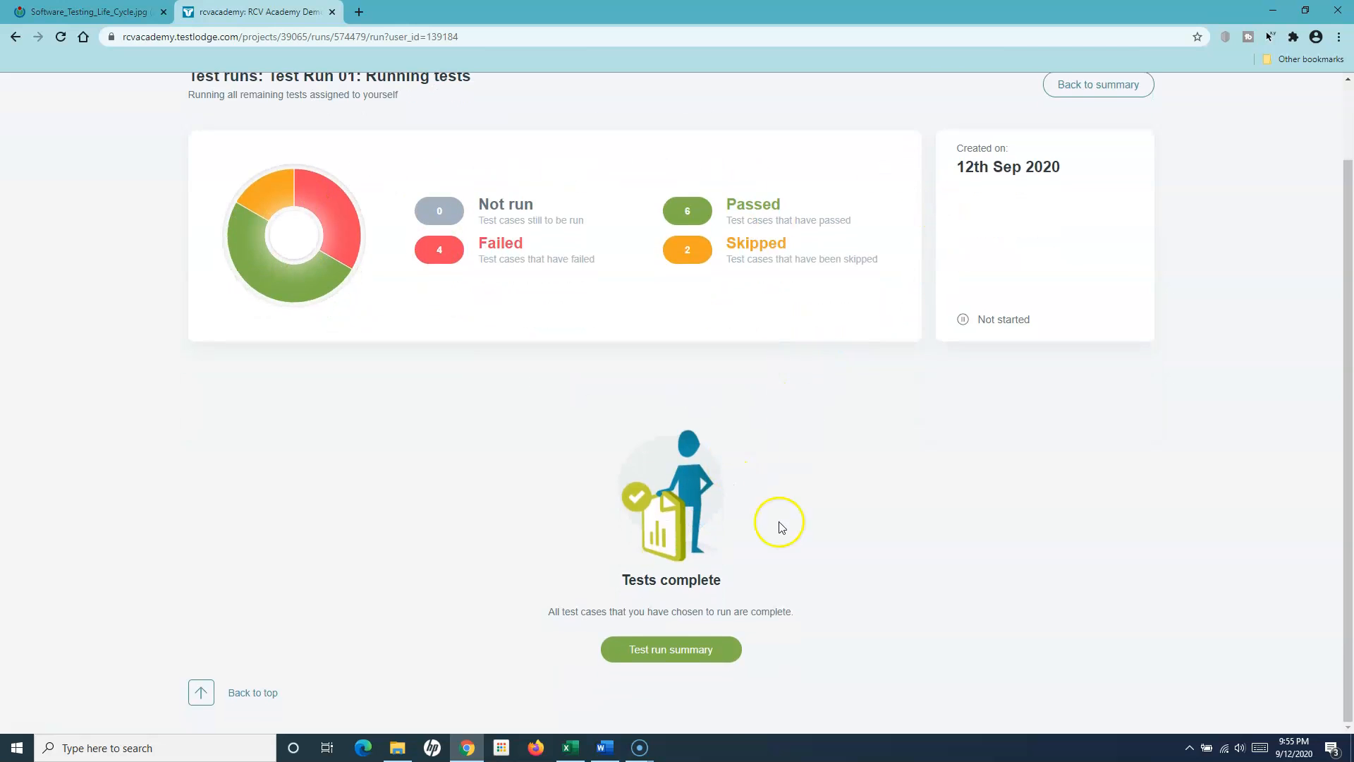
drag(605, 582, 809, 599)
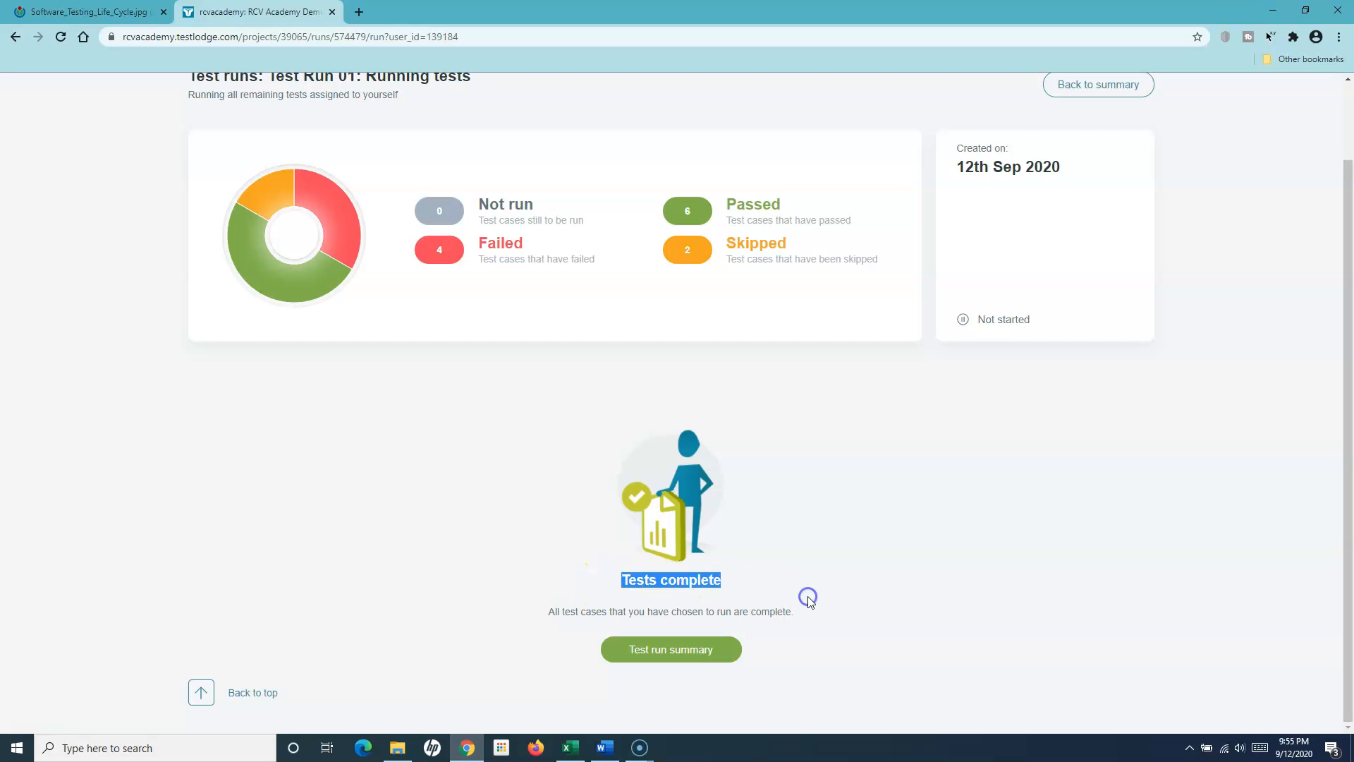
click(807, 598)
drag(543, 611, 801, 616)
click(581, 644)
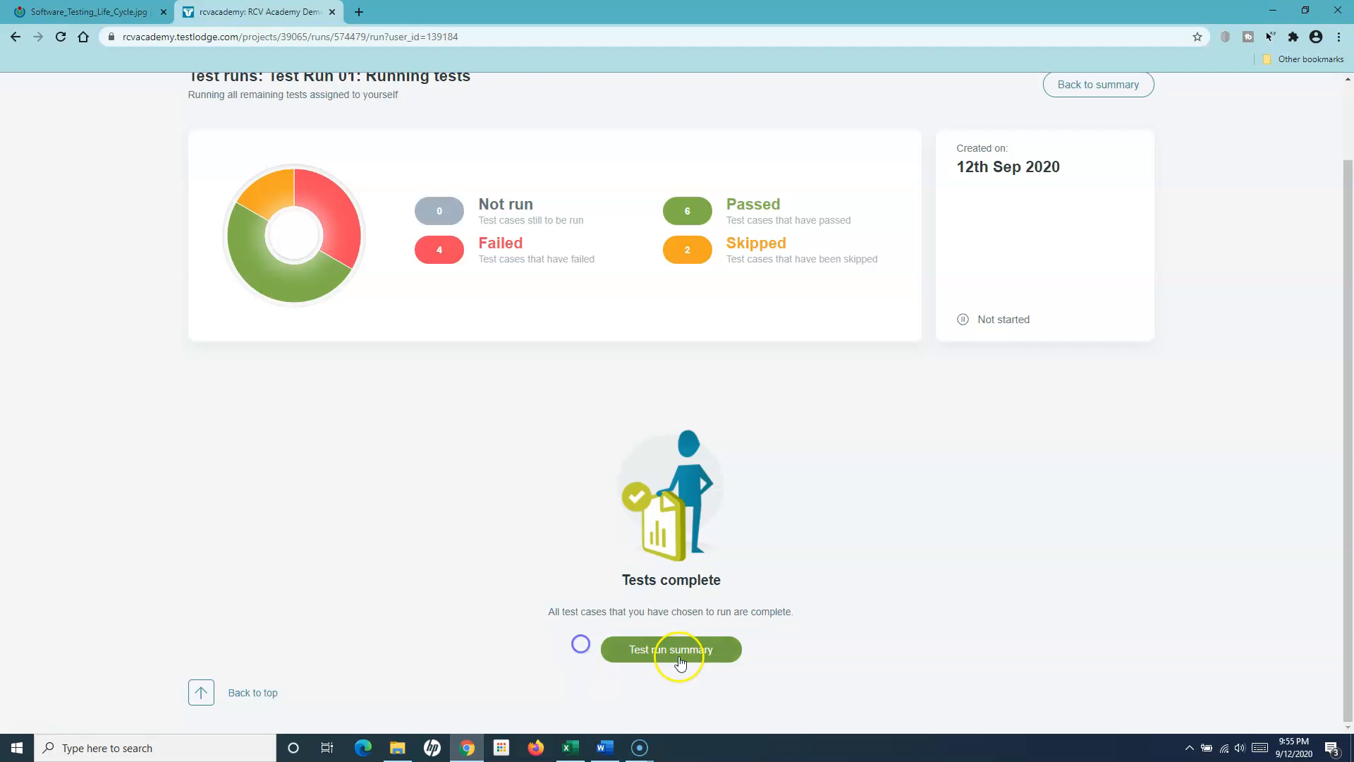
click(692, 657)
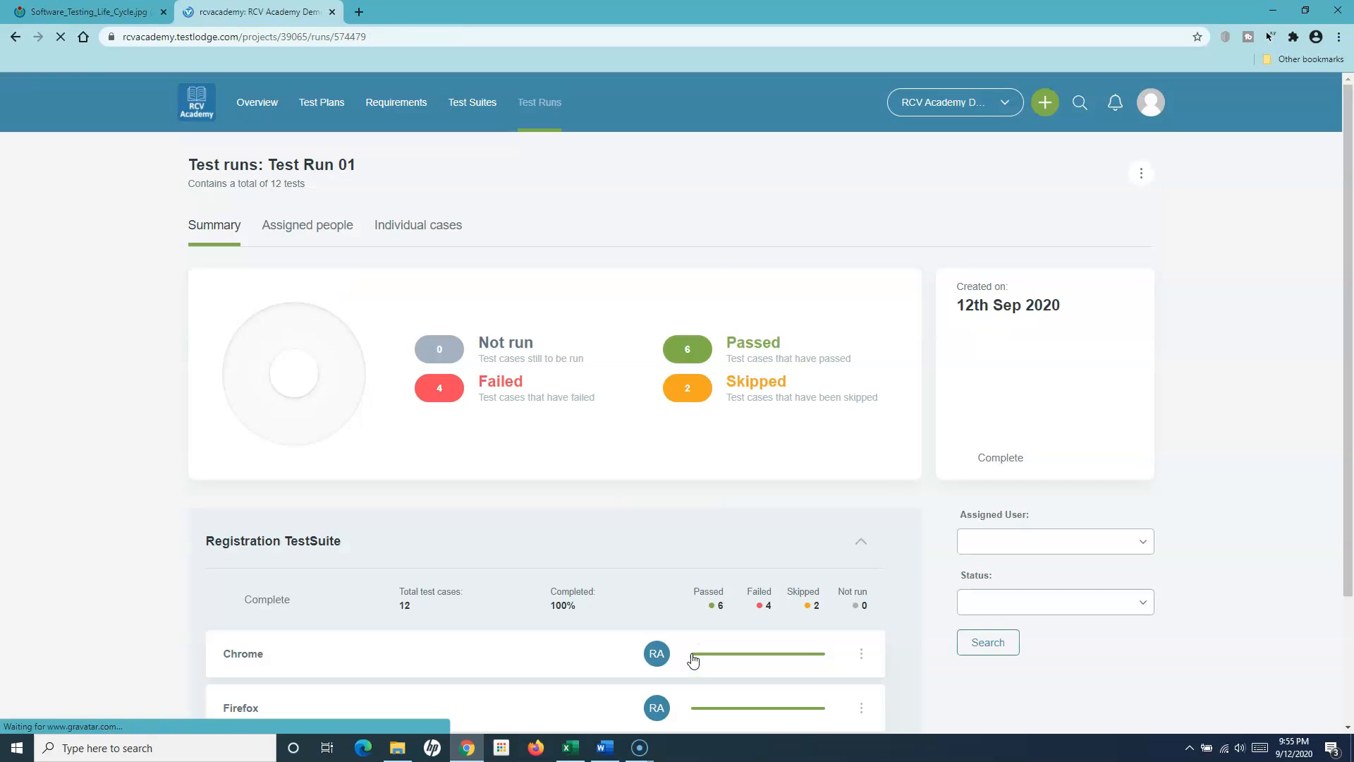
View the individual test cases and results of the Chrome configuration in the Registration TestSuite
scroll(614, 500, down, 2)
scroll(611, 497, down, 1)
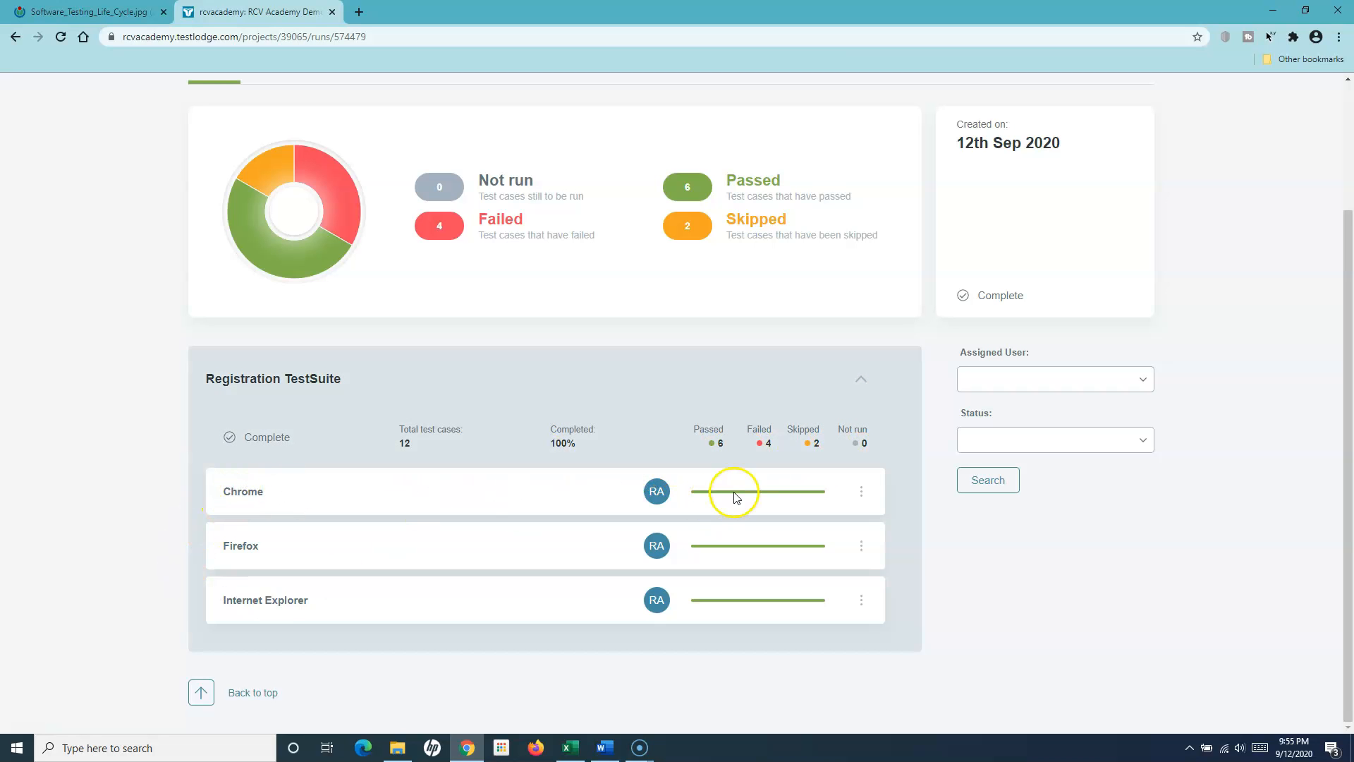
click(859, 494)
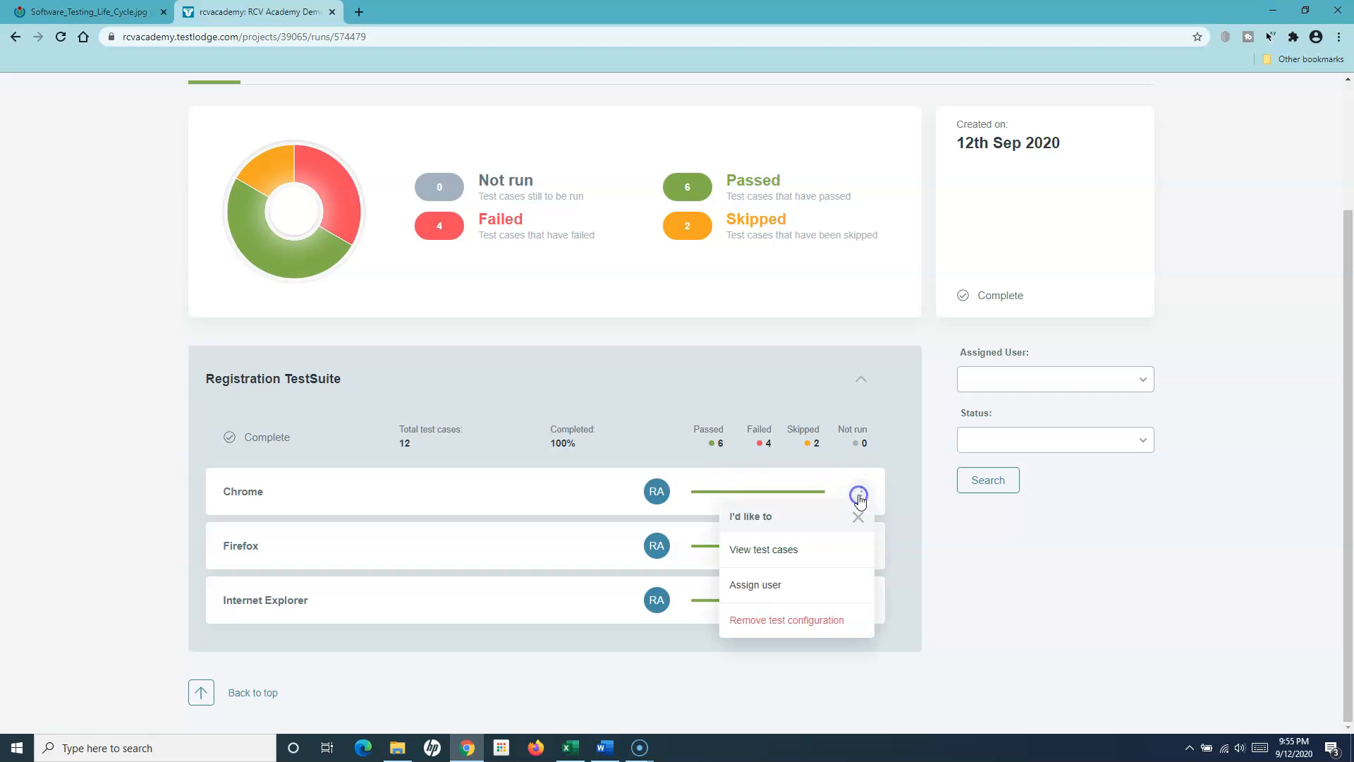
click(788, 558)
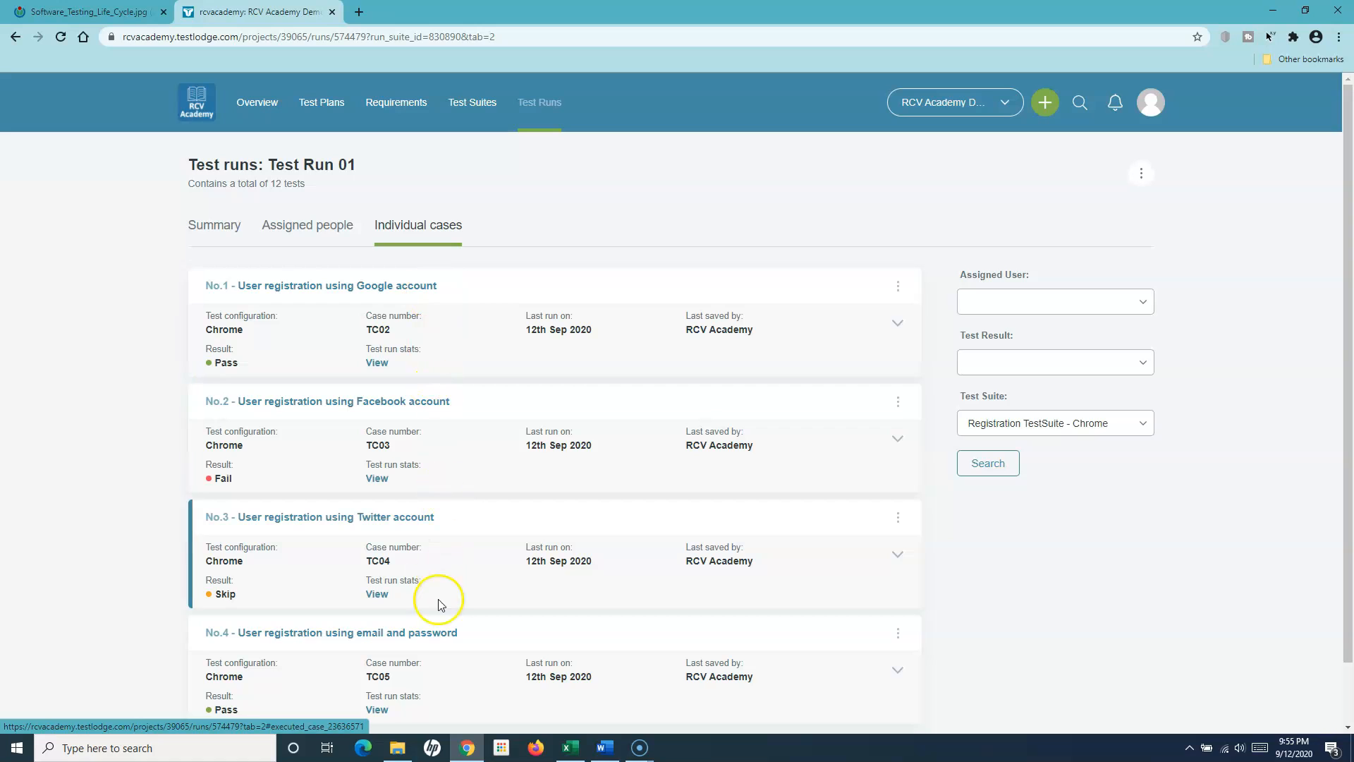
Check Test Run 01's results by assigned person, and return to the run's summary to review all configurations
click(294, 231)
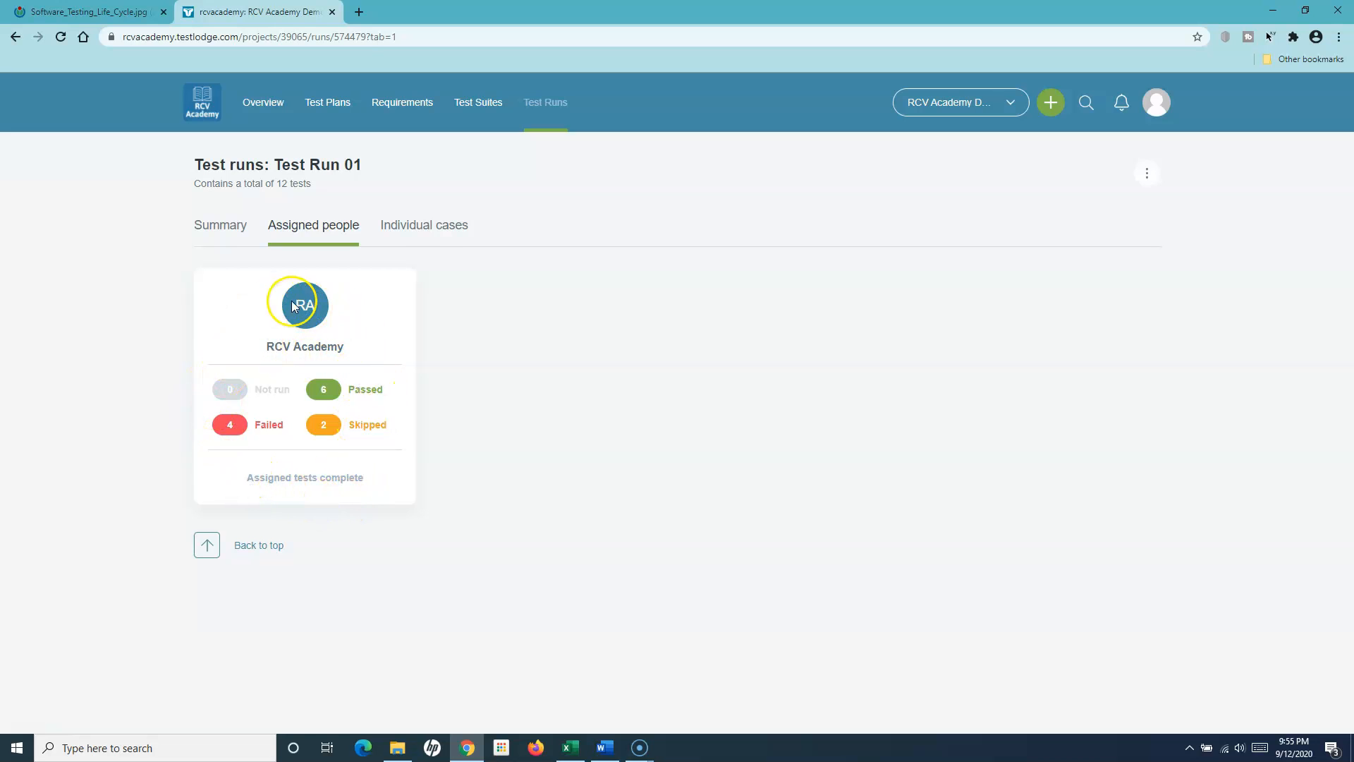
click(224, 226)
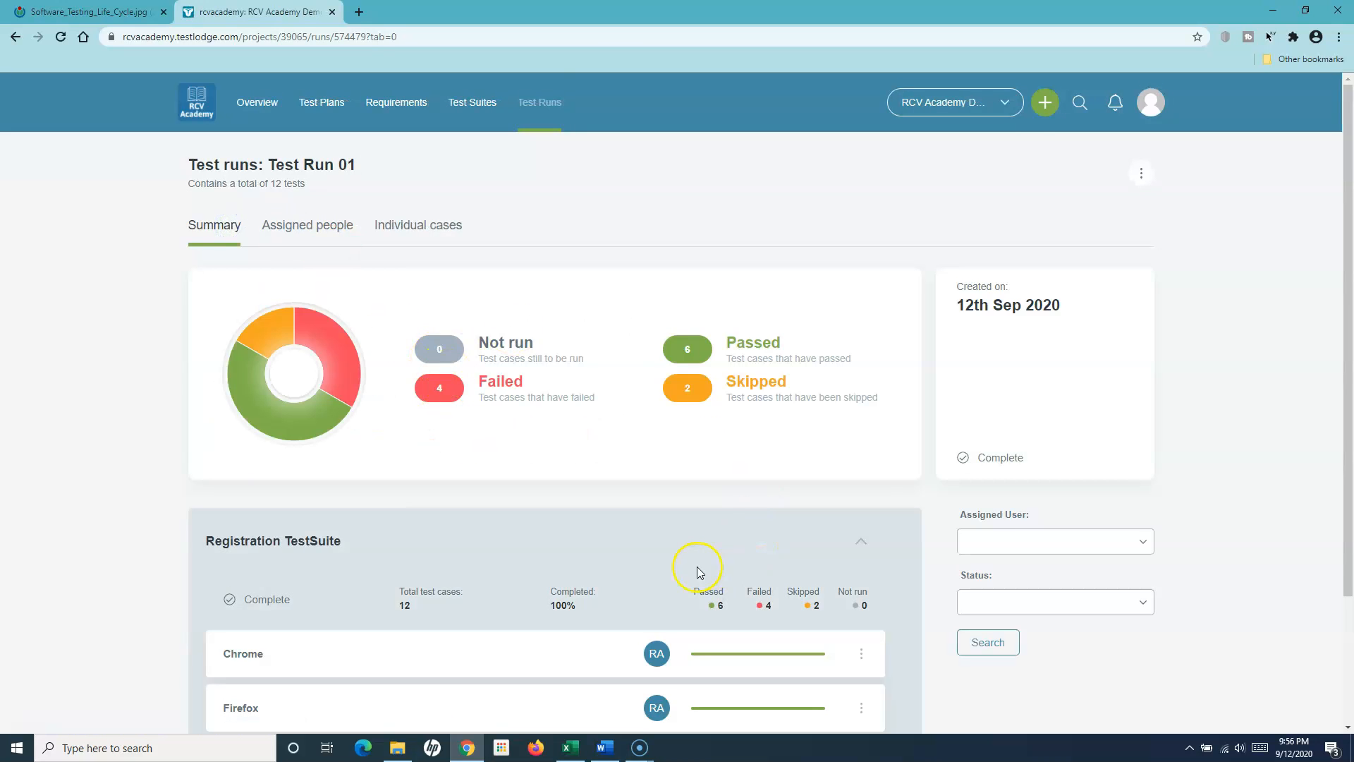
scroll(871, 421, down, 3)
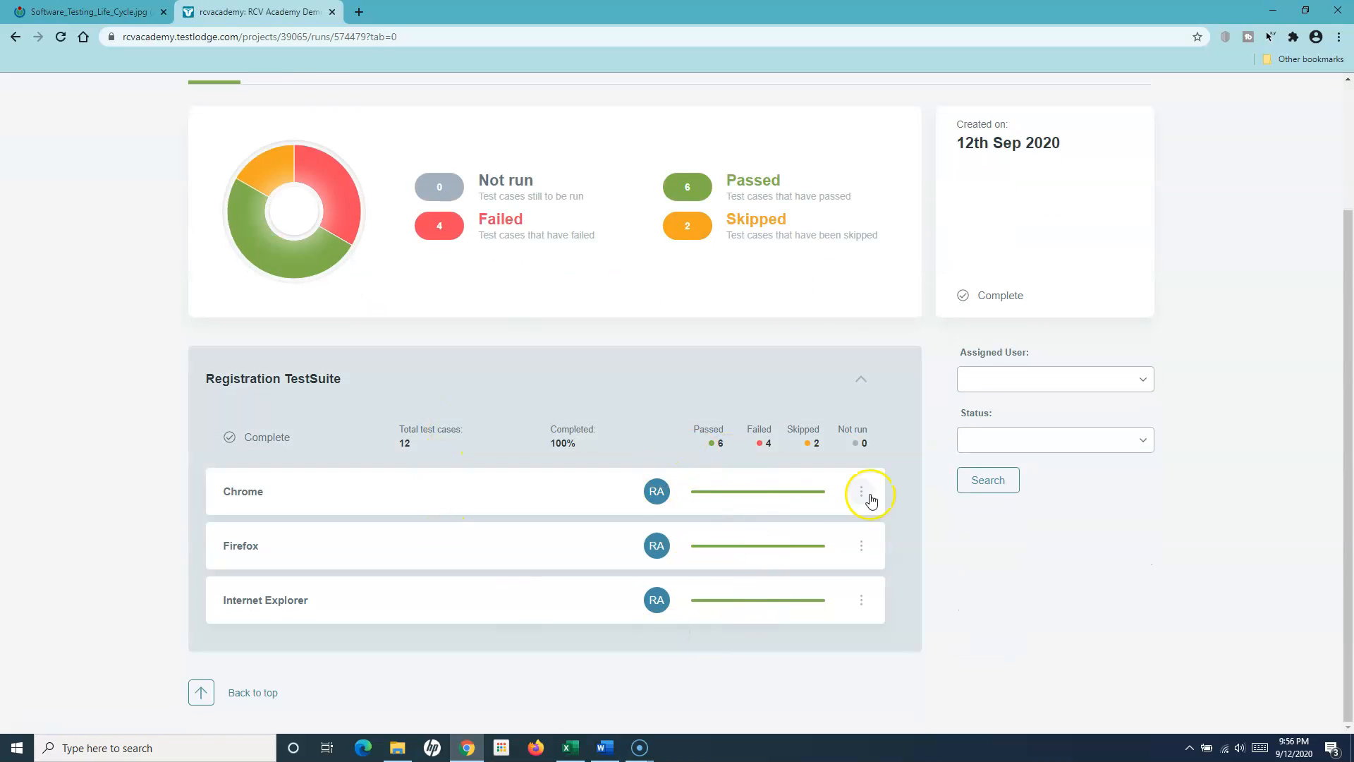
scroll(604, 481, up, 3)
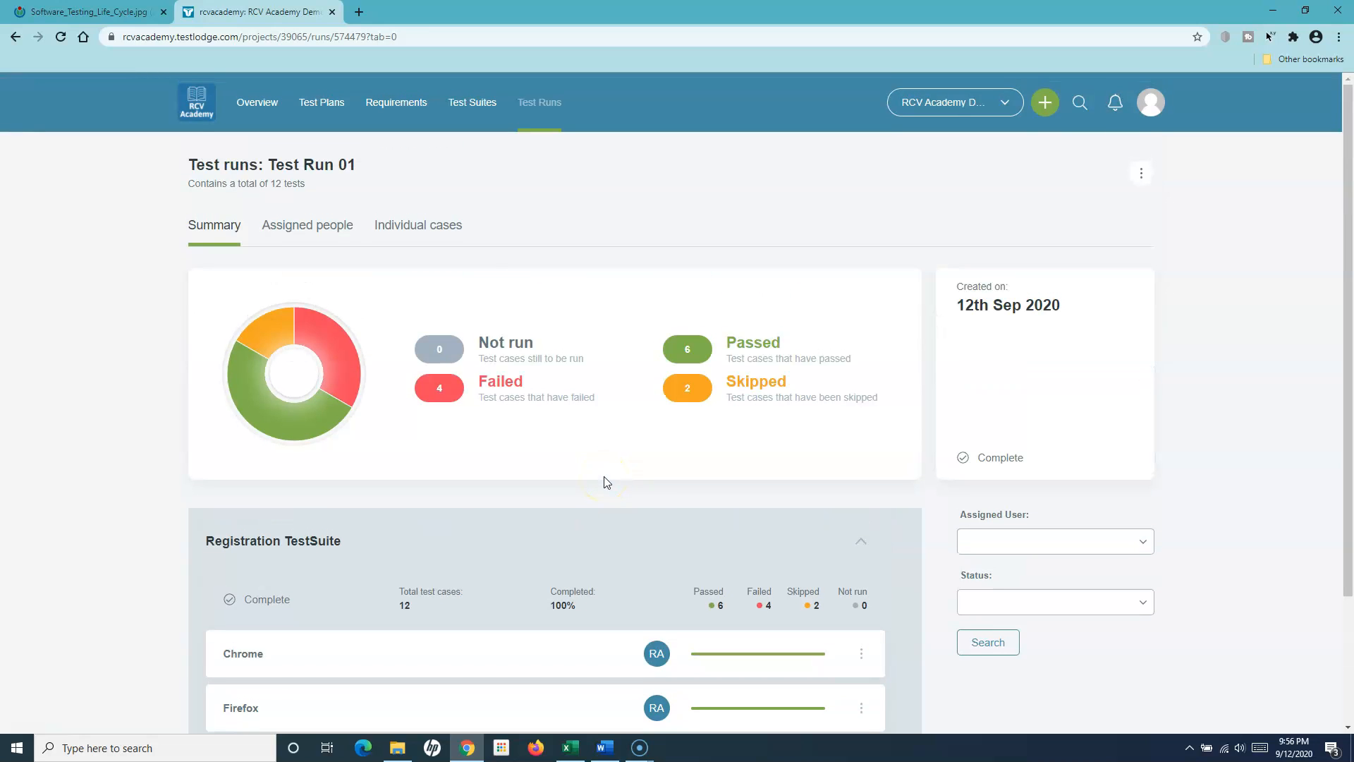